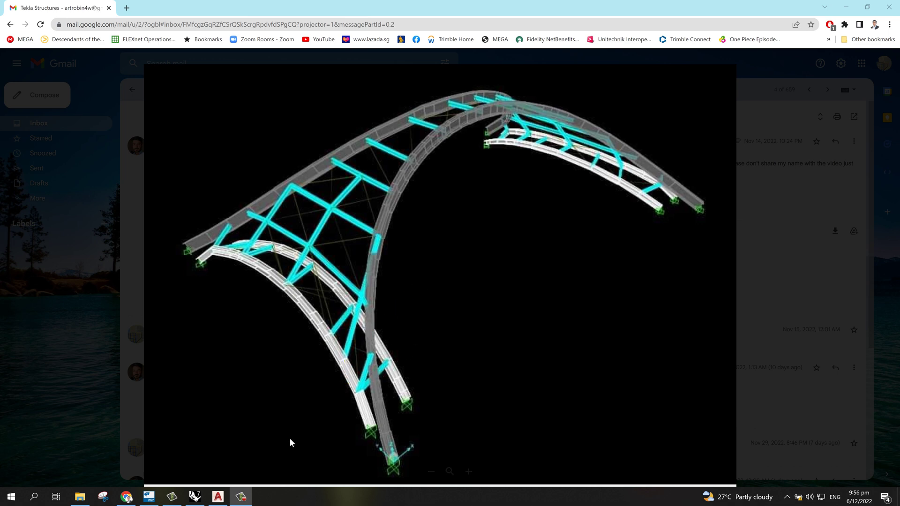
Step: Switch to AutoCAD and review the plan and elevation curves in the 2curves drawing
{"action": "left_click", "coordinate": [218, 498]}
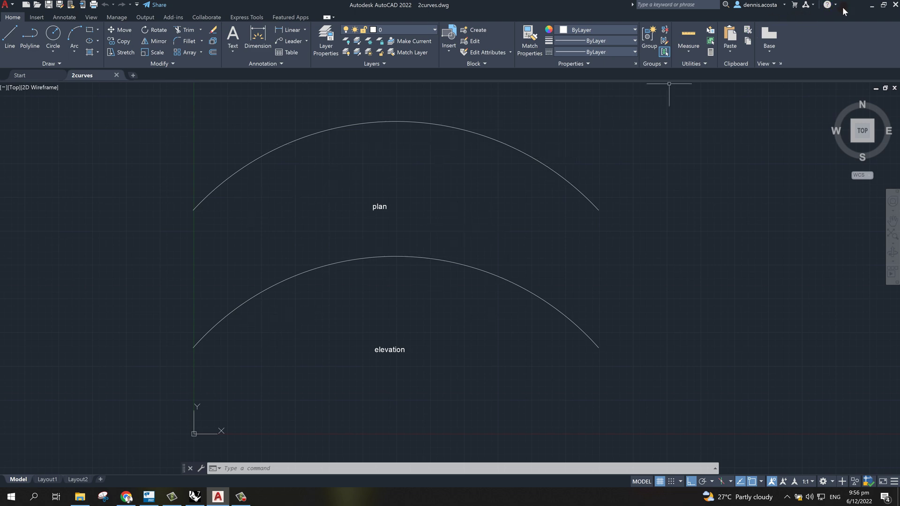
{"action": "left_click", "coordinate": [871, 6]}
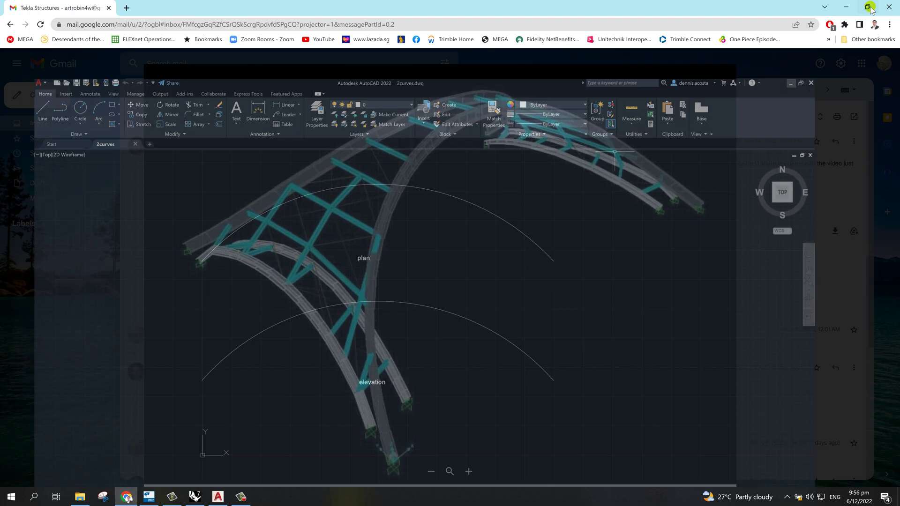
Step: Switch to Rhino and import 2curves.dwg from the YoutubeModel folder, keeping the default DWG import options in millimetres
{"action": "left_click", "coordinate": [195, 497]}
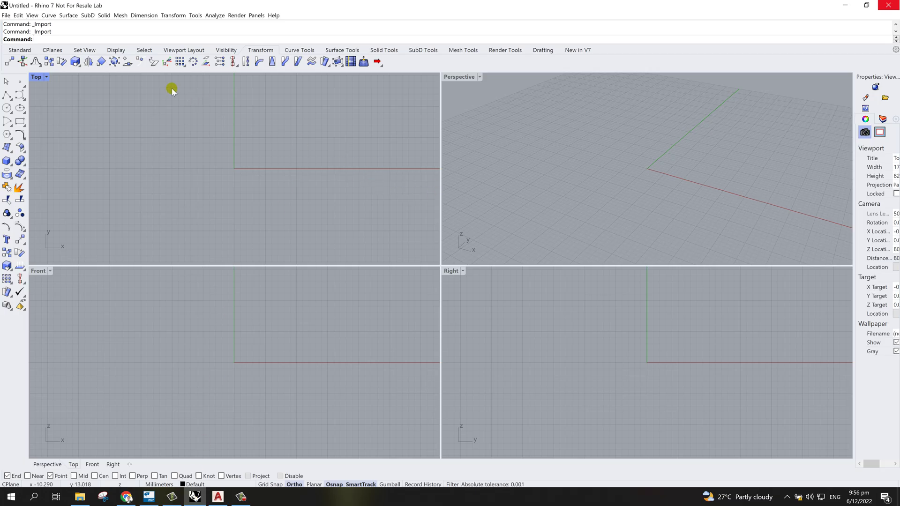
{"action": "left_click", "coordinate": [7, 16]}
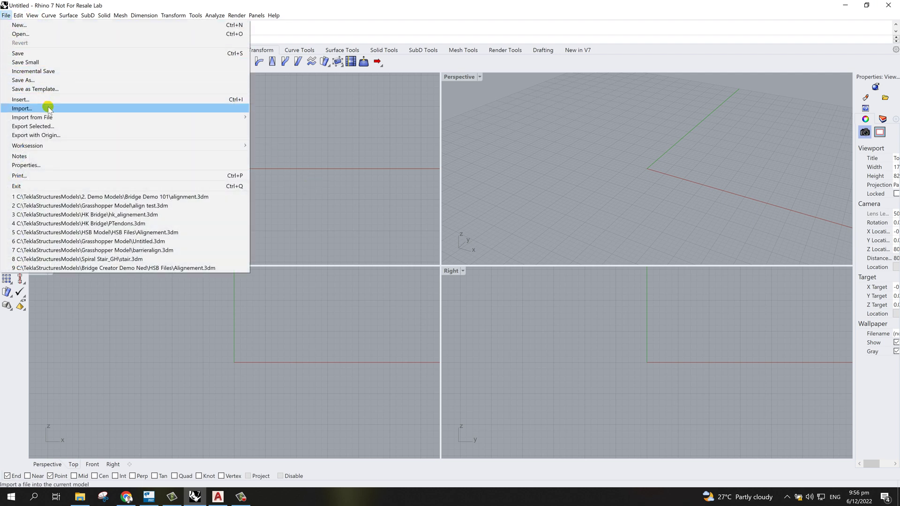
{"action": "left_click", "coordinate": [44, 107]}
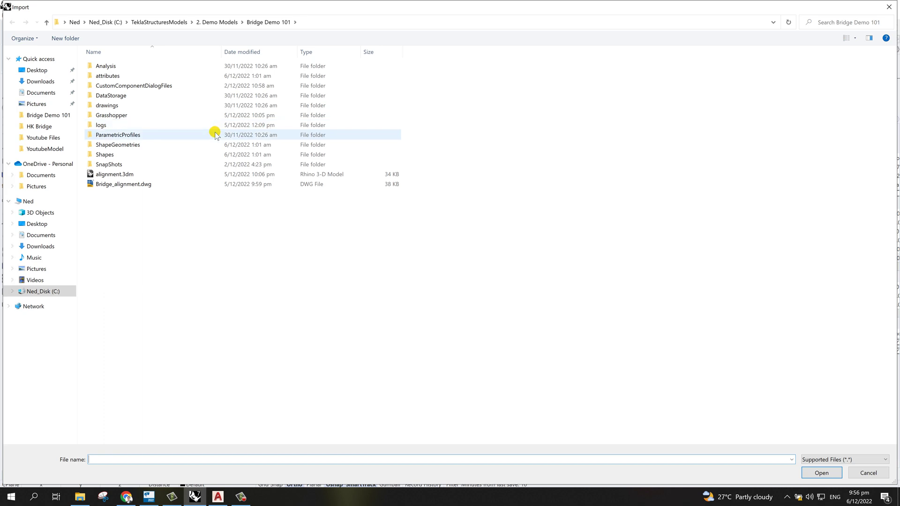
{"action": "left_click", "coordinate": [173, 23]}
{"action": "scroll", "coordinate": [203, 380], "scroll_direction": "down", "scroll_amount": 10}
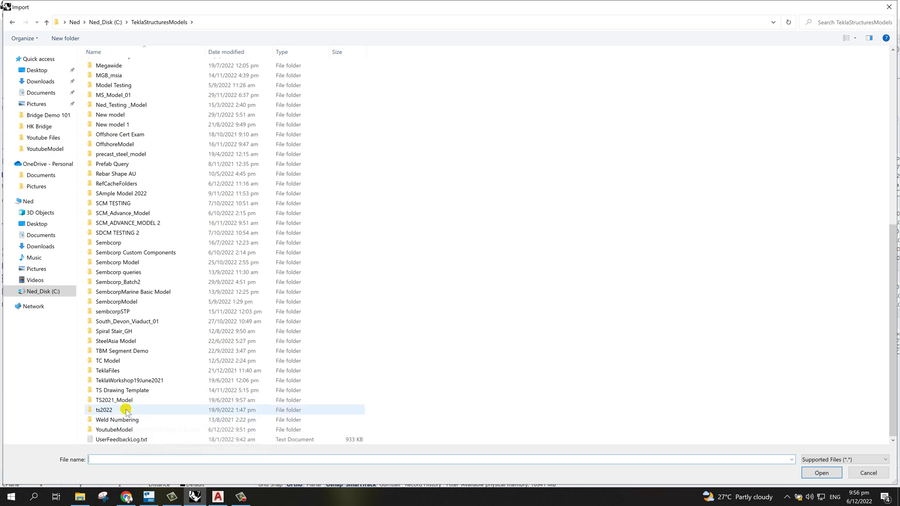
{"action": "double_click", "coordinate": [123, 429]}
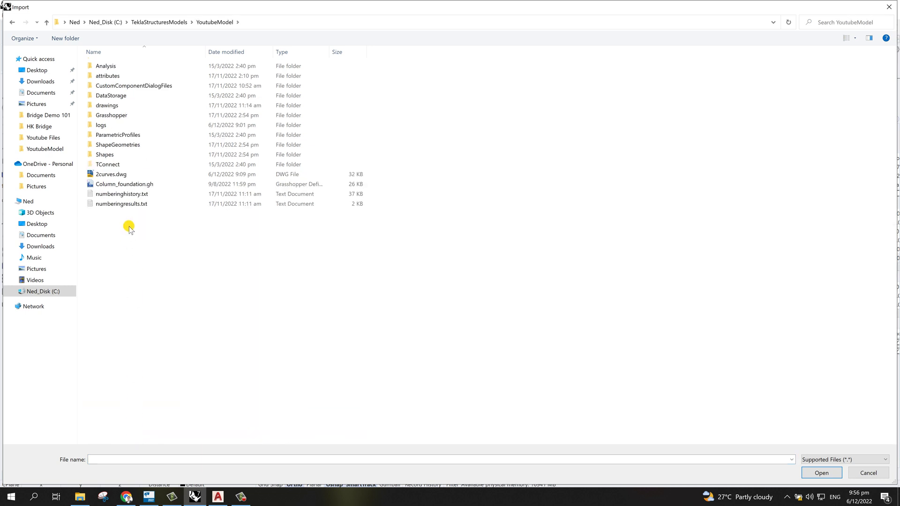
{"action": "double_click", "coordinate": [115, 175]}
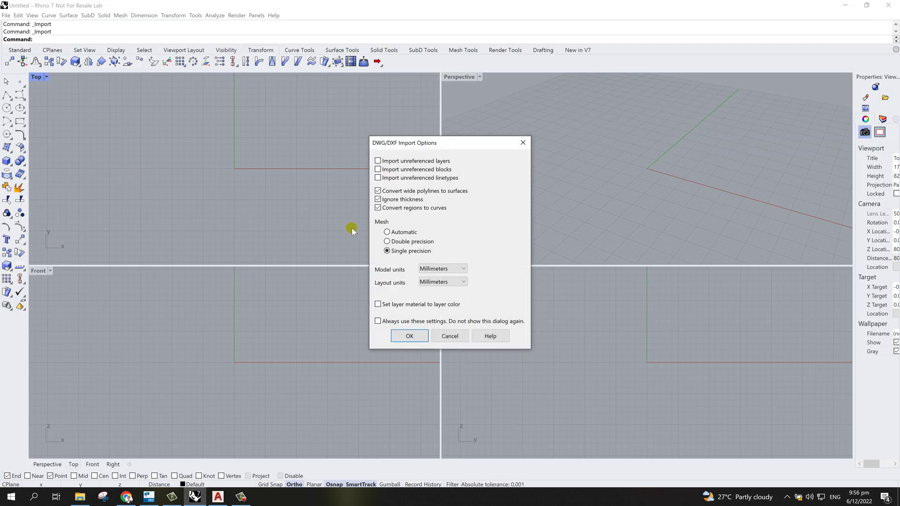
{"action": "left_click", "coordinate": [409, 334]}
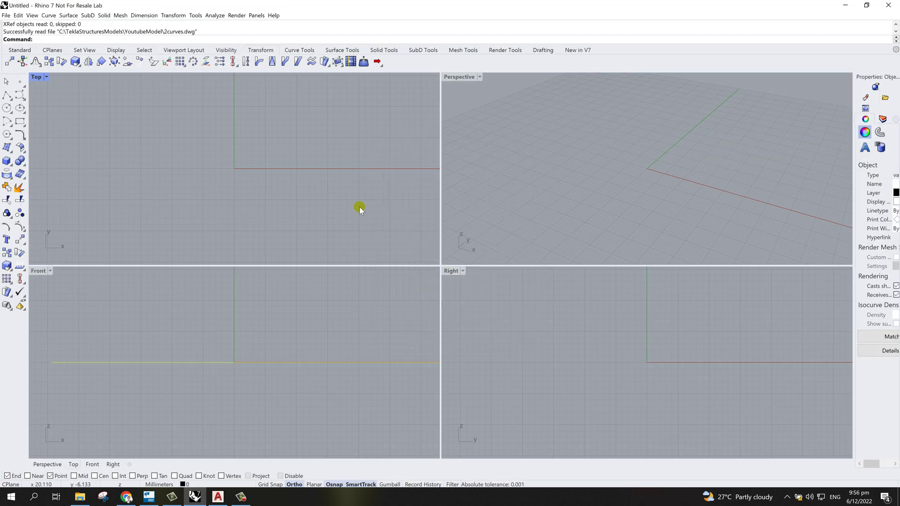
Step: Examine the imported plan and elevation curves in a maximized Top viewport, and restore the four-viewport layout
{"action": "scroll", "coordinate": [277, 182], "scroll_direction": "down", "scroll_amount": 10}
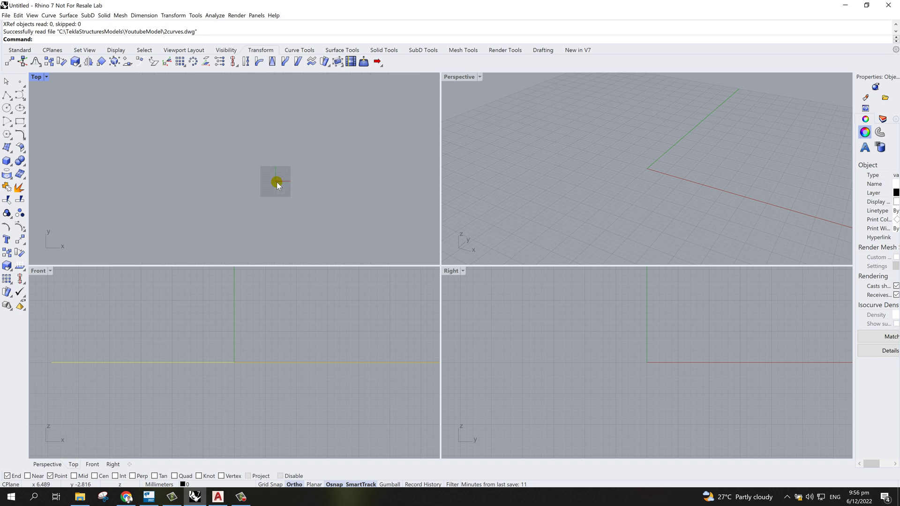
{"action": "scroll", "coordinate": [280, 179], "scroll_direction": "down", "scroll_amount": 3}
{"action": "scroll", "coordinate": [288, 171], "scroll_direction": "up", "scroll_amount": 5}
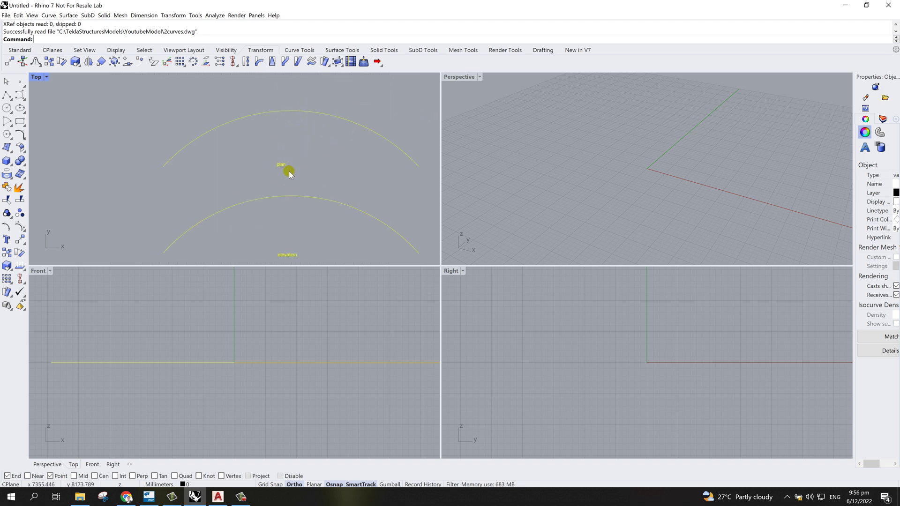
{"action": "double_click", "coordinate": [36, 77]}
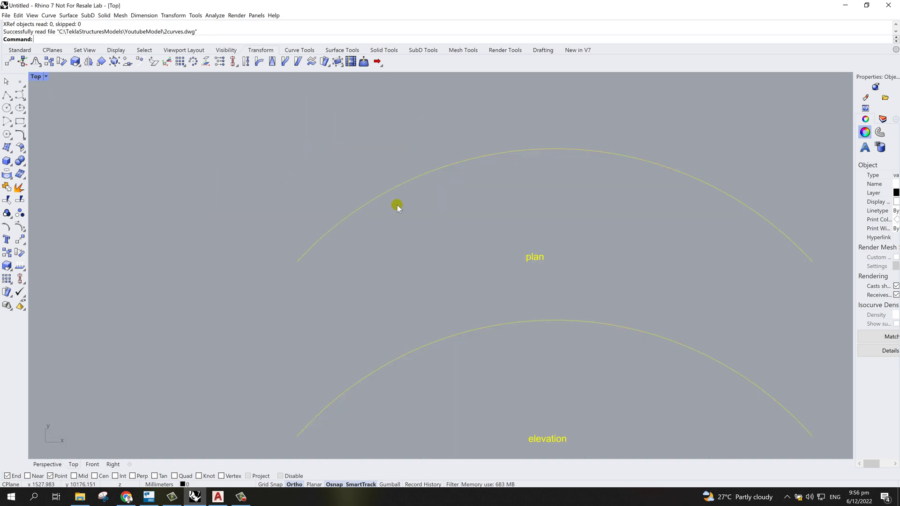
{"action": "scroll", "coordinate": [565, 437], "scroll_direction": "down", "scroll_amount": 1}
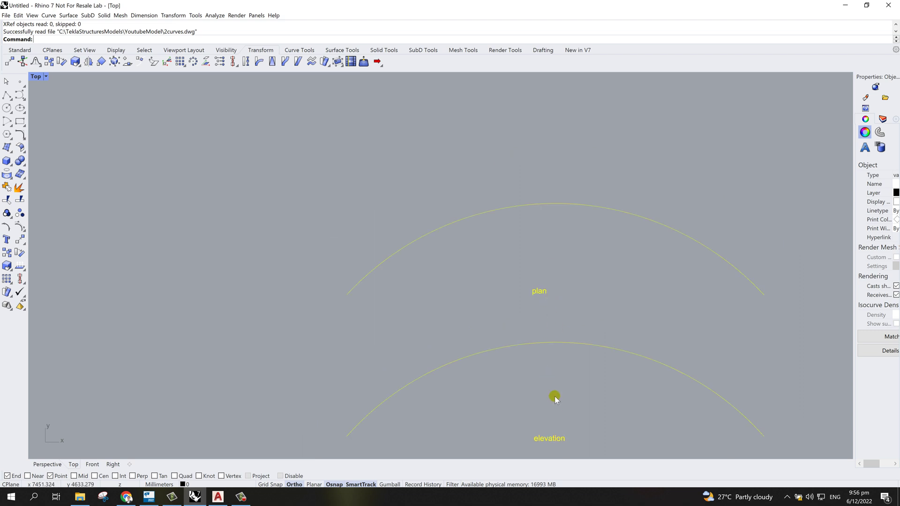
{"action": "scroll", "coordinate": [588, 410], "scroll_direction": "up", "scroll_amount": 1}
{"action": "scroll", "coordinate": [588, 410], "scroll_direction": "down", "scroll_amount": 1}
{"action": "right_click_drag", "start_coordinate": [588, 411], "coordinate": [449, 335]}
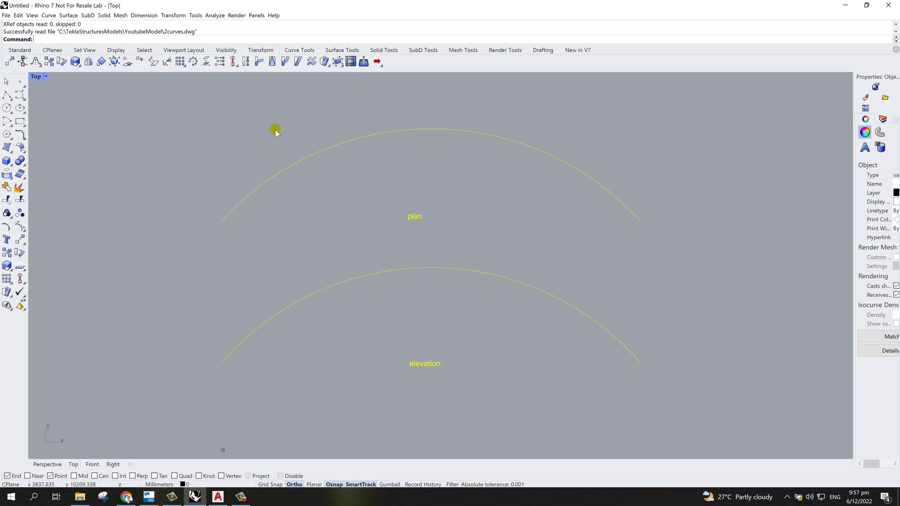
{"action": "double_click", "coordinate": [36, 77]}
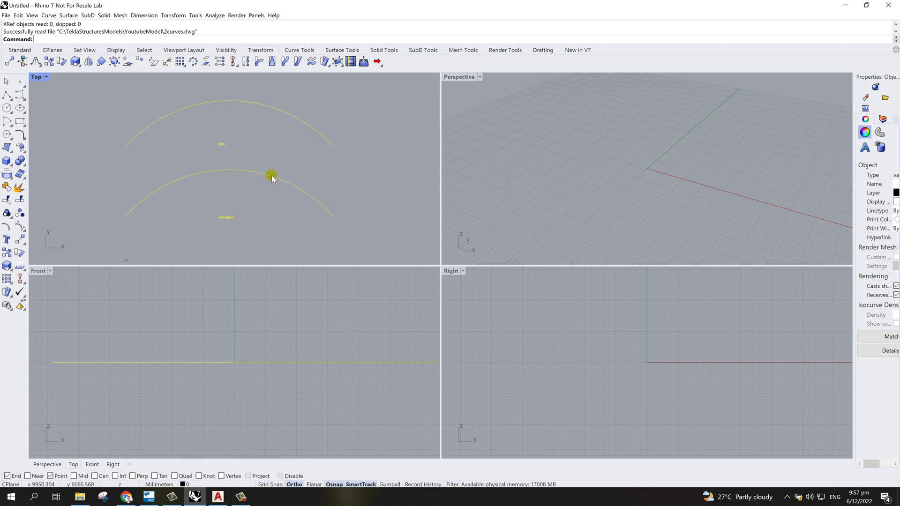
Step: Locate the two arcs in the Right view and select only the elevation curve
{"action": "scroll", "coordinate": [558, 342], "scroll_direction": "down", "scroll_amount": 10}
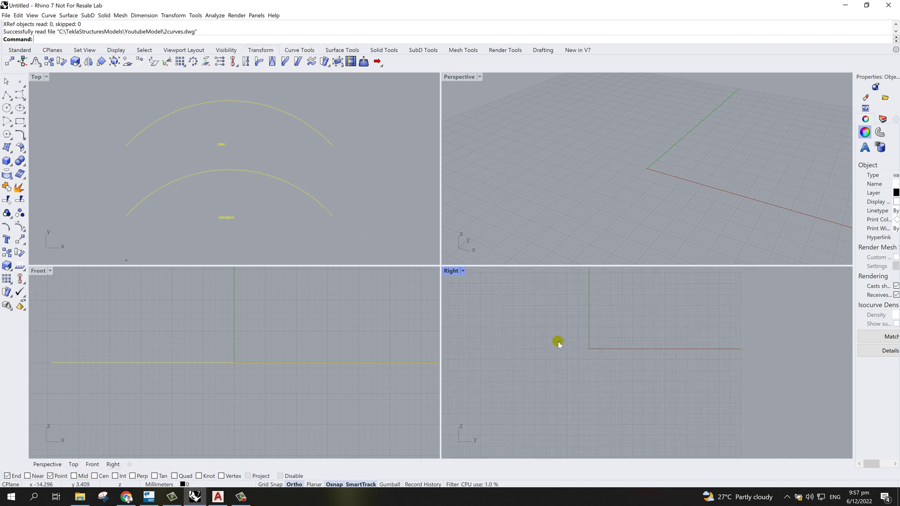
{"action": "scroll", "coordinate": [735, 353], "scroll_direction": "up", "scroll_amount": 3}
{"action": "scroll", "coordinate": [665, 340], "scroll_direction": "up", "scroll_amount": 2}
{"action": "scroll", "coordinate": [652, 337], "scroll_direction": "down", "scroll_amount": 2}
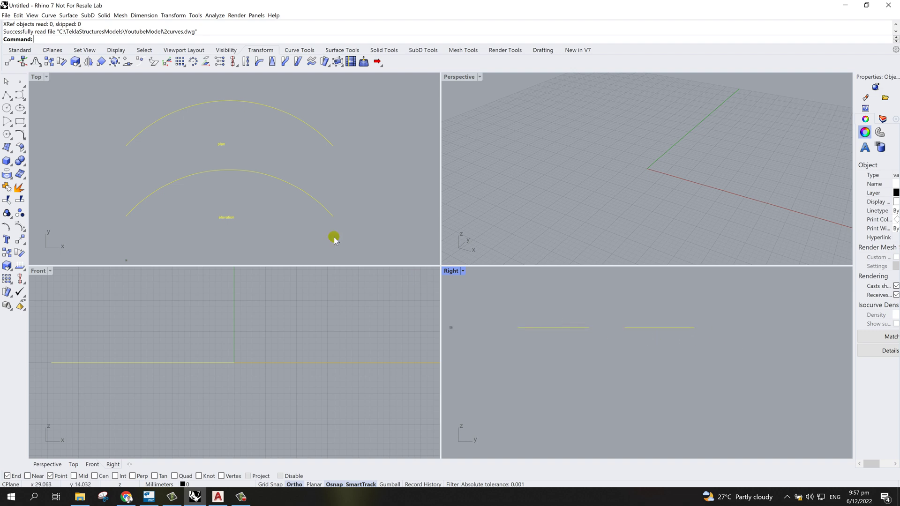
{"action": "left_click", "coordinate": [233, 170]}
{"action": "left_click", "coordinate": [663, 328]}
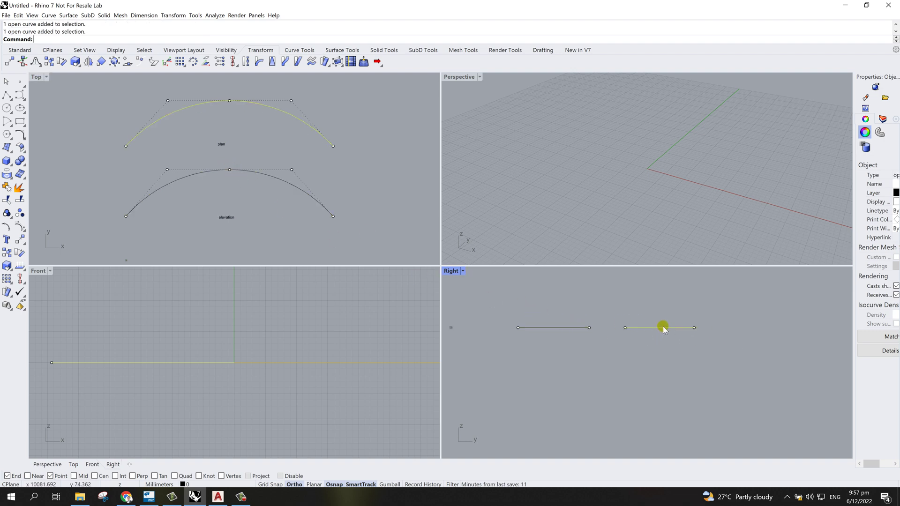
{"action": "left_click", "coordinate": [549, 328]}
{"action": "scroll", "coordinate": [503, 328], "scroll_direction": "up", "scroll_amount": 2}
{"action": "right_click_drag", "start_coordinate": [589, 305], "coordinate": [536, 318]}
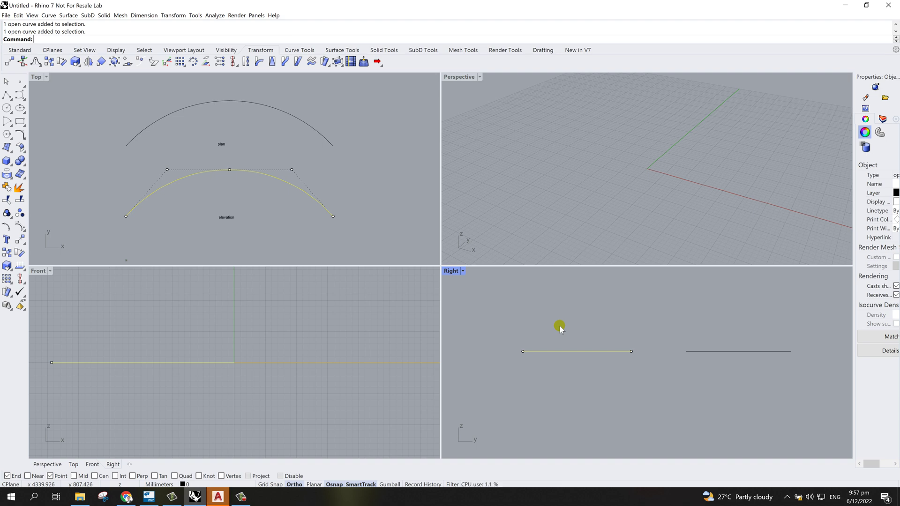
Step: Try rotating the elevation curve 90° in the Right view about a point partway along it, and undo the rotation
{"action": "type", "text": "rotate"}
{"action": "key", "text": "Return"}
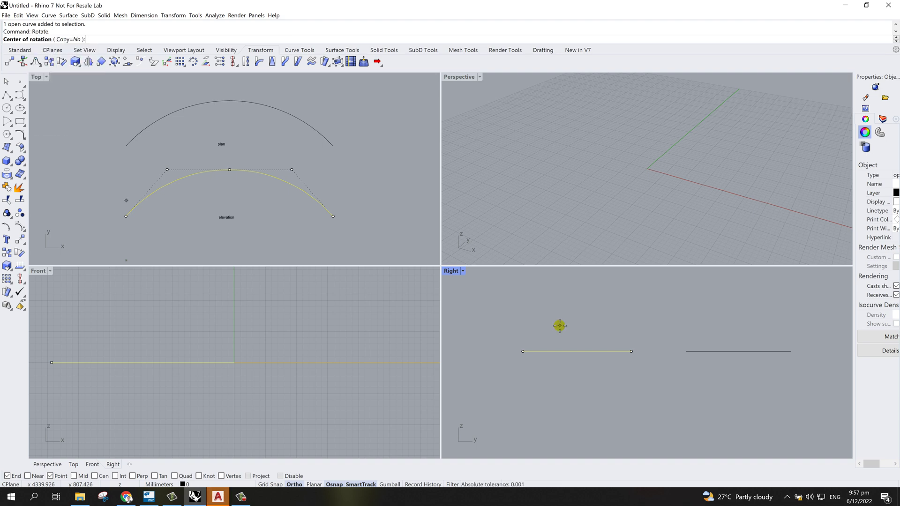
{"action": "left_click", "coordinate": [554, 351]}
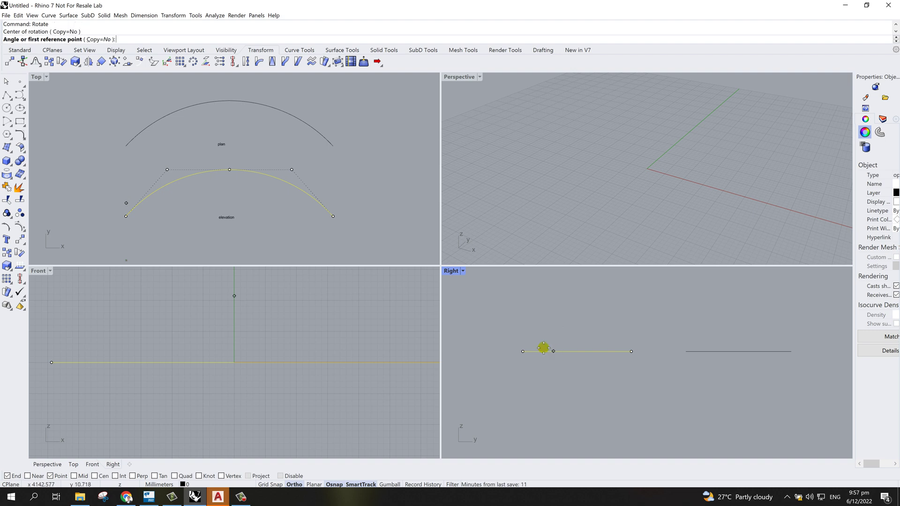
{"action": "left_click", "coordinate": [587, 346]}
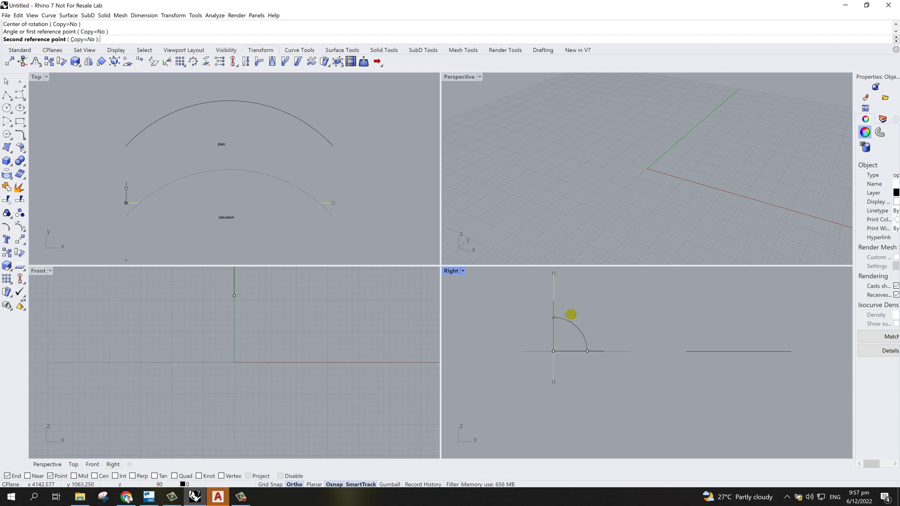
{"action": "left_click", "coordinate": [568, 313]}
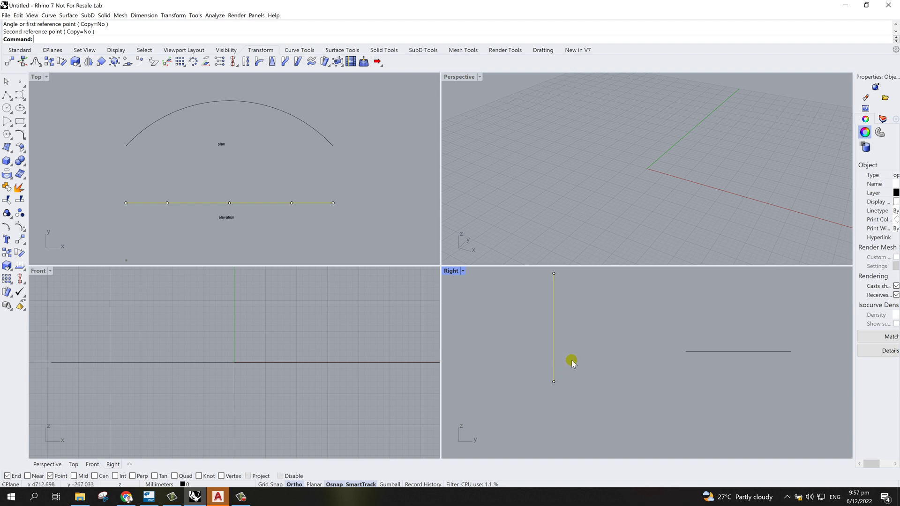
{"action": "key", "text": "ctrl+z"}
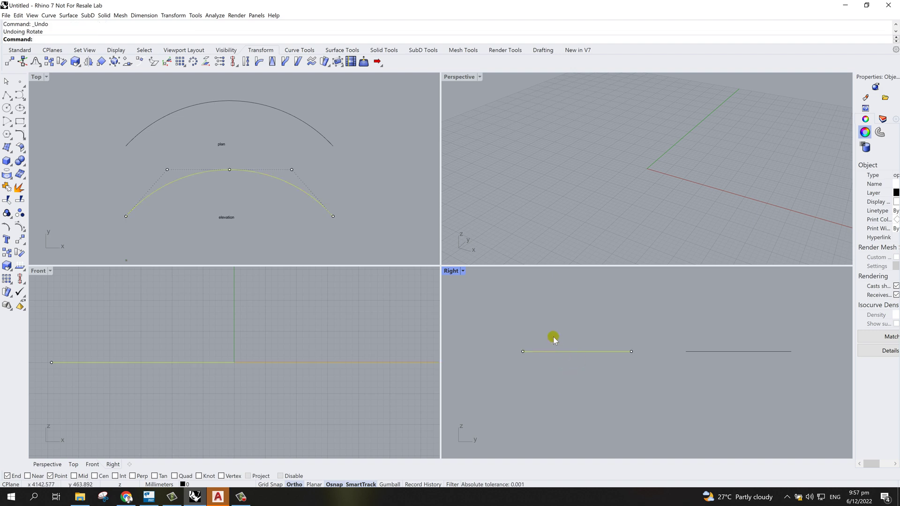
Step: Rotate the elevation curve 90° upright in the Right view about its end point, and clear the selection
{"action": "type", "text": "Rotate"}
{"action": "key", "text": "Return"}
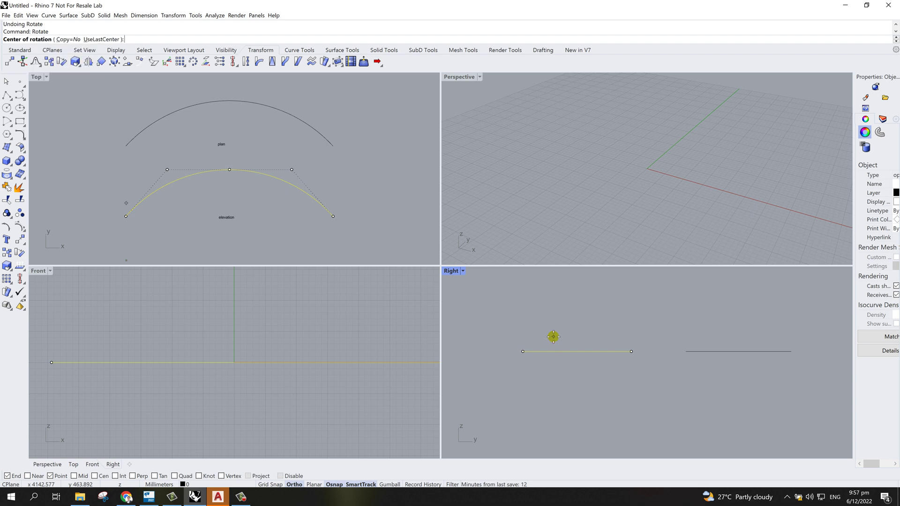
{"action": "left_click", "coordinate": [522, 351]}
{"action": "left_click", "coordinate": [590, 351]}
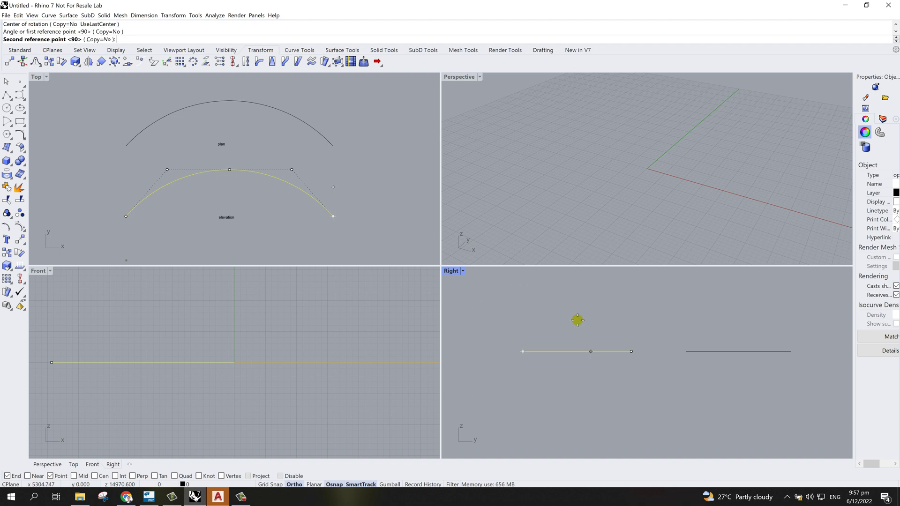
{"action": "left_click", "coordinate": [538, 304]}
{"action": "scroll", "coordinate": [546, 341], "scroll_direction": "down", "scroll_amount": 2}
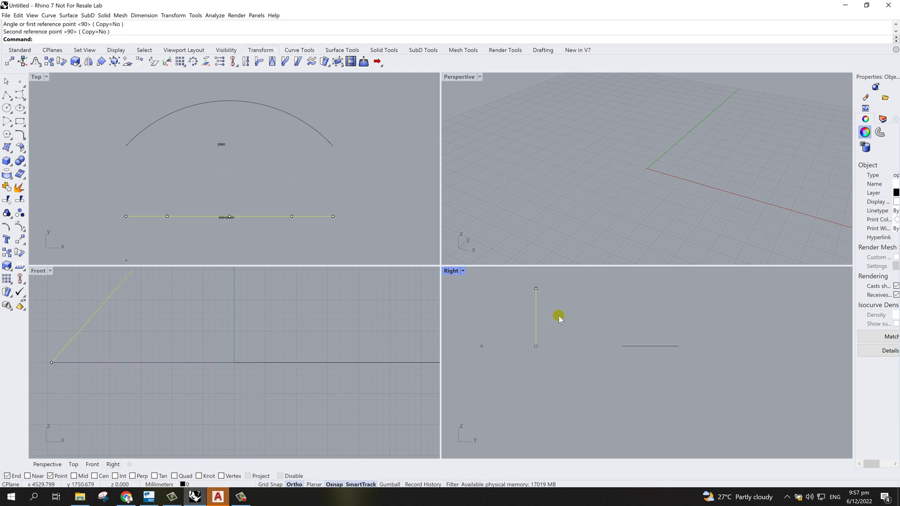
{"action": "middle_click", "coordinate": [565, 340]}
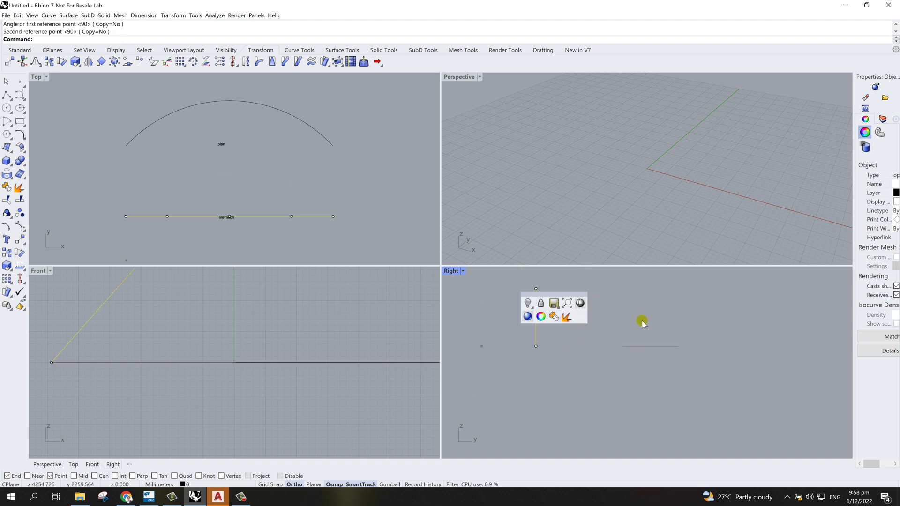
{"action": "left_click", "coordinate": [634, 349]}
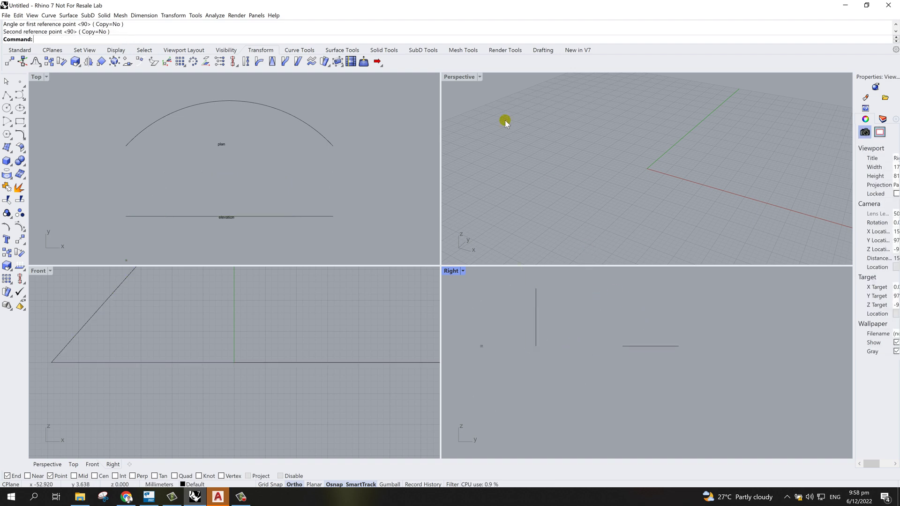
Step: Maximize the Perspective viewport and examine the upright elevation curve against the flat plan curve from several angles
{"action": "double_click", "coordinate": [462, 77]}
{"action": "scroll", "coordinate": [434, 310], "scroll_direction": "down", "scroll_amount": 10}
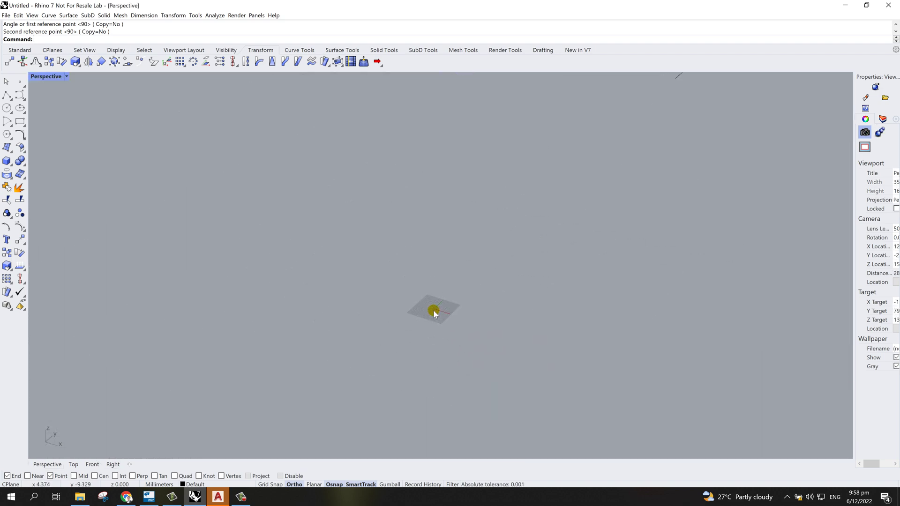
{"action": "scroll", "coordinate": [434, 311], "scroll_direction": "up", "scroll_amount": 10}
{"action": "scroll", "coordinate": [435, 284], "scroll_direction": "down", "scroll_amount": 3}
{"action": "scroll", "coordinate": [441, 280], "scroll_direction": "up", "scroll_amount": 3}
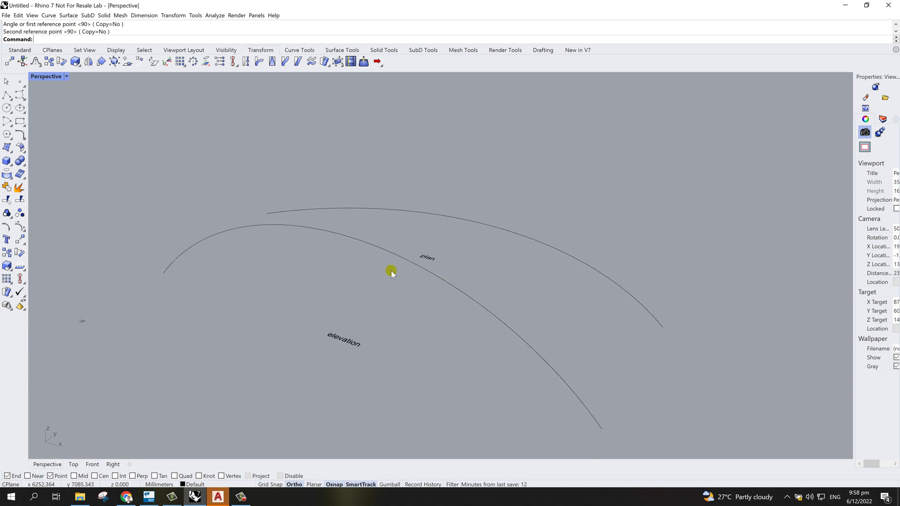
{"action": "right_click_drag", "start_coordinate": [446, 324], "coordinate": [469, 300]}
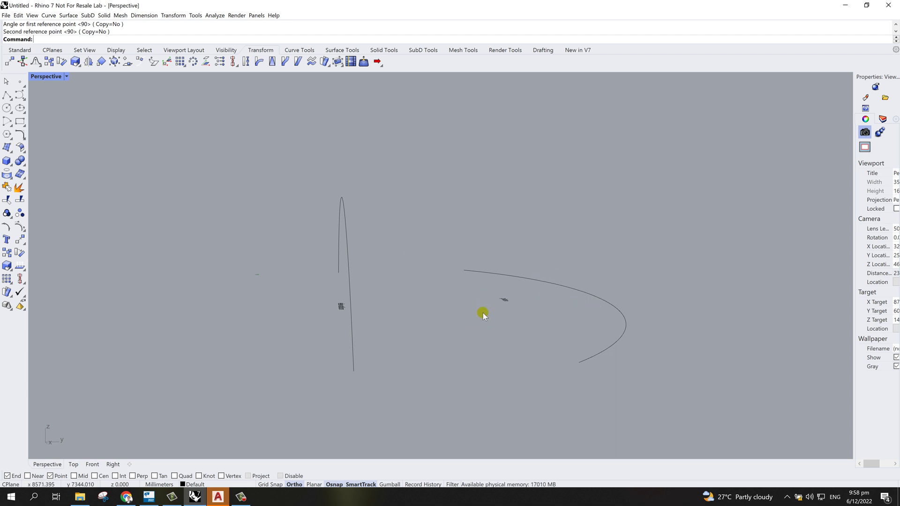
{"action": "right_click_drag", "start_coordinate": [442, 335], "coordinate": [477, 353]}
{"action": "scroll", "coordinate": [477, 354], "scroll_direction": "down", "scroll_amount": 4}
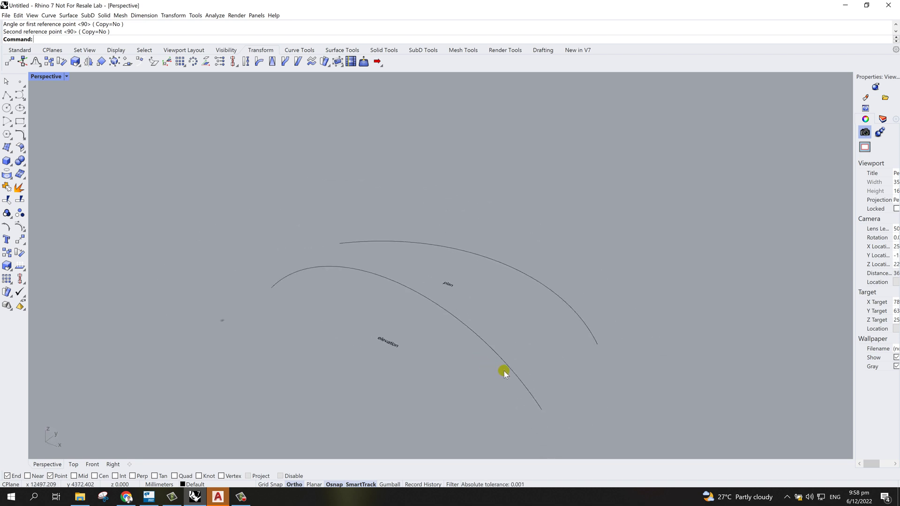
{"action": "scroll", "coordinate": [469, 392], "scroll_direction": "up", "scroll_amount": 2}
{"action": "scroll", "coordinate": [469, 392], "scroll_direction": "up", "scroll_amount": 2}
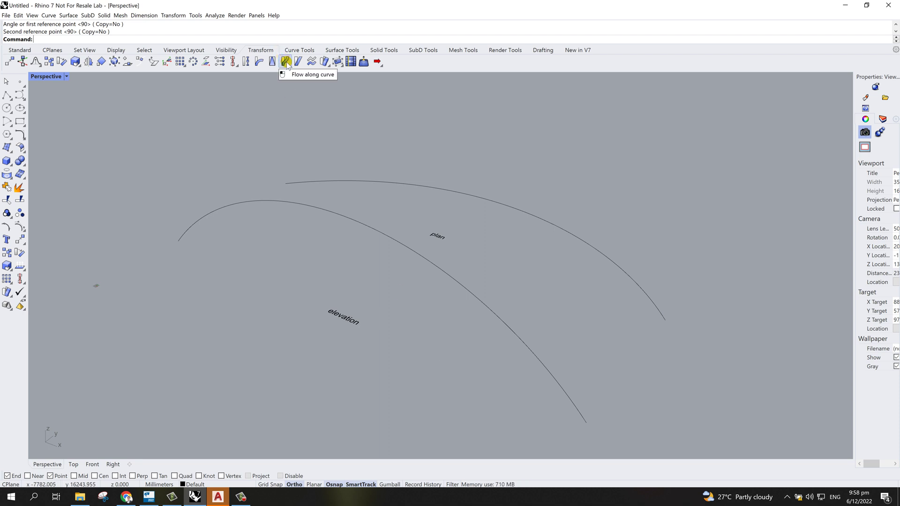
Step: Flow a copy of the elevation curve onto the plan curve with Stretch=Yes, using a base line between the elevation curve's end points
{"action": "left_click", "coordinate": [285, 62]}
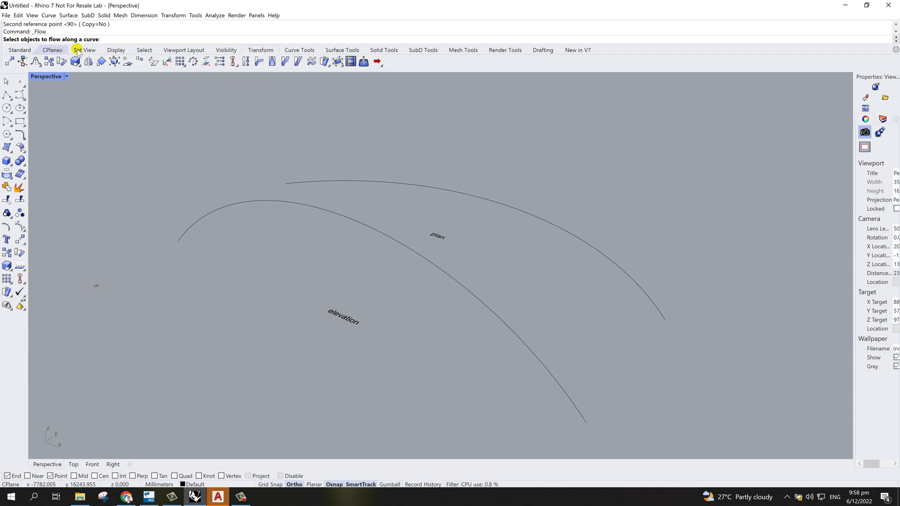
{"action": "left_click", "coordinate": [373, 229]}
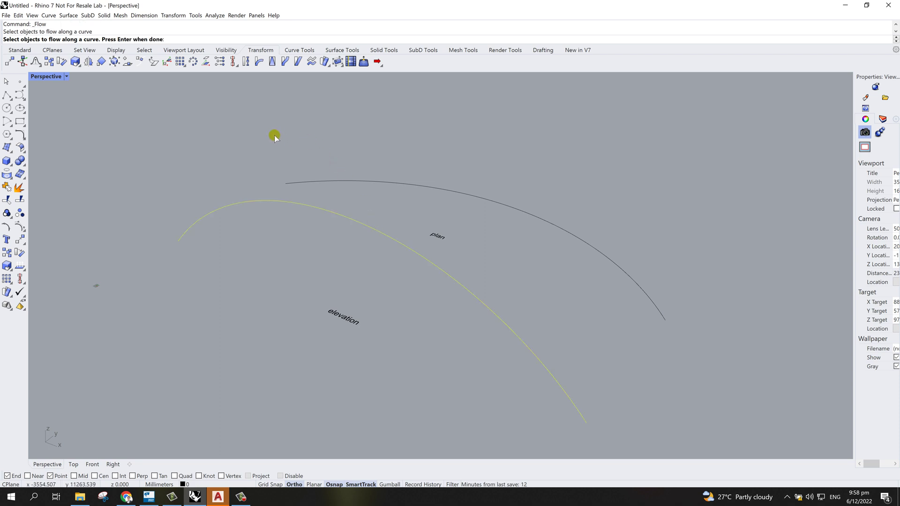
{"action": "key", "text": "Return"}
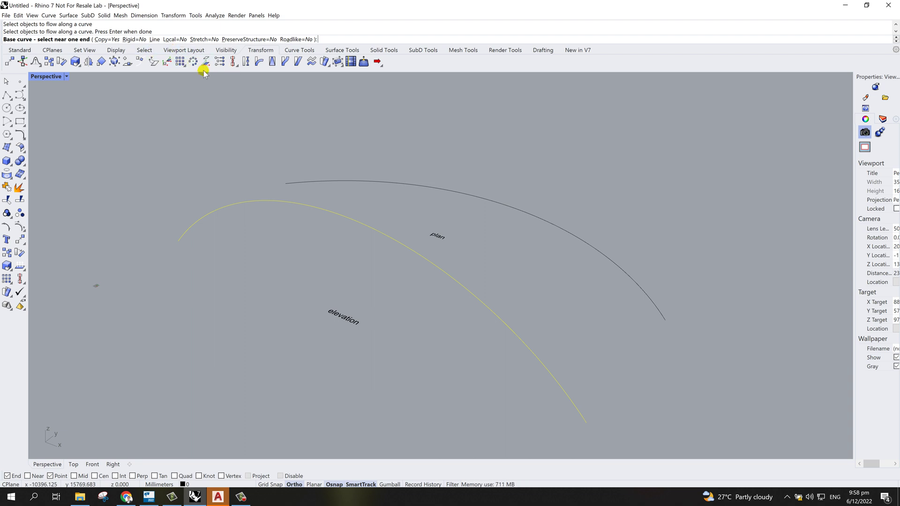
{"action": "left_click", "coordinate": [206, 40]}
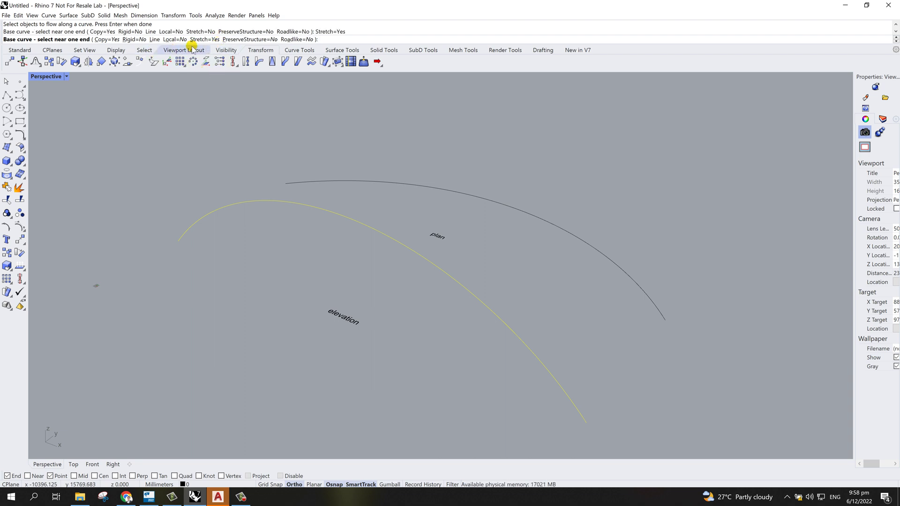
{"action": "left_click", "coordinate": [155, 39]}
{"action": "left_click", "coordinate": [179, 242]}
{"action": "left_click", "coordinate": [587, 421]}
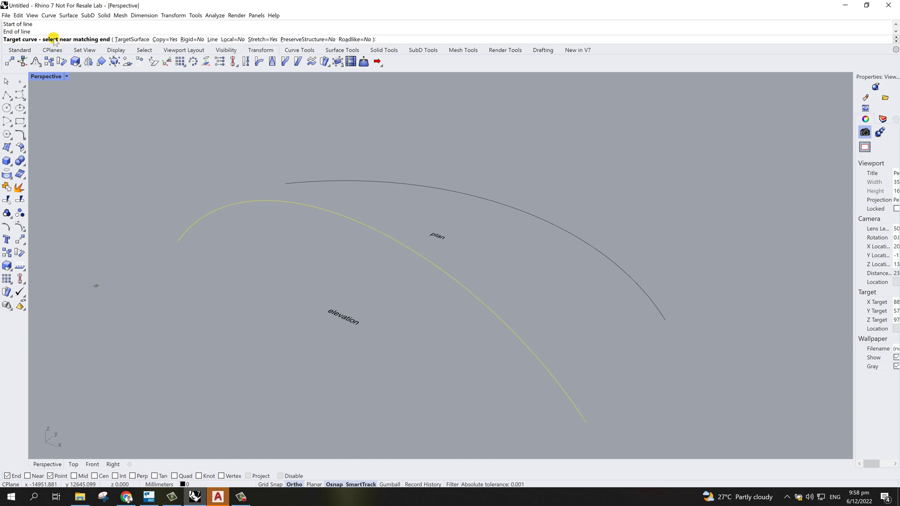
{"action": "left_click", "coordinate": [498, 203]}
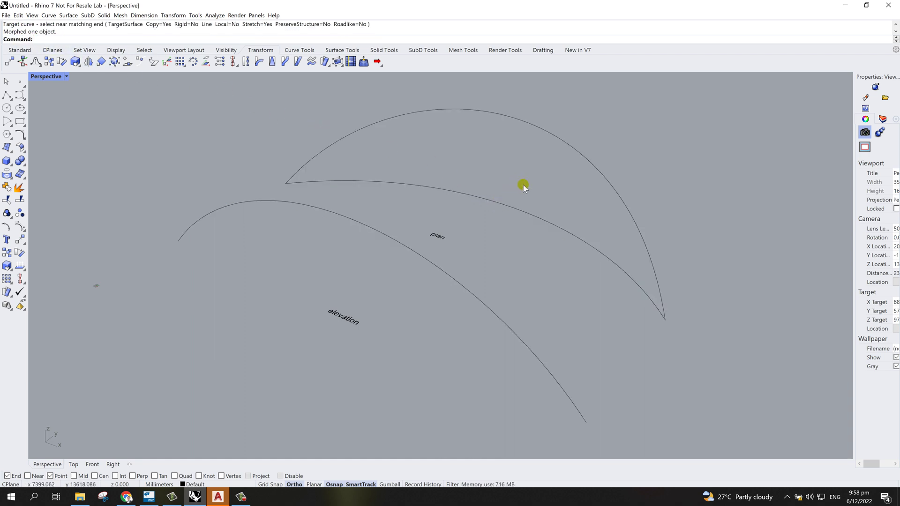
Step: Examine the new double-curved arch against the plan and elevation curves from several angles
{"action": "scroll", "coordinate": [535, 261], "scroll_direction": "down", "scroll_amount": 2}
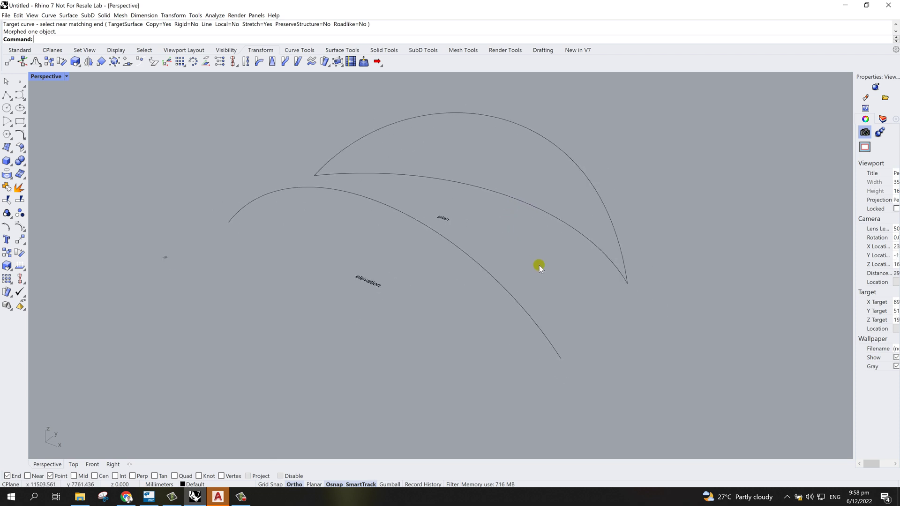
{"action": "middle_click", "coordinate": [583, 291]}
{"action": "right_click_drag", "start_coordinate": [574, 253], "coordinate": [516, 265]}
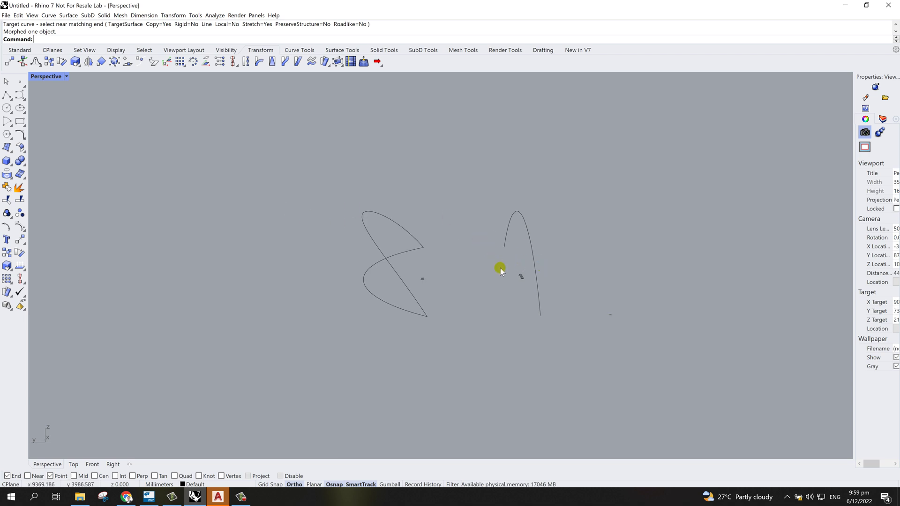
{"action": "right_click_drag", "start_coordinate": [393, 272], "coordinate": [463, 321]}
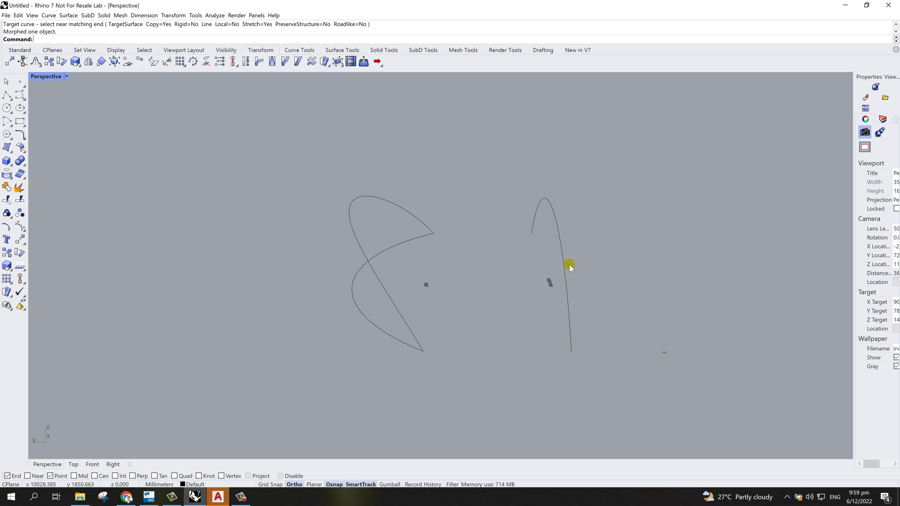
{"action": "left_click", "coordinate": [572, 317]}
{"action": "key", "text": "Return"}
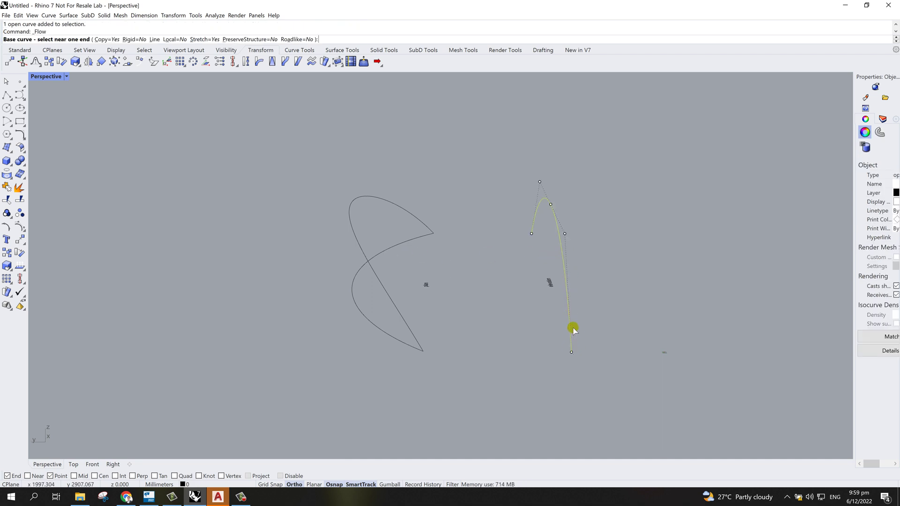
{"action": "key", "text": "Escape"}
Step: Move the elevation curve and its label with the Move command to the opposite side of the plan curve, and inspect the new arrangement
{"action": "type", "text": "Move"}
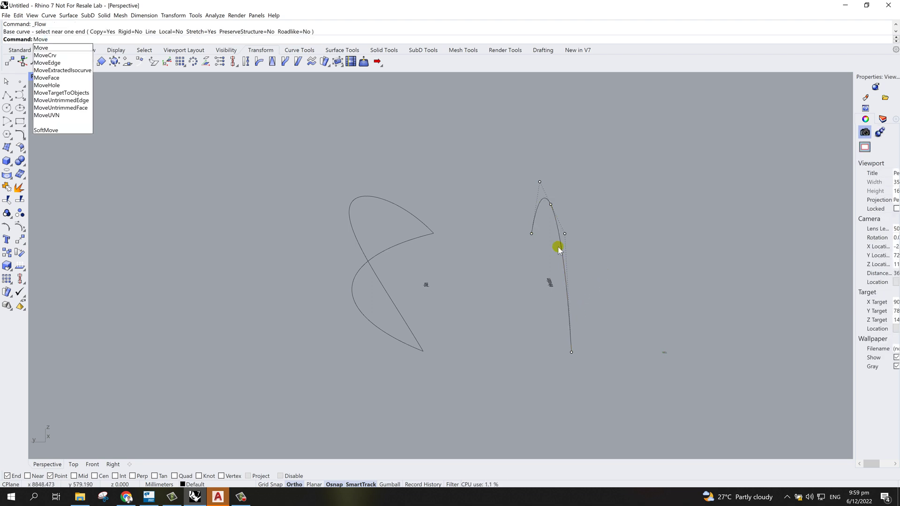
{"action": "left_click", "coordinate": [47, 48]}
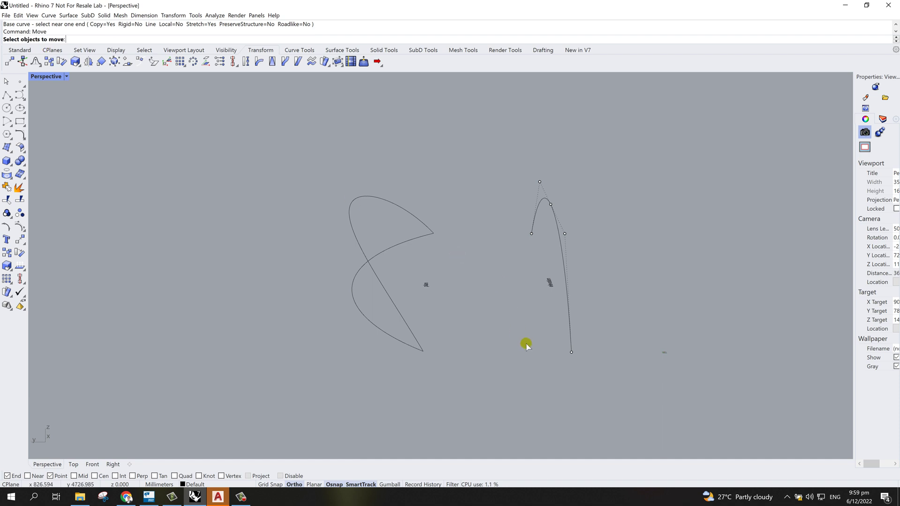
{"action": "left_click", "coordinate": [569, 344]}
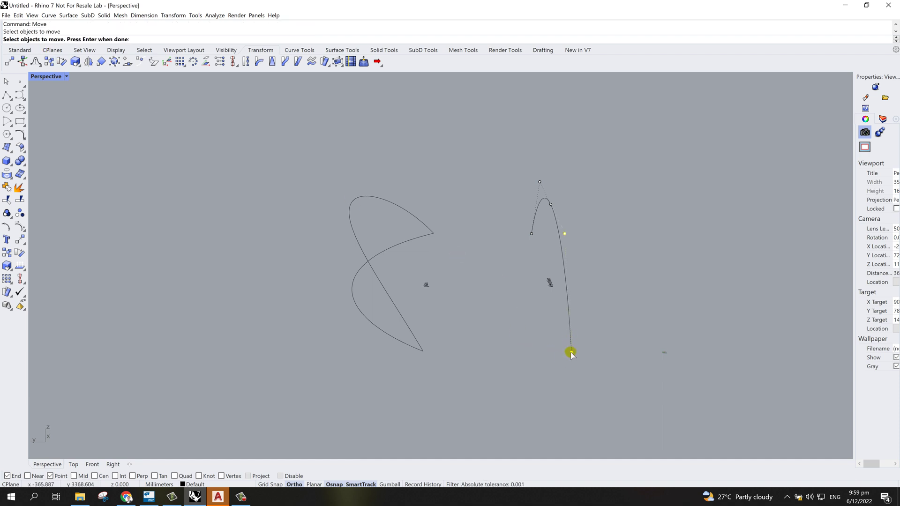
{"action": "left_click_drag", "start_coordinate": [589, 169], "coordinate": [525, 370]}
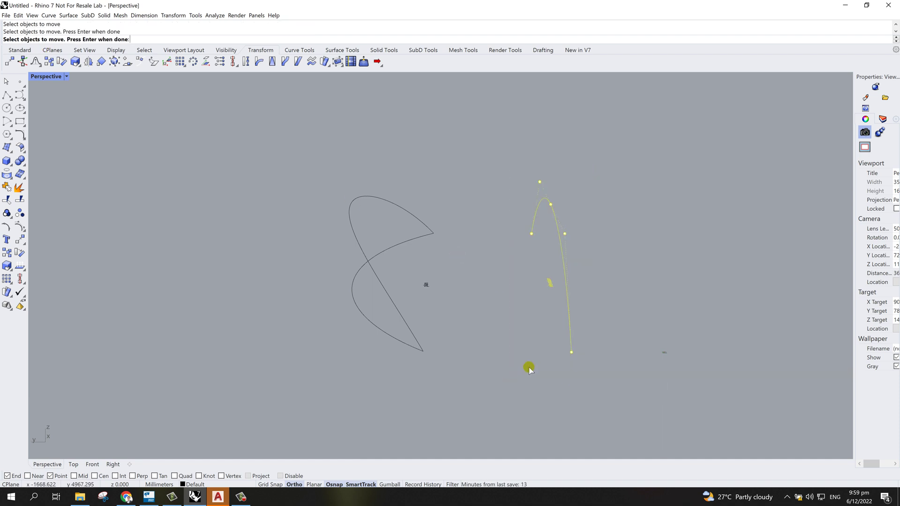
{"action": "left_click", "coordinate": [558, 352]}
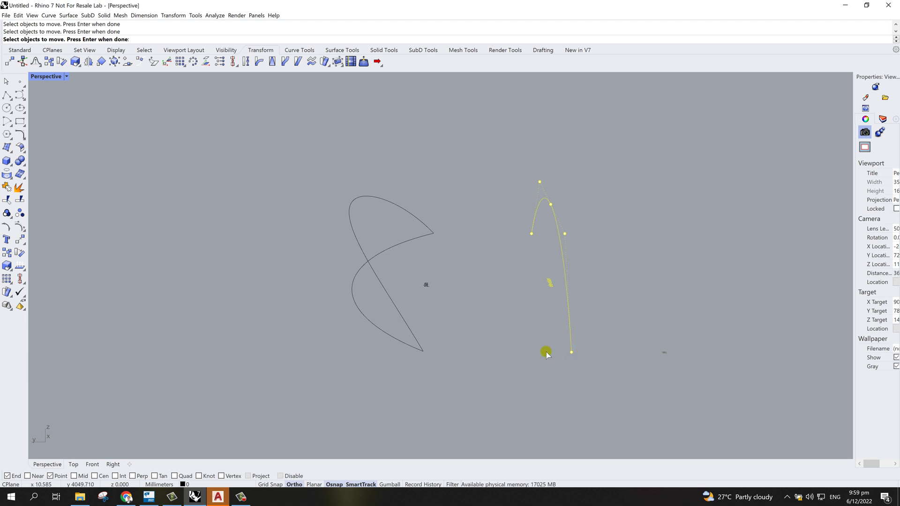
{"action": "key", "text": "Return"}
{"action": "left_click", "coordinate": [563, 357]}
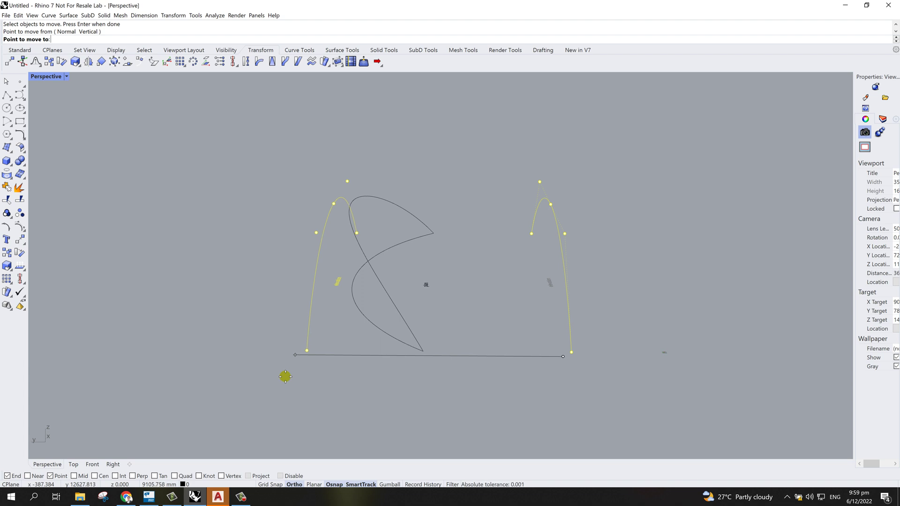
{"action": "left_click", "coordinate": [281, 376]}
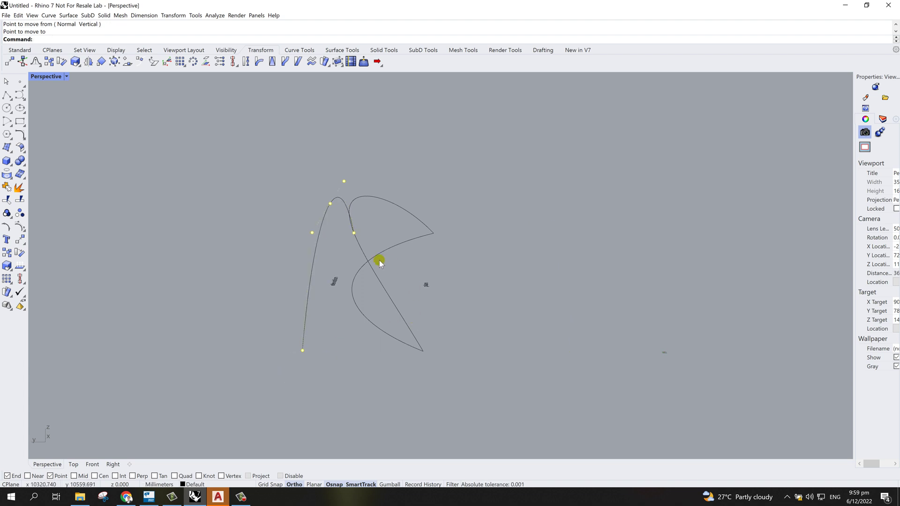
{"action": "middle_click", "coordinate": [430, 335]}
{"action": "right_click_drag", "start_coordinate": [380, 288], "coordinate": [414, 190]}
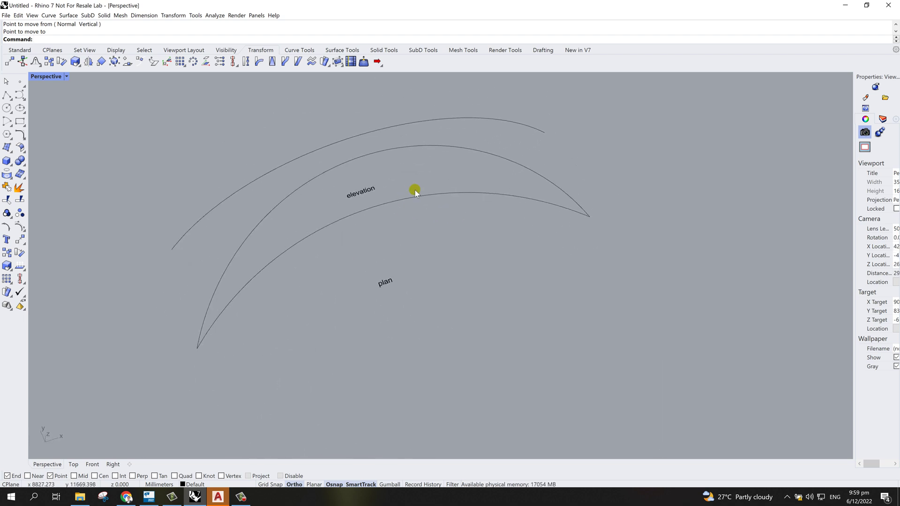
{"action": "middle_click", "coordinate": [395, 160]}
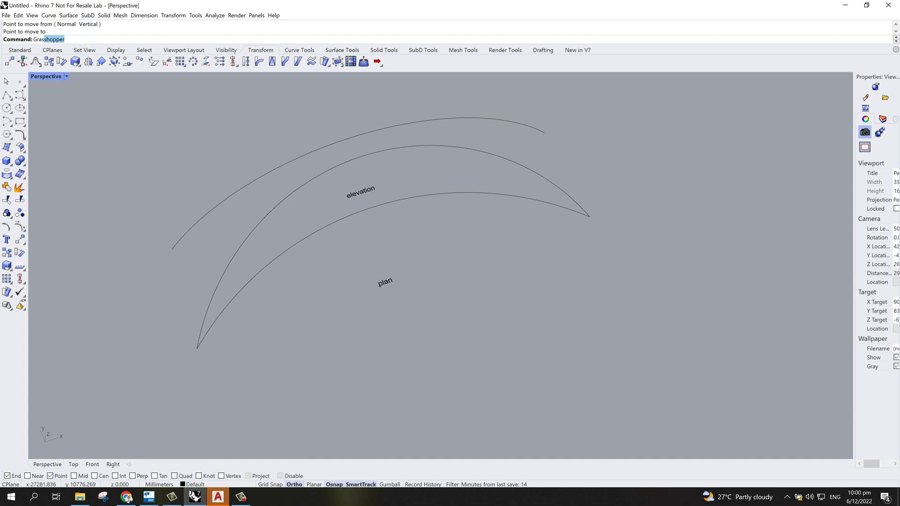
Step: Open Grasshopper, dismiss its getting-started window, and arrange its narrowed window beside a restored-down Rhino window
{"action": "key", "text": "Return"}
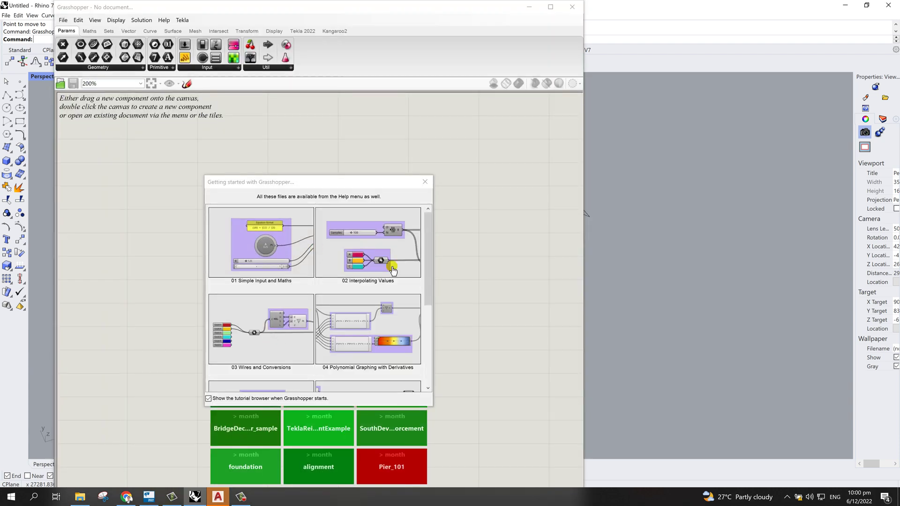
{"action": "left_click", "coordinate": [425, 182]}
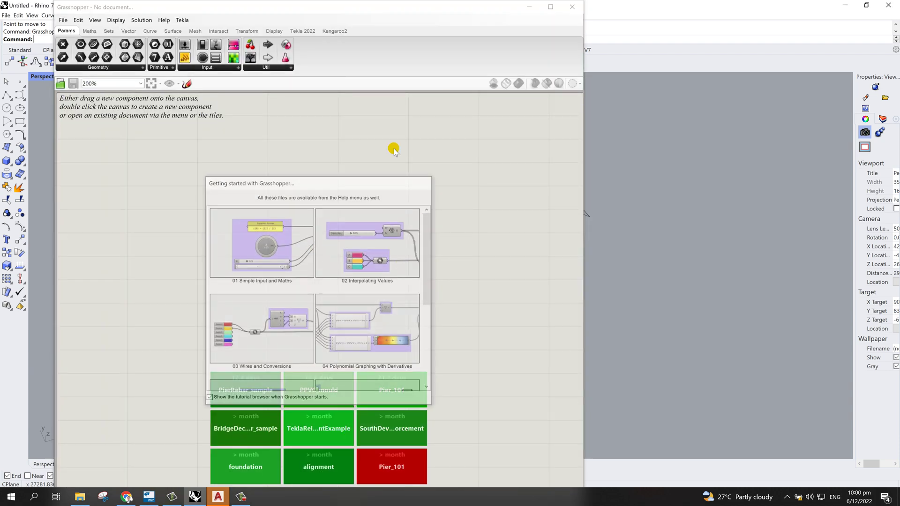
{"action": "left_click_drag", "start_coordinate": [259, 5], "coordinate": [410, 6]}
{"action": "left_click", "coordinate": [849, 5]}
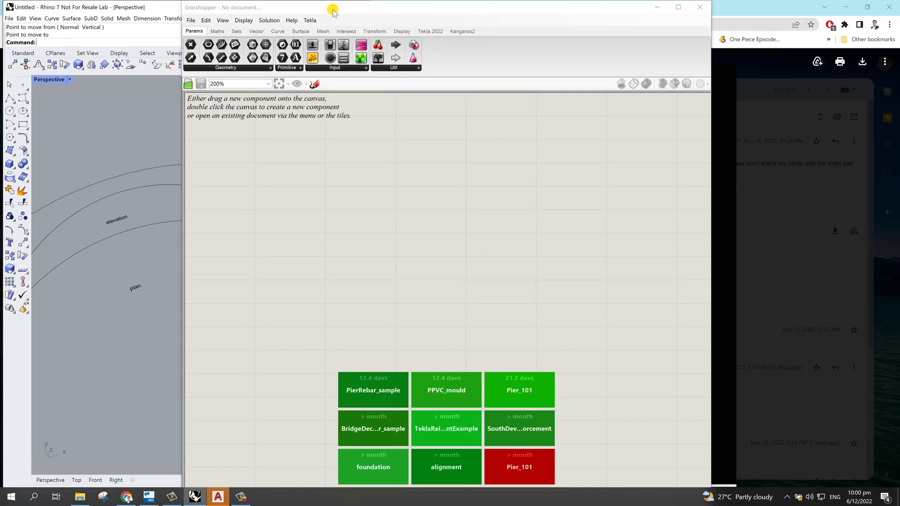
{"action": "mouse_move", "coordinate": [86, 210]}
{"action": "right_mouse_down"}
{"action": "mouse_move", "coordinate": [90, 227]}
{"action": "mouse_move", "coordinate": [76, 229]}
{"action": "mouse_move", "coordinate": [86, 203]}
{"action": "mouse_move", "coordinate": [97, 213]}
{"action": "right_mouse_up"}
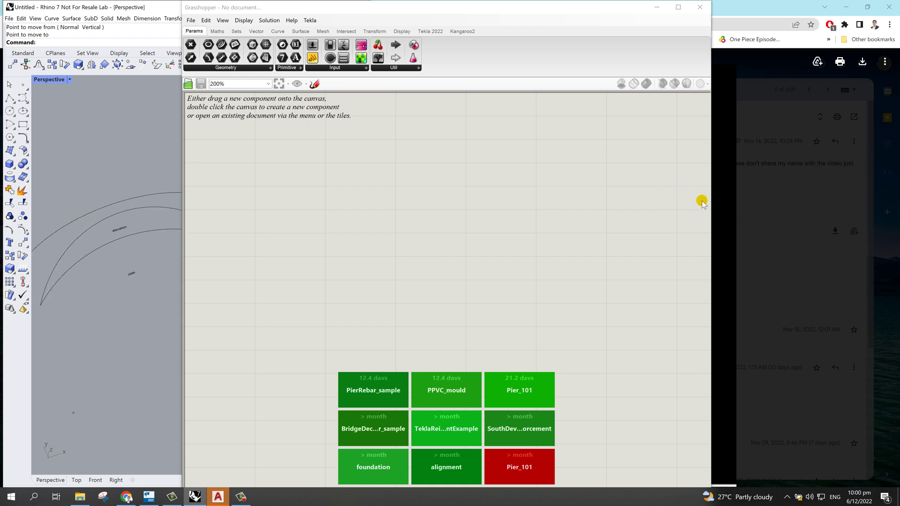
{"action": "left_click_drag", "start_coordinate": [711, 207], "coordinate": [531, 178]}
{"action": "left_click_drag", "start_coordinate": [338, 9], "coordinate": [375, 9]}
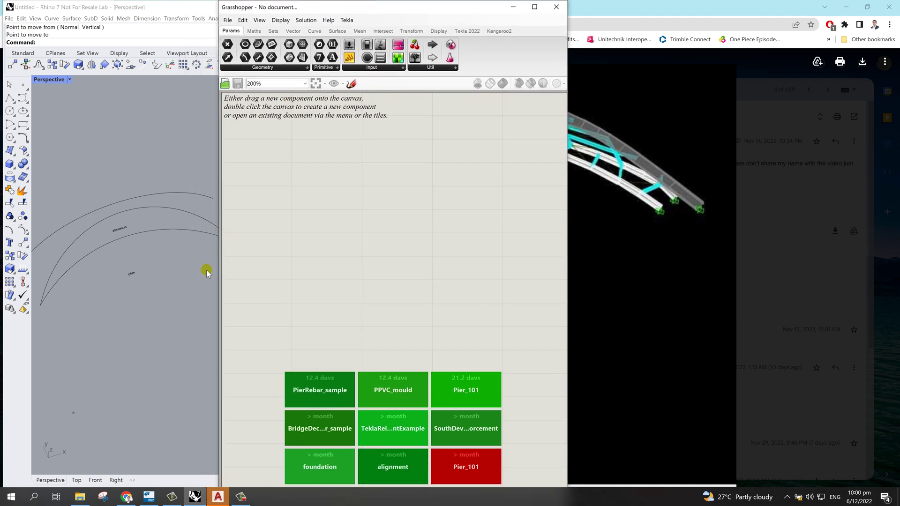
Step: Switch to Tekla Structures, tile it side by side with Rhino, and close the rectangular grid properties to expose the 3D view
{"action": "left_click", "coordinate": [156, 479]}
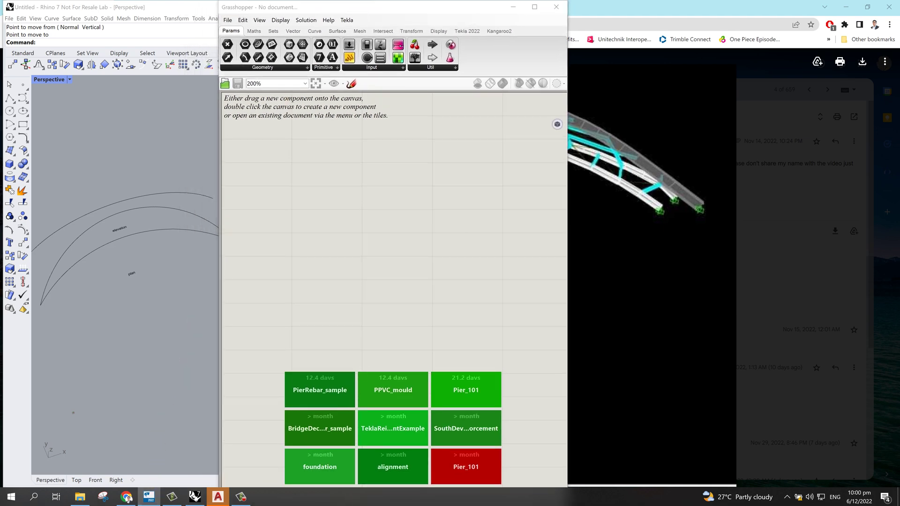
{"action": "key", "text": "alt+Tab"}
{"action": "left_click_drag", "start_coordinate": [401, 6], "coordinate": [895, 104]}
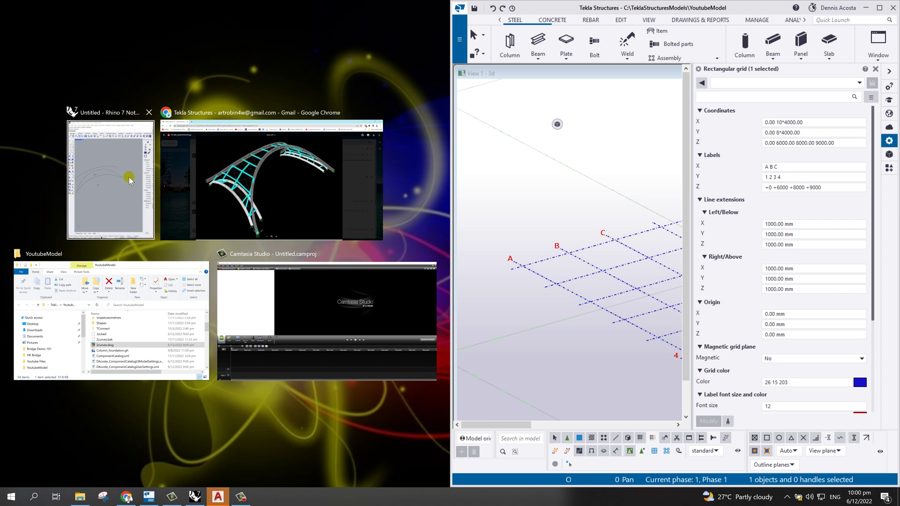
{"action": "left_click", "coordinate": [131, 181]}
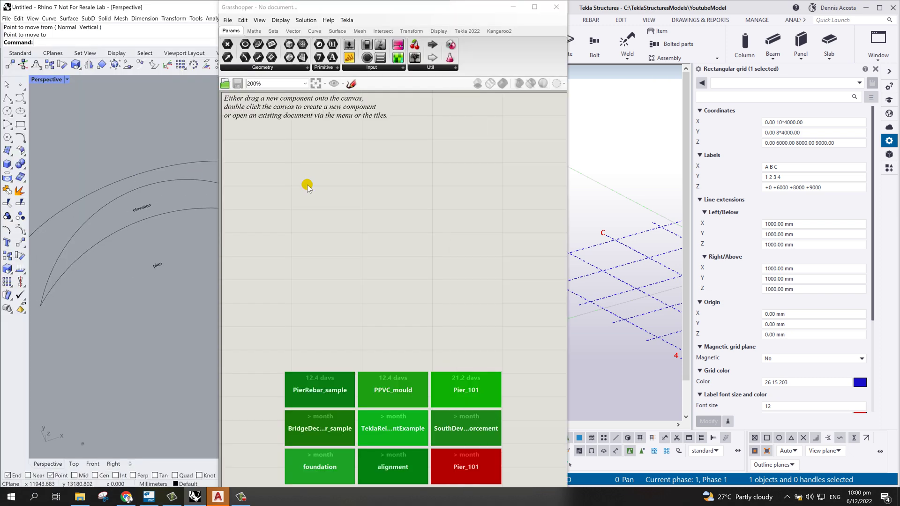
{"action": "left_click", "coordinate": [876, 68]}
{"action": "scroll", "coordinate": [694, 275], "scroll_direction": "down", "scroll_amount": 3}
{"action": "middle_click_drag", "start_coordinate": [694, 275], "coordinate": [672, 277], "text": "ctrl"}
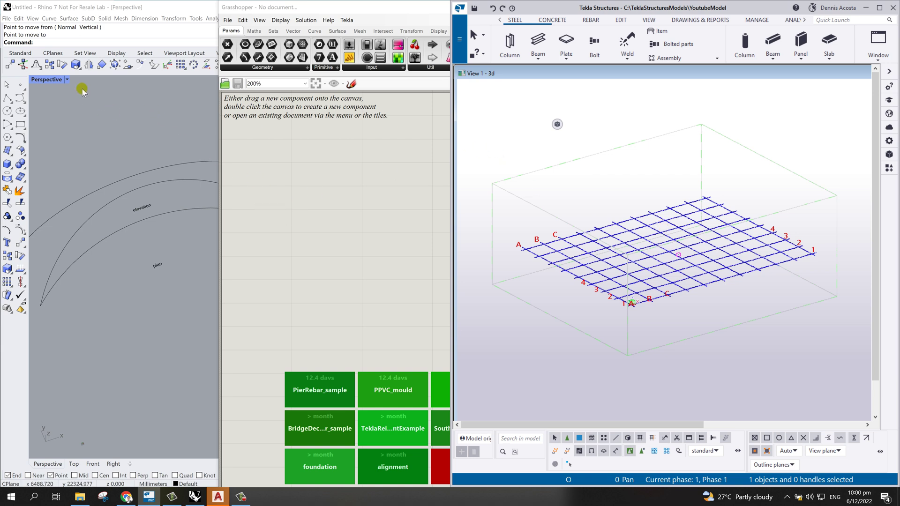
Step: Switch to Grasshopper and add a Curve parameter and a Tekla 2022 Construction Object component to the canvas
{"action": "left_click", "coordinate": [314, 183]}
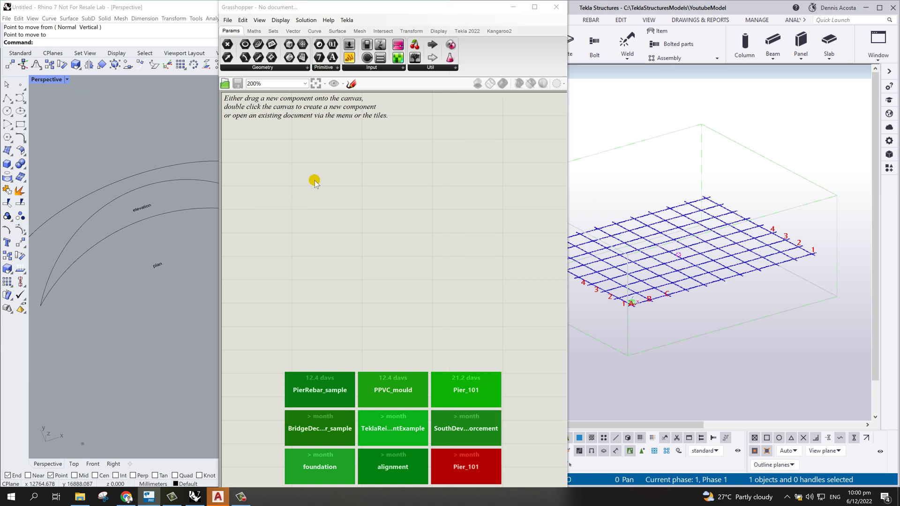
{"action": "double_click", "coordinate": [342, 198]}
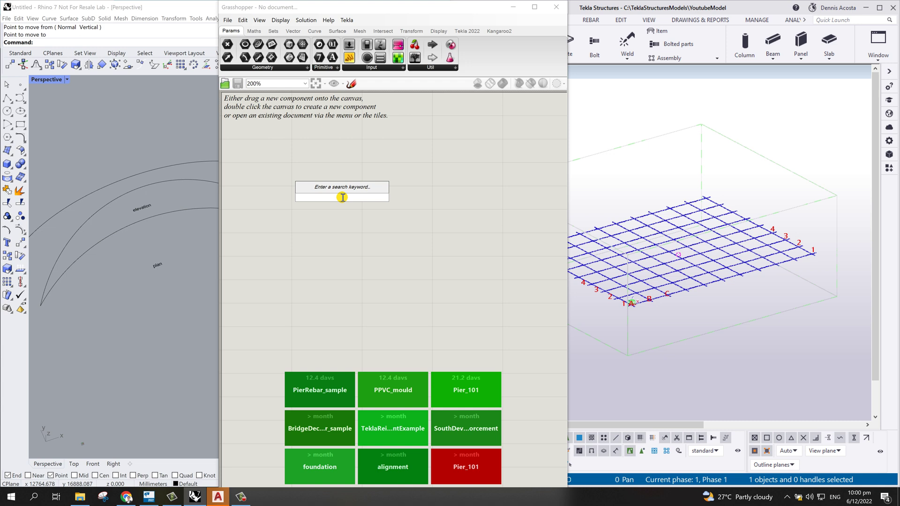
{"action": "type", "text": "curve"}
{"action": "key", "text": "Return"}
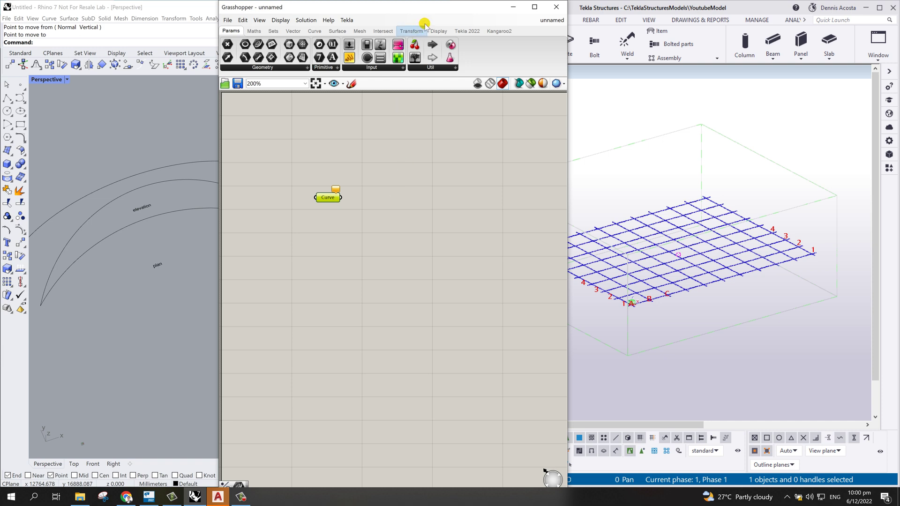
{"action": "left_click", "coordinate": [462, 31]}
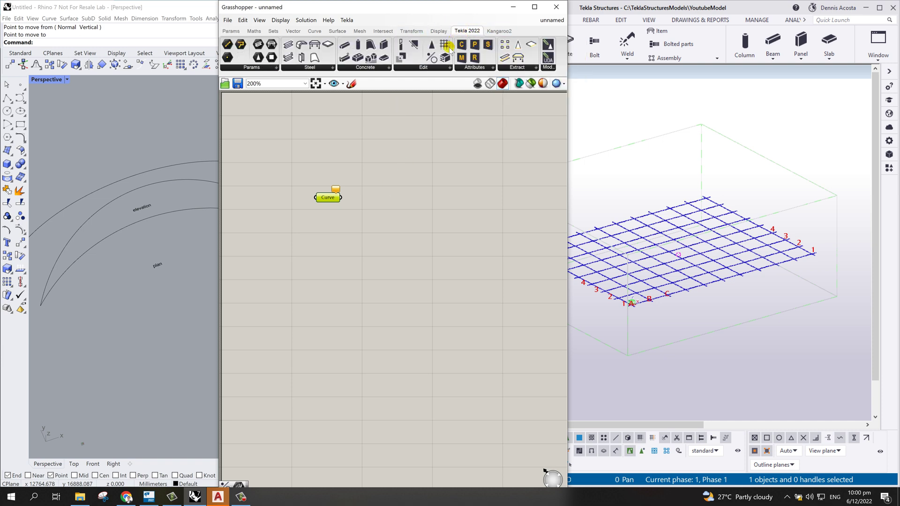
{"action": "left_click_drag", "start_coordinate": [432, 58], "coordinate": [452, 224]}
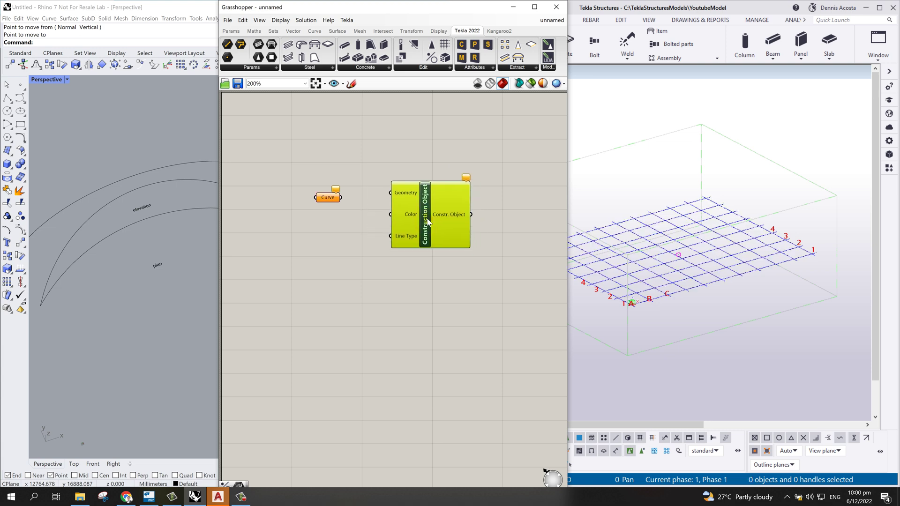
Step: Add an integer number slider ranging from 1 to 15, wire it to the Construction Object's Color input, and wire Curve to Geometry
{"action": "double_click", "coordinate": [324, 263]}
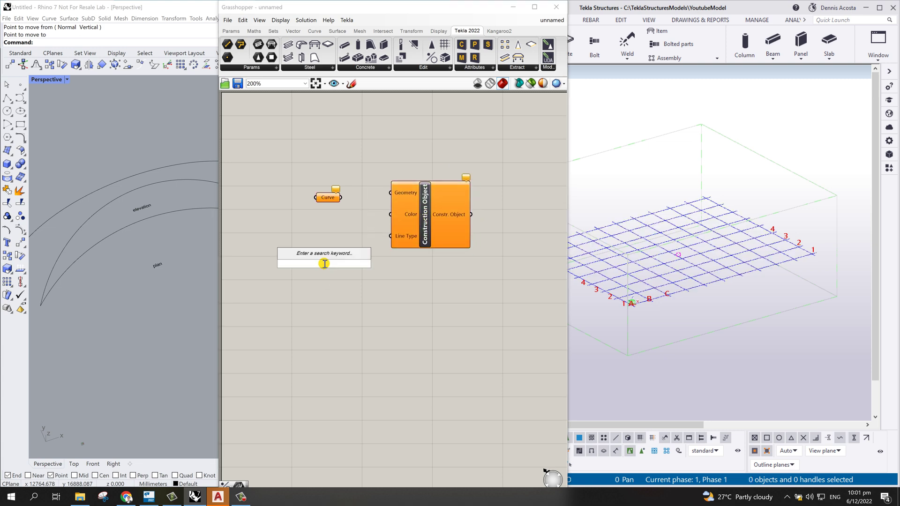
{"action": "type", "text": "n"}
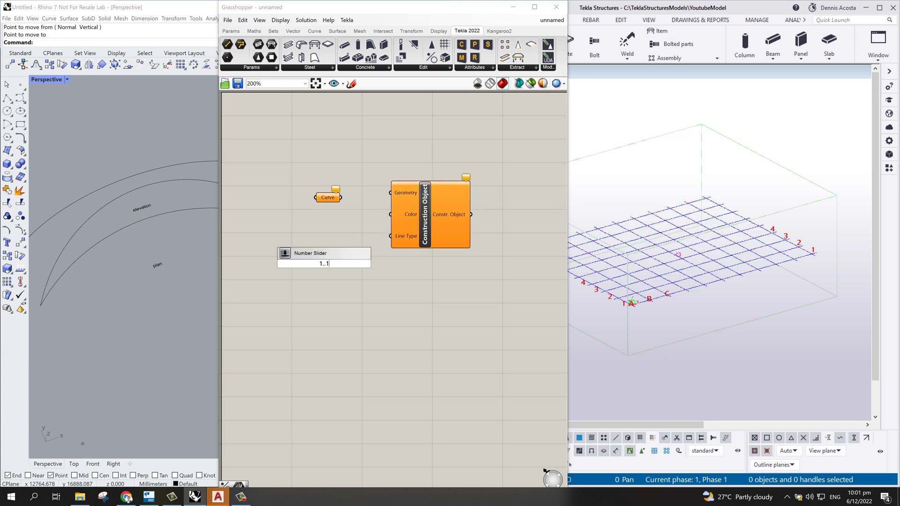
{"action": "type", "text": "..15"}
{"action": "key", "text": "Return"}
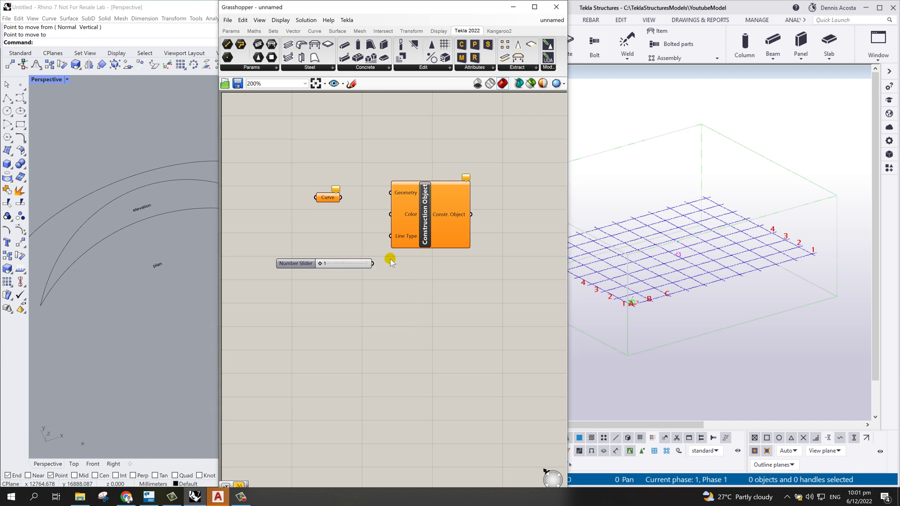
{"action": "left_click_drag", "start_coordinate": [372, 263], "coordinate": [390, 193]}
{"action": "left_click_drag", "start_coordinate": [327, 202], "coordinate": [331, 212]}
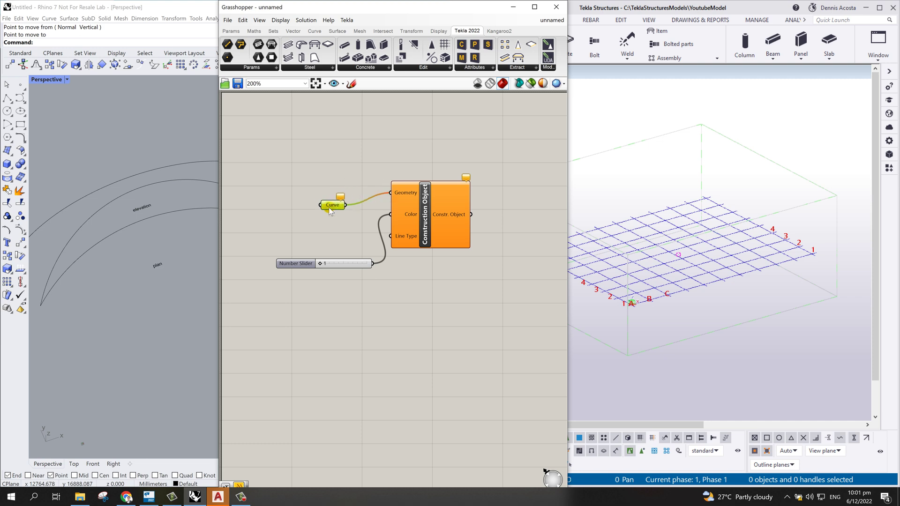
Step: Reference the elevation curve and the double-curved arch from Rhino as multiple curves in the Curve parameter
{"action": "right_click", "coordinate": [330, 210]}
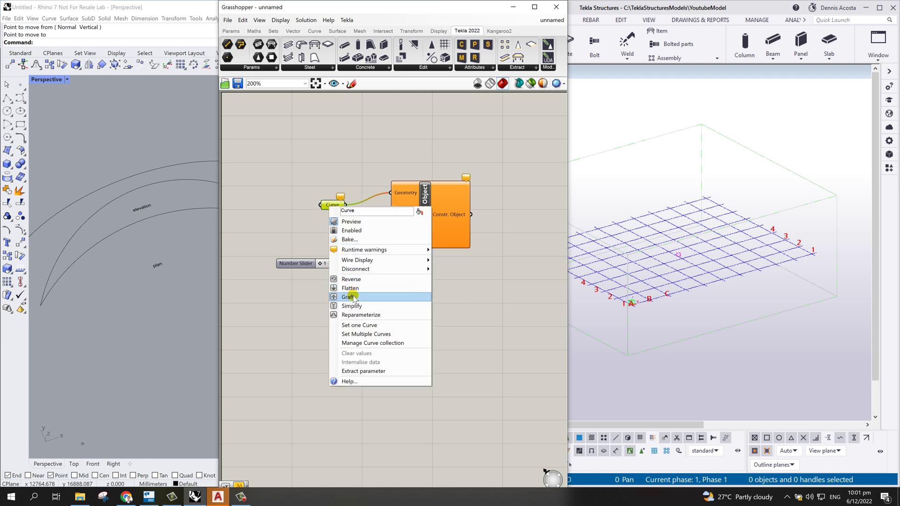
{"action": "left_click", "coordinate": [365, 334]}
{"action": "left_click_drag", "start_coordinate": [206, 136], "coordinate": [183, 195]}
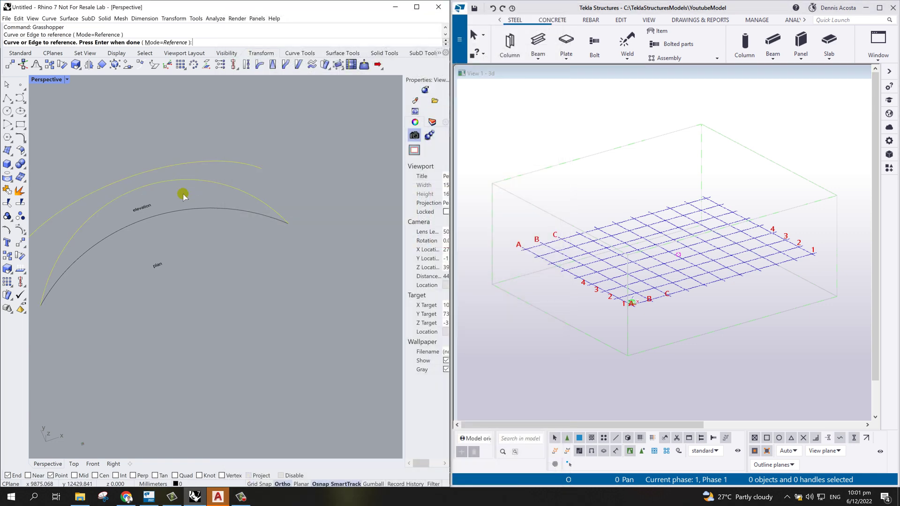
{"action": "key", "text": "Return"}
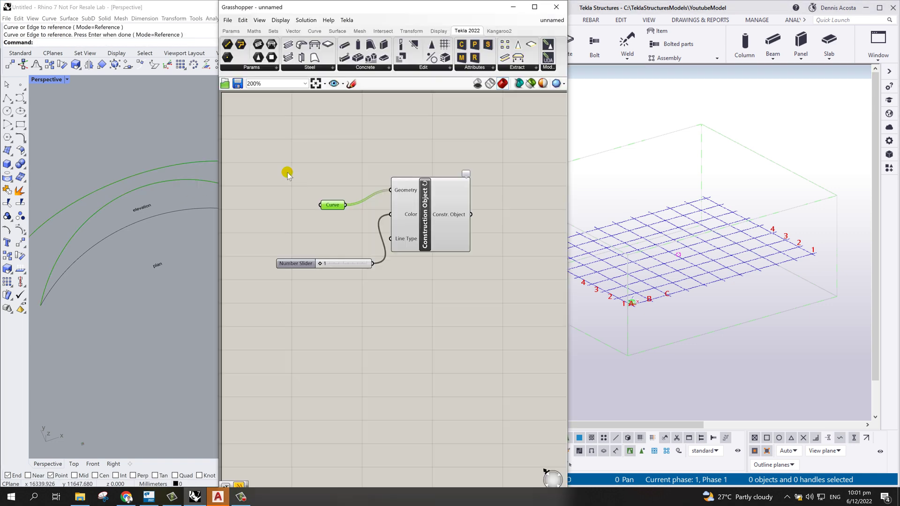
Step: Examine the transferred curves near the grid origin in the Tekla Structures 3D view
{"action": "scroll", "coordinate": [625, 270], "scroll_direction": "up", "scroll_amount": 3}
{"action": "scroll", "coordinate": [623, 276], "scroll_direction": "down", "scroll_amount": 3}
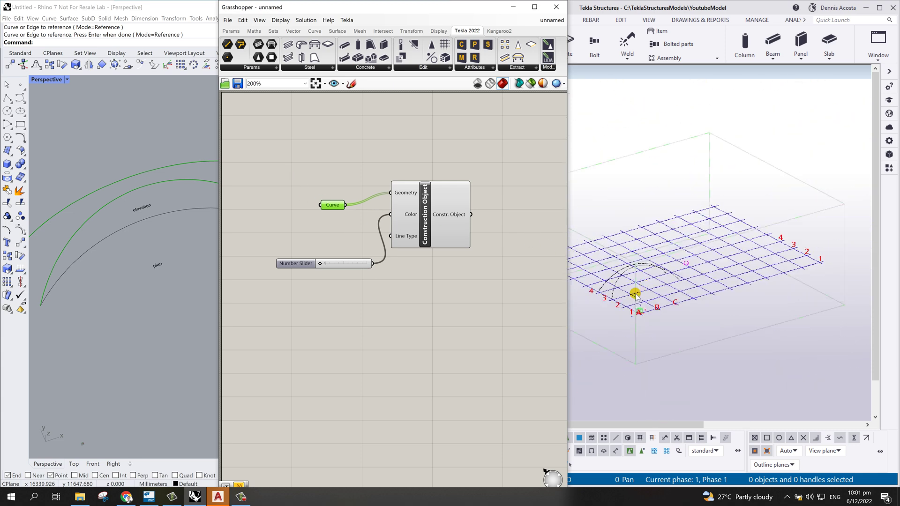
{"action": "scroll", "coordinate": [632, 290], "scroll_direction": "up", "scroll_amount": 5}
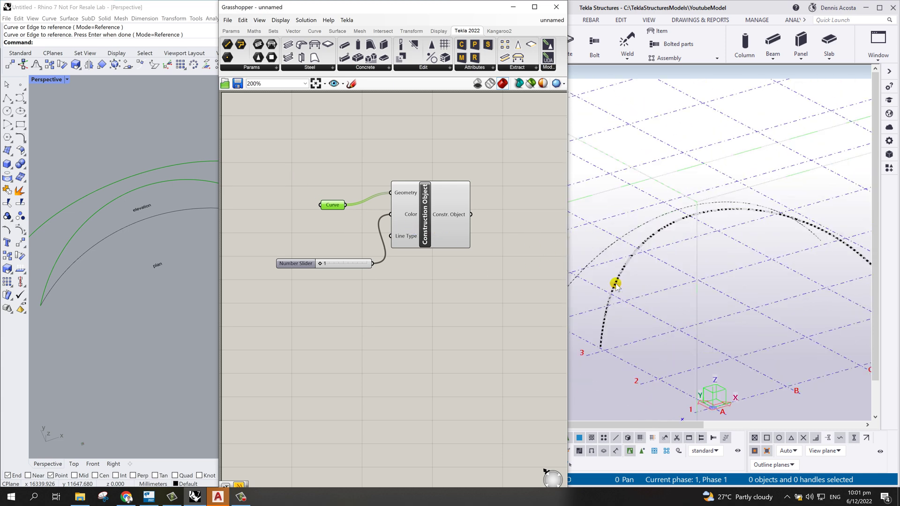
{"action": "left_click", "coordinate": [721, 271]}
{"action": "middle_click_drag", "start_coordinate": [749, 272], "coordinate": [677, 263]}
{"action": "scroll", "coordinate": [639, 262], "scroll_direction": "up", "scroll_amount": 2}
{"action": "scroll", "coordinate": [625, 258], "scroll_direction": "down", "scroll_amount": 4}
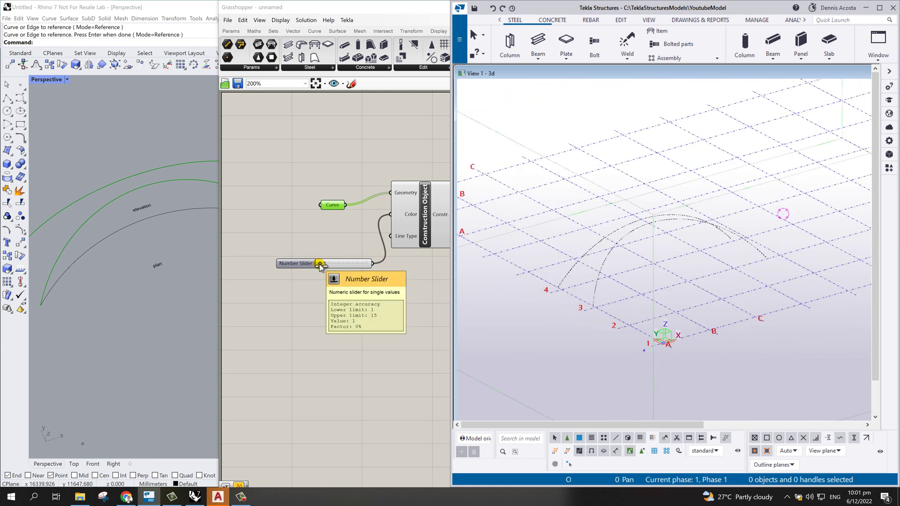
Step: Set the construction objects' color slider to 7, shift the Grasshopper window aside, and maximize Tekla Structures
{"action": "left_click_drag", "start_coordinate": [319, 265], "coordinate": [332, 265]}
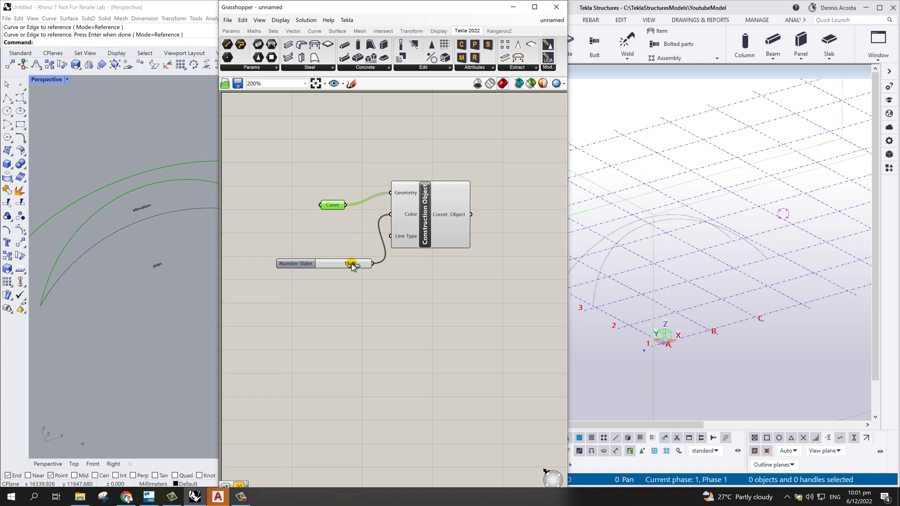
{"action": "left_click_drag", "start_coordinate": [343, 266], "coordinate": [340, 266]}
{"action": "left_click_drag", "start_coordinate": [467, 12], "coordinate": [424, 11]}
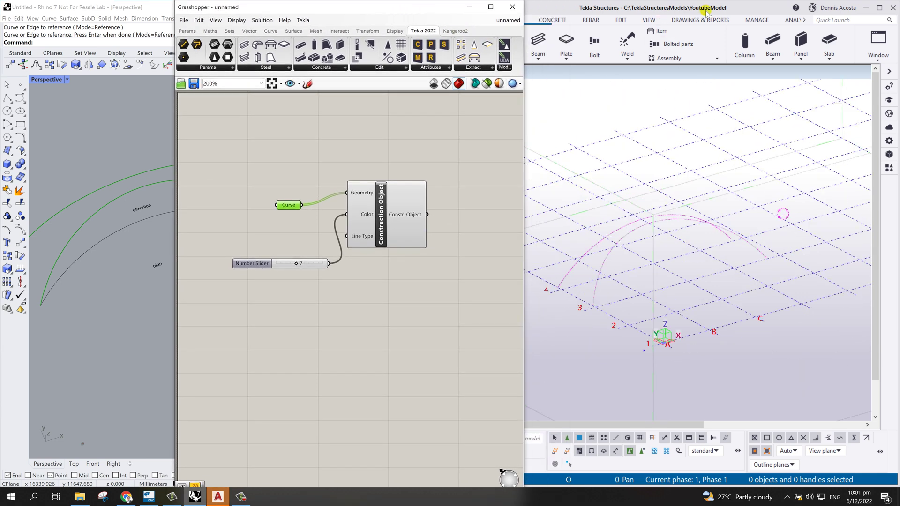
{"action": "left_click_drag", "start_coordinate": [710, 9], "coordinate": [652, 2]}
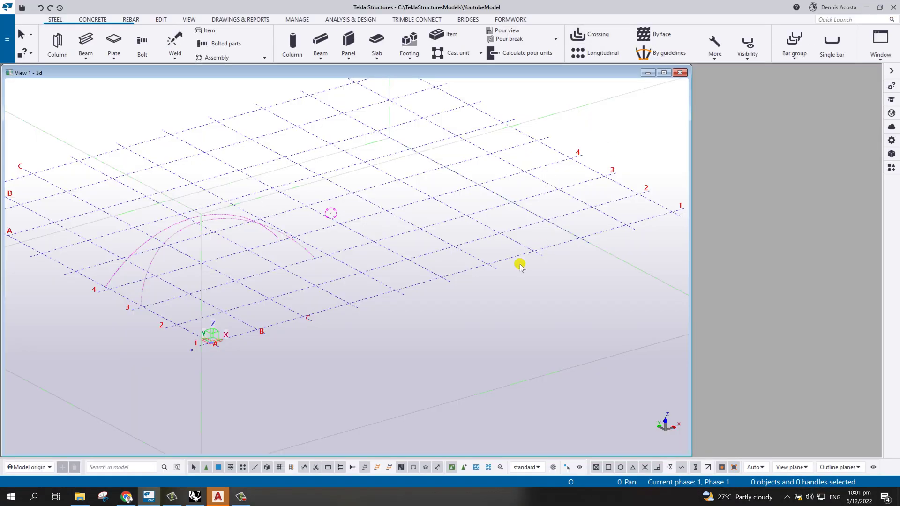
Step: Select the double-curved arch line and inspect its shape beside the elevation curve from the side and in 3D
{"action": "scroll", "coordinate": [237, 248], "scroll_direction": "up", "scroll_amount": 3}
{"action": "middle_click_drag", "start_coordinate": [245, 272], "coordinate": [415, 272]}
{"action": "middle_click_drag", "start_coordinate": [434, 314], "coordinate": [537, 271], "text": "ctrl"}
{"action": "scroll", "coordinate": [484, 209], "scroll_direction": "up", "scroll_amount": 5}
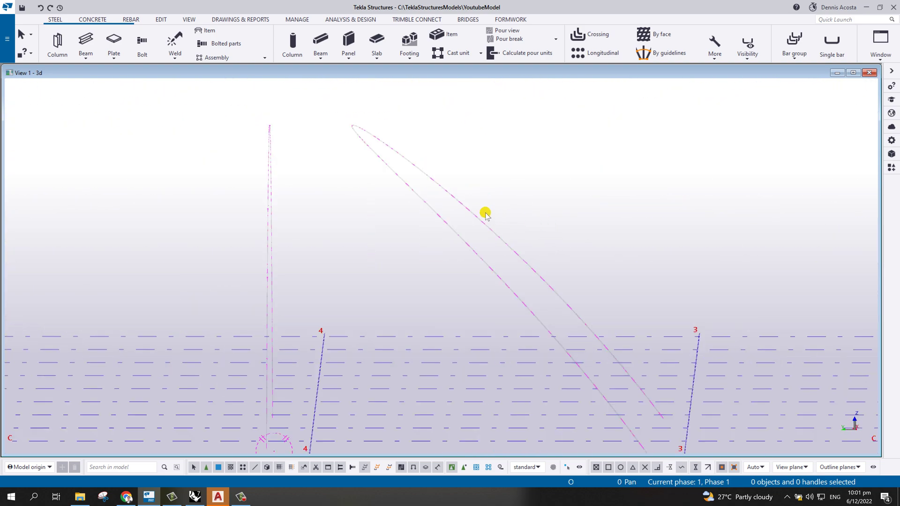
{"action": "left_click", "coordinate": [468, 209]}
{"action": "scroll", "coordinate": [497, 269], "scroll_direction": "down", "scroll_amount": 2}
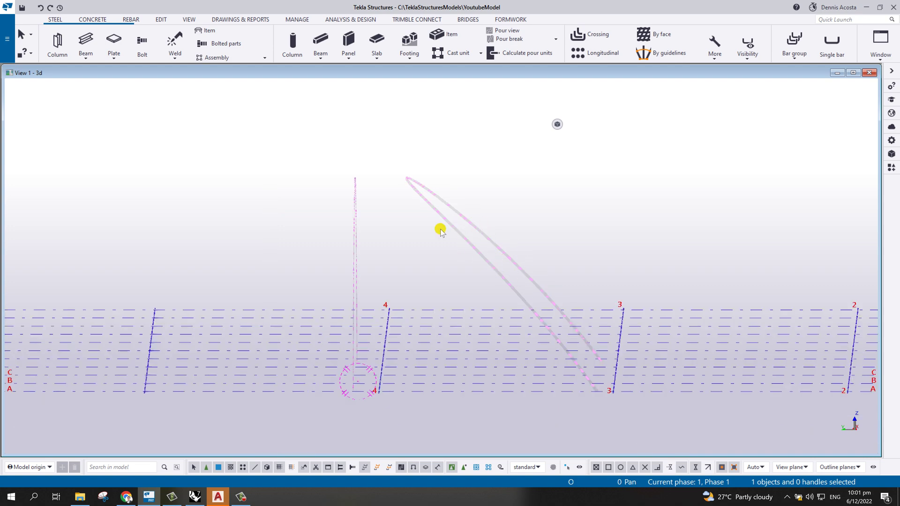
{"action": "middle_click_drag", "start_coordinate": [478, 261], "coordinate": [423, 318], "text": "ctrl"}
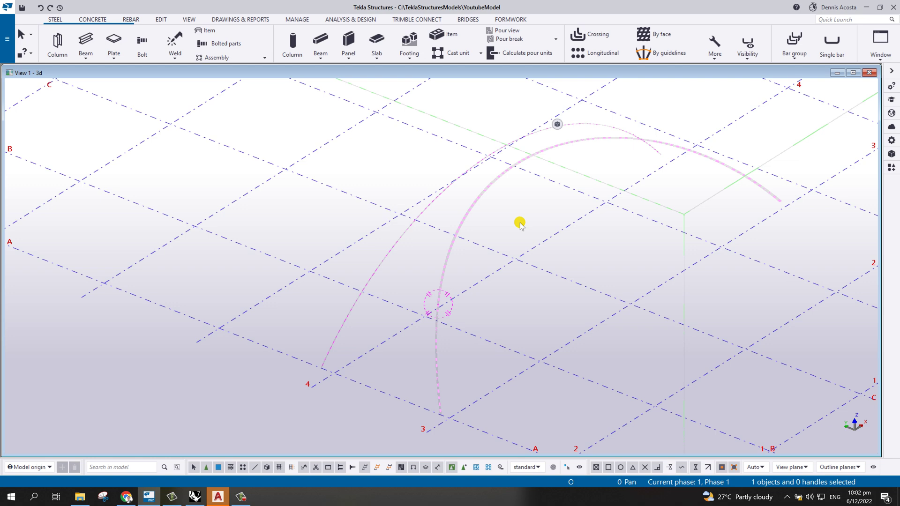
{"action": "scroll", "coordinate": [523, 281], "scroll_direction": "down", "scroll_amount": 3}
{"action": "scroll", "coordinate": [533, 283], "scroll_direction": "up", "scroll_amount": 6}
{"action": "scroll", "coordinate": [520, 328], "scroll_direction": "down", "scroll_amount": 4}
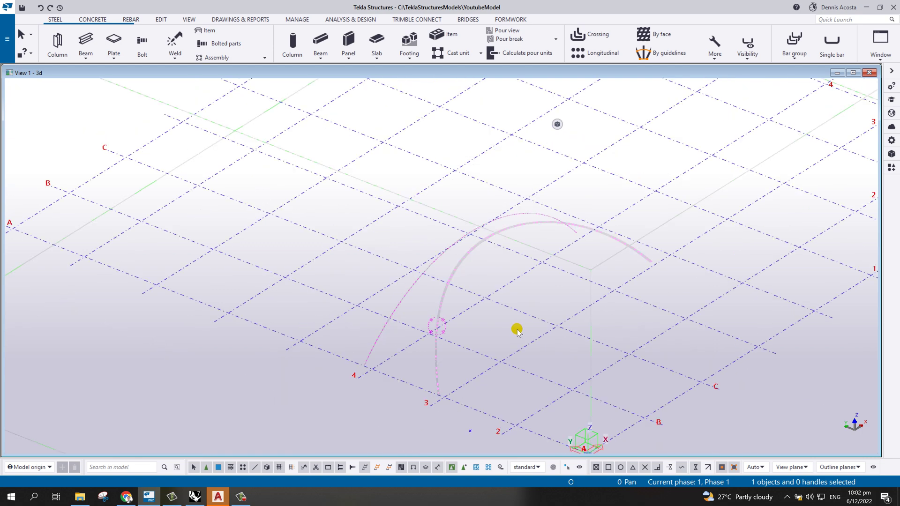
{"action": "middle_click_drag", "start_coordinate": [460, 312], "coordinate": [483, 305]}
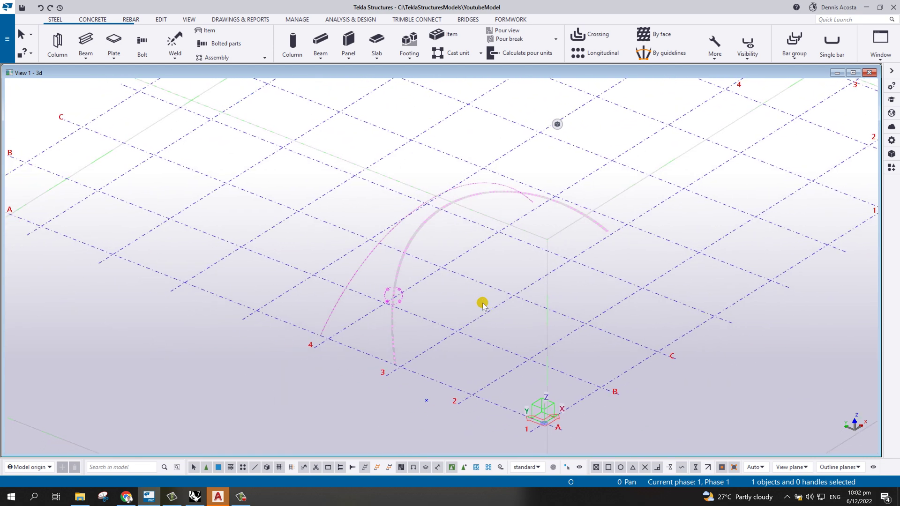
{"action": "scroll", "coordinate": [466, 297], "scroll_direction": "up", "scroll_amount": 2}
{"action": "middle_click_drag", "start_coordinate": [477, 298], "coordinate": [482, 299]}
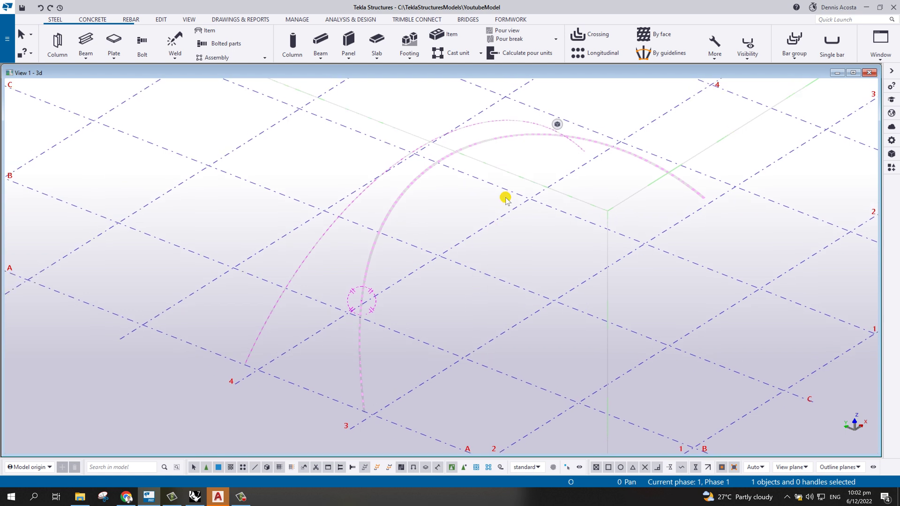
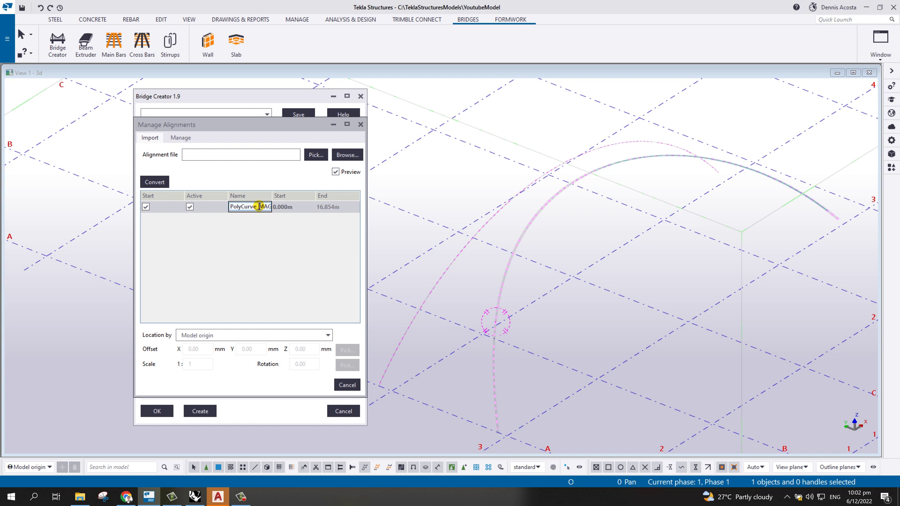
Step: Rename the picked polycurve alignment as curve_CL and convert it into a model alignment
{"action": "double_click", "coordinate": [259, 206]}
{"action": "type", "text": "curve_CL"}
{"action": "left_click", "coordinate": [284, 209]}
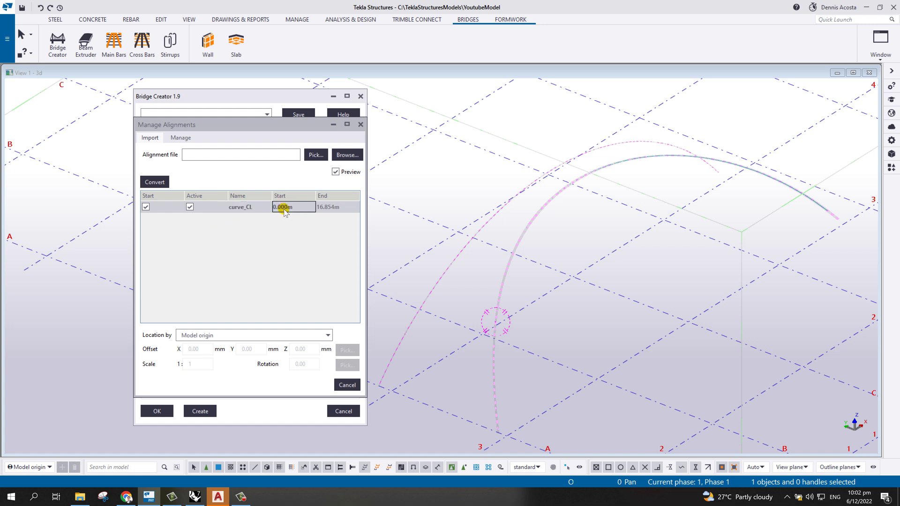
{"action": "left_click", "coordinate": [158, 182]}
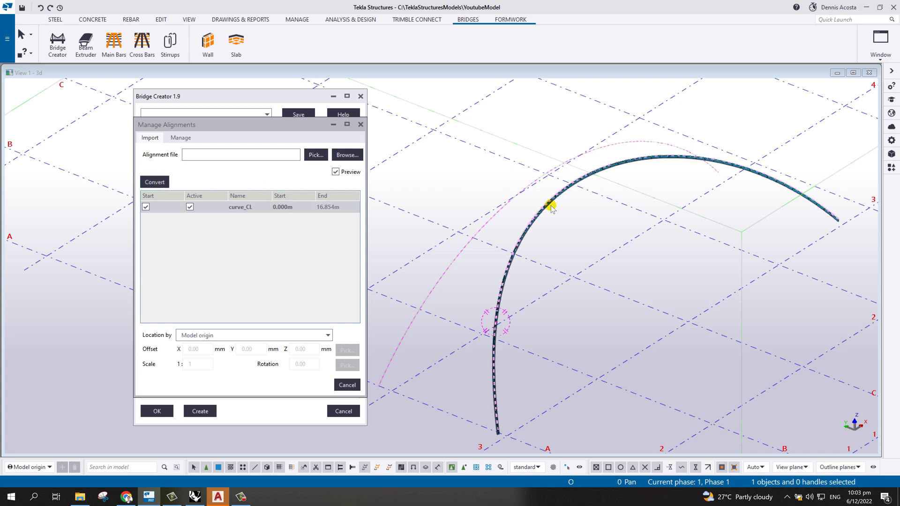
{"action": "scroll", "coordinate": [538, 232], "scroll_direction": "up", "scroll_amount": 3}
{"action": "scroll", "coordinate": [458, 291], "scroll_direction": "down", "scroll_amount": 3}
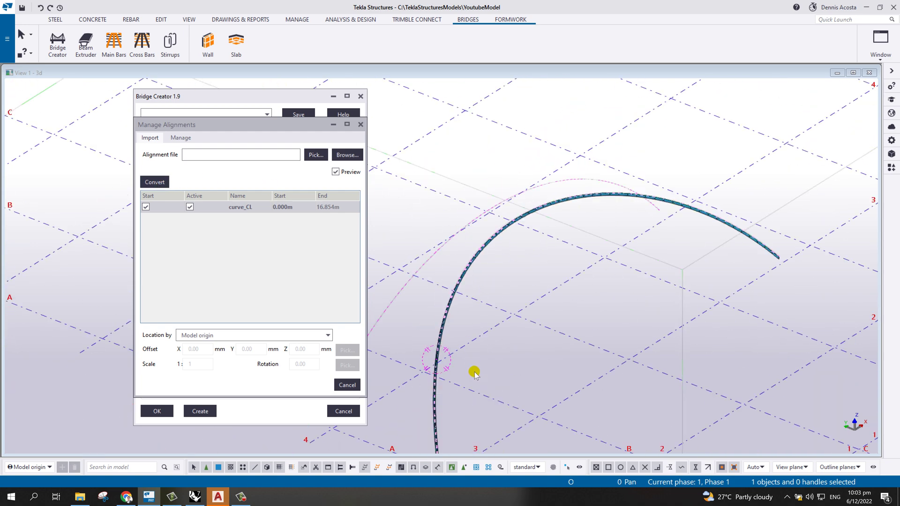
Step: Retrieve all model alignments, draw the chainage along the curve_CL alignment, and close Manage Alignments
{"action": "left_click", "coordinate": [175, 139]}
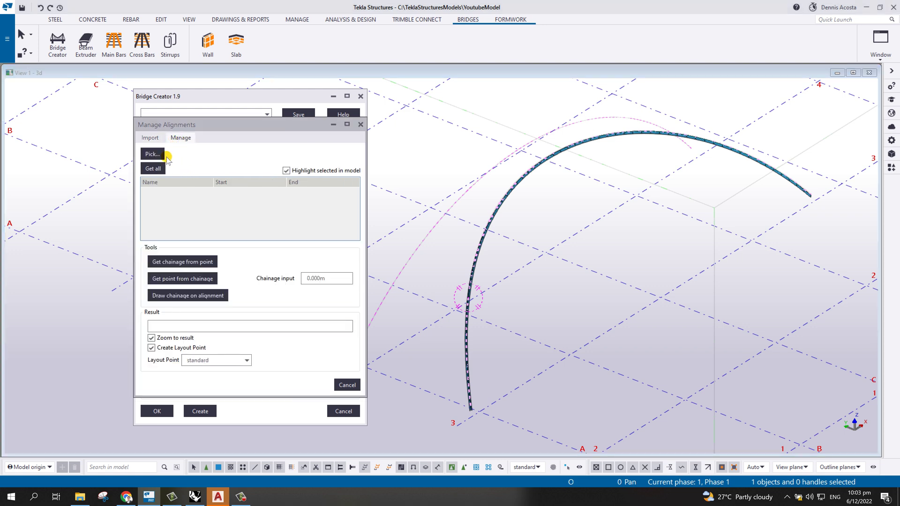
{"action": "left_click", "coordinate": [153, 168]}
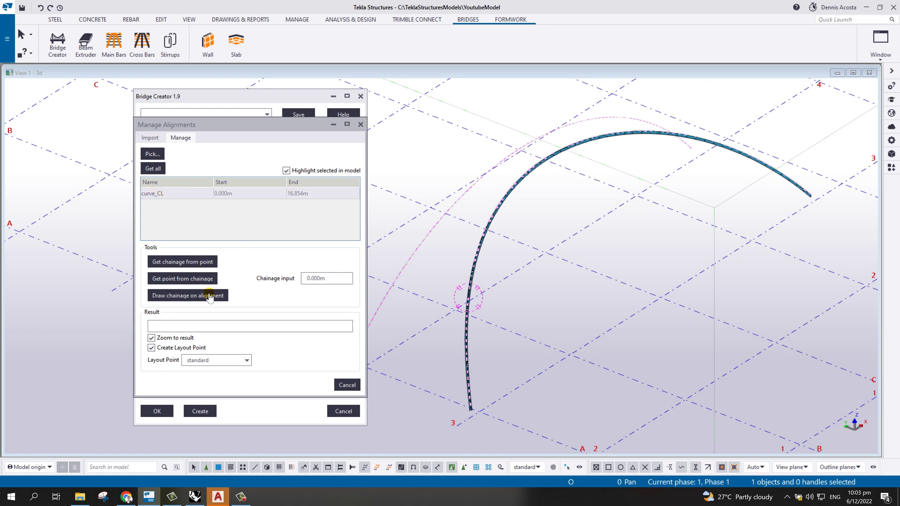
{"action": "left_click", "coordinate": [191, 297]}
{"action": "left_click", "coordinate": [193, 296]}
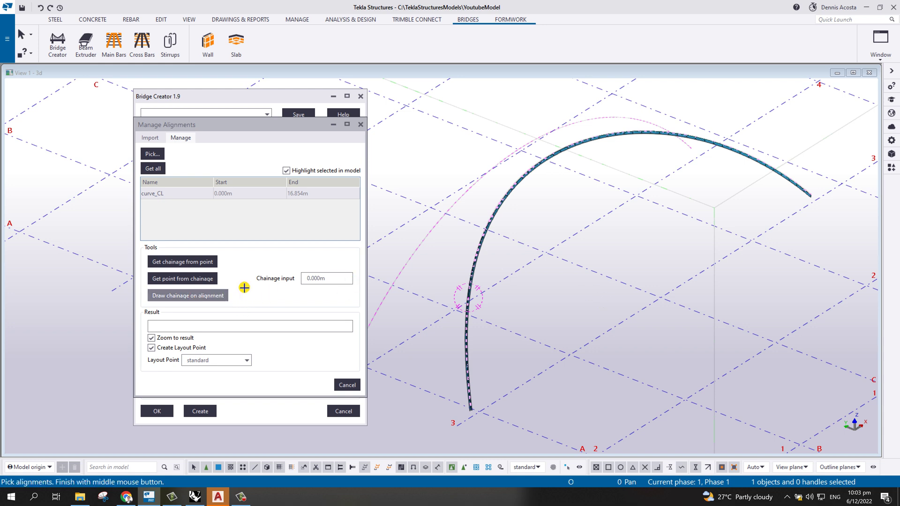
{"action": "scroll", "coordinate": [449, 312], "scroll_direction": "up", "scroll_amount": 5}
{"action": "left_click", "coordinate": [548, 284]}
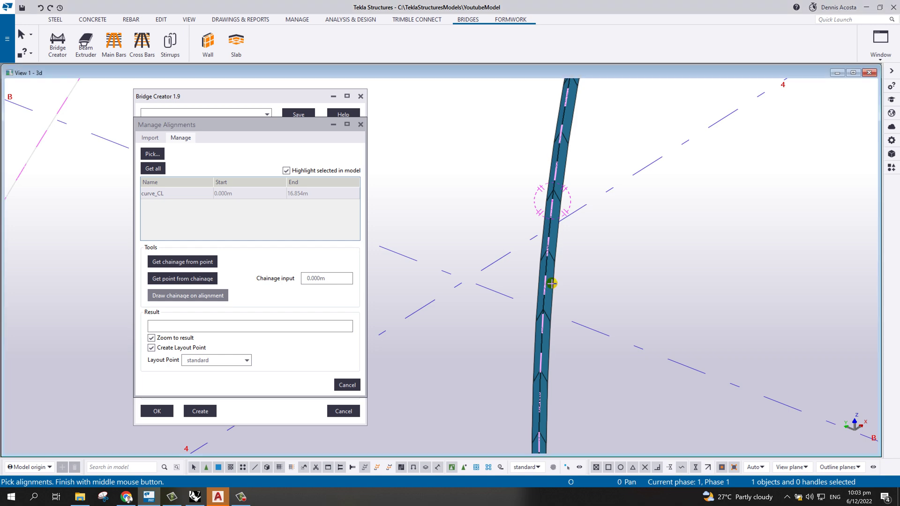
{"action": "middle_click", "coordinate": [588, 263]}
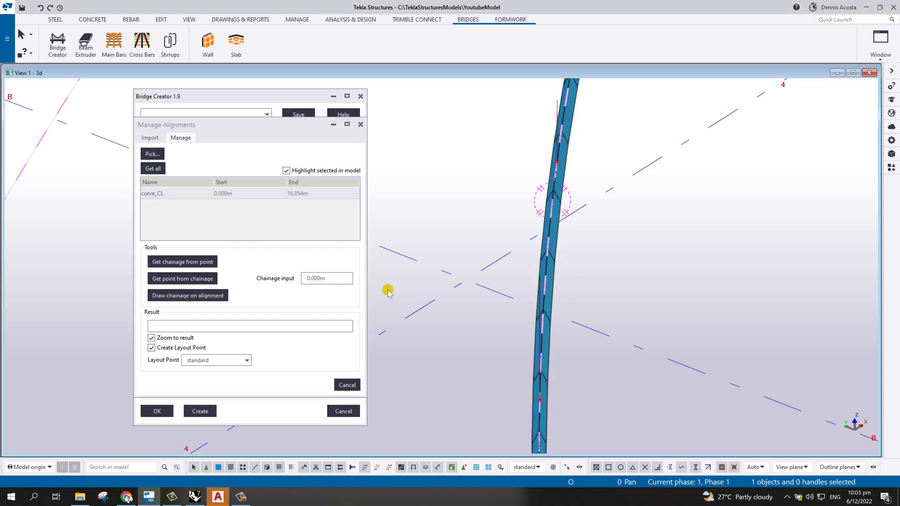
{"action": "scroll", "coordinate": [544, 282], "scroll_direction": "down", "scroll_amount": 10}
{"action": "scroll", "coordinate": [544, 281], "scroll_direction": "up", "scroll_amount": 5}
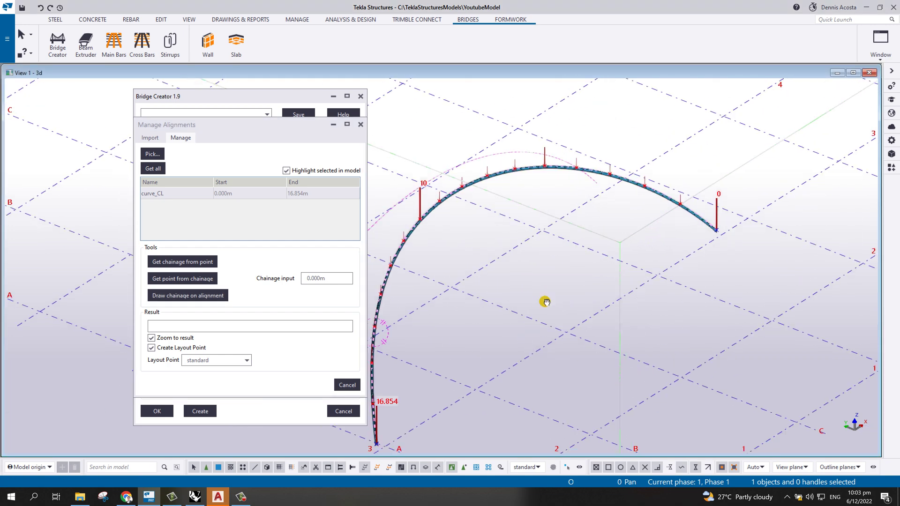
{"action": "scroll", "coordinate": [483, 353], "scroll_direction": "up", "scroll_amount": 4}
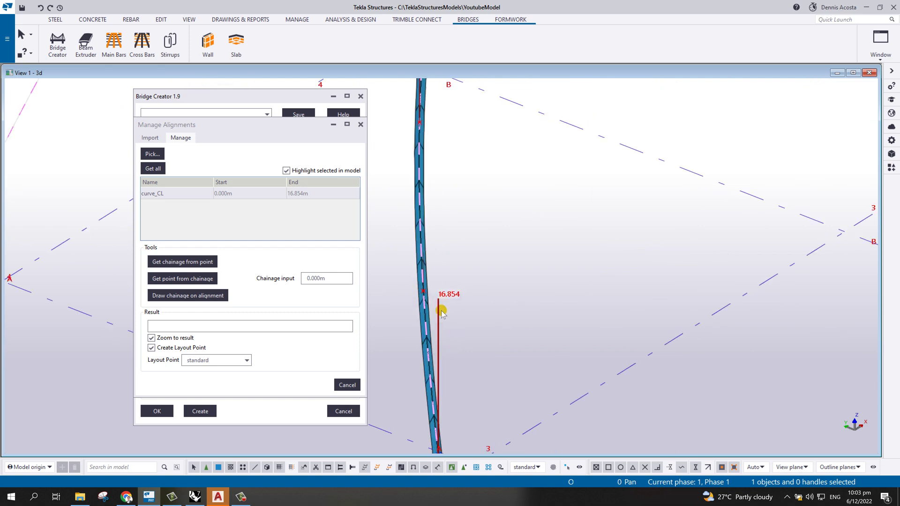
{"action": "scroll", "coordinate": [443, 319], "scroll_direction": "down", "scroll_amount": 4}
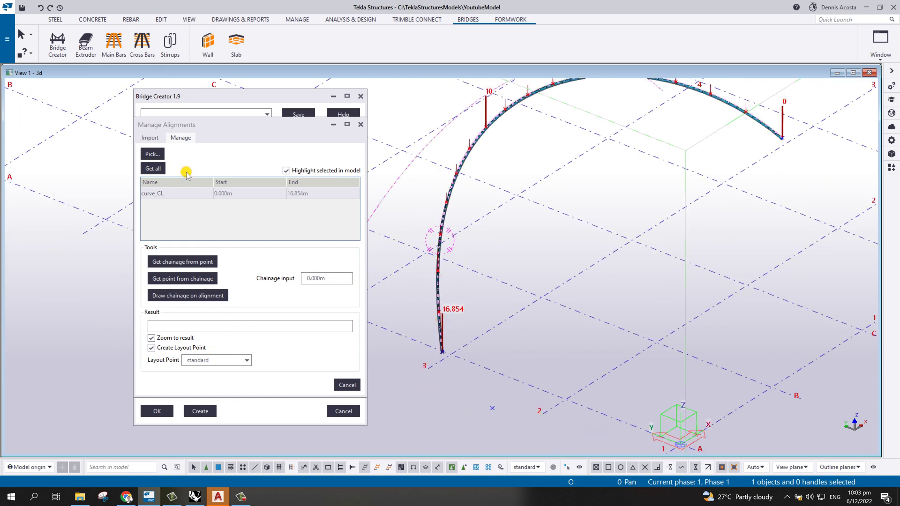
{"action": "left_click", "coordinate": [346, 386]}
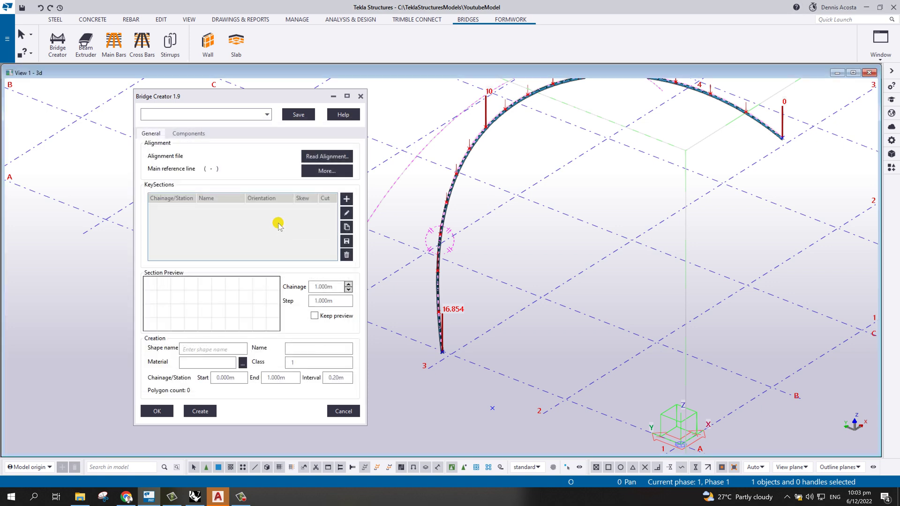
Step: Read the curve_CL alignment into Bridge Creator by picking it in the model, and locate it by Model origin
{"action": "left_click", "coordinate": [322, 156]}
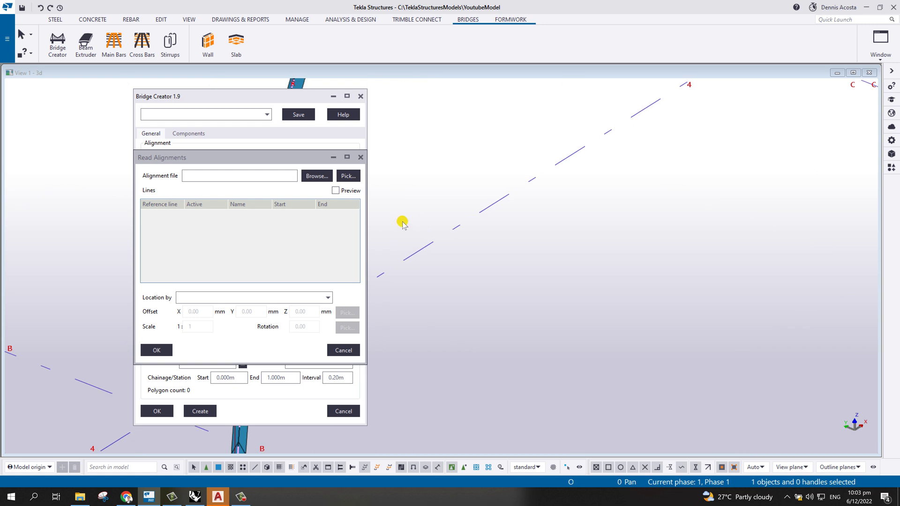
{"action": "scroll", "coordinate": [667, 215], "scroll_direction": "up", "scroll_amount": 3}
{"action": "left_click", "coordinate": [347, 176]}
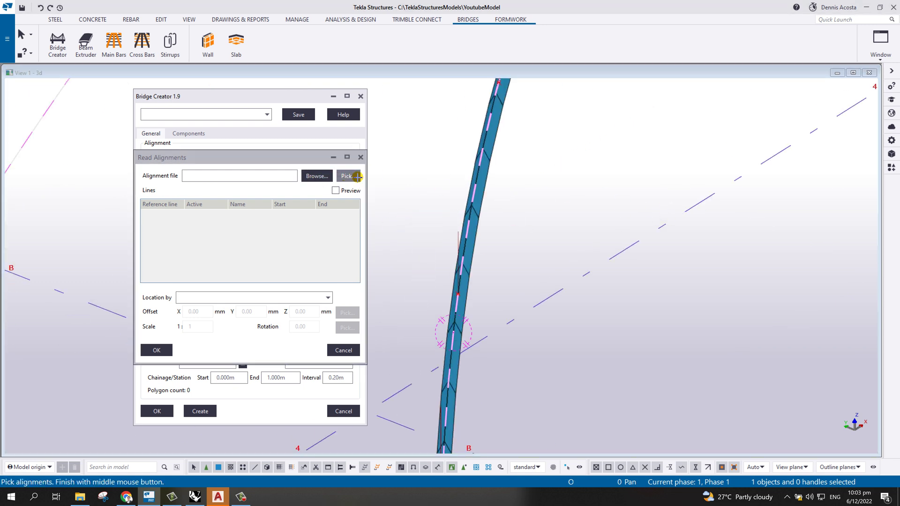
{"action": "scroll", "coordinate": [478, 197], "scroll_direction": "up", "scroll_amount": 2}
{"action": "left_click", "coordinate": [438, 217]}
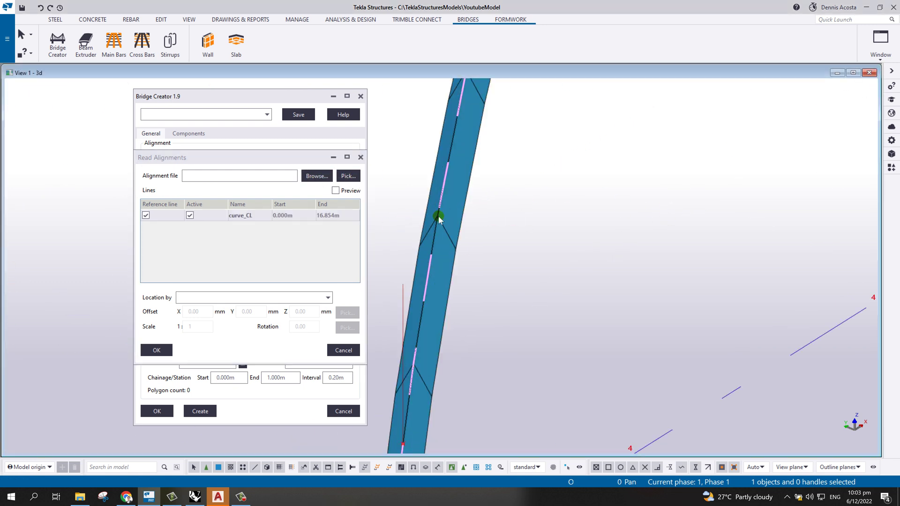
{"action": "left_click", "coordinate": [184, 297]}
{"action": "left_click", "coordinate": [192, 309]}
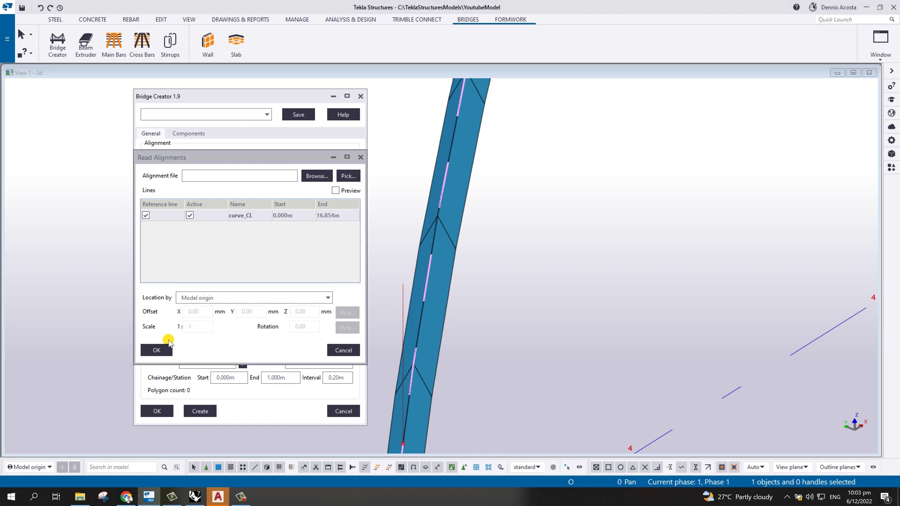
{"action": "left_click", "coordinate": [165, 350]}
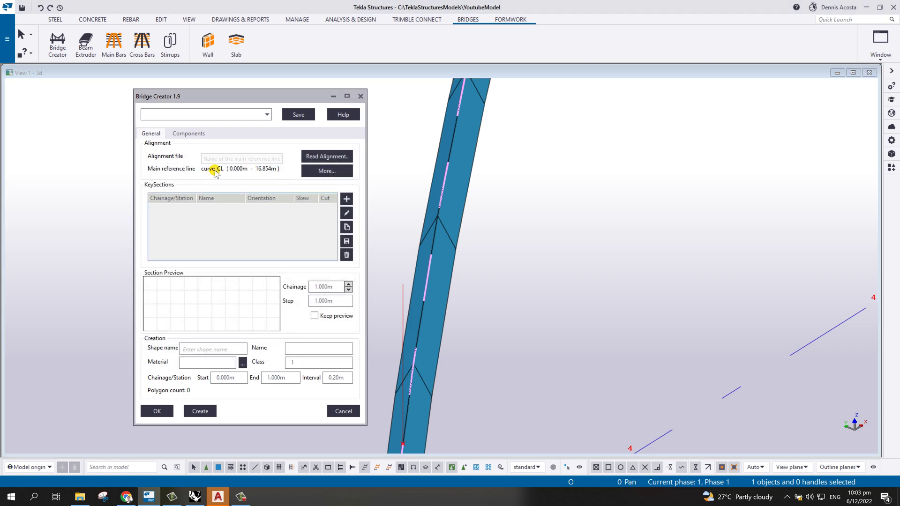
Step: Add the Sample cross-section from the library as a key section, with its alignment proxy linked to curve_CL
{"action": "scroll", "coordinate": [469, 232], "scroll_direction": "down", "scroll_amount": 6}
{"action": "middle_click_drag", "start_coordinate": [470, 255], "coordinate": [458, 251]}
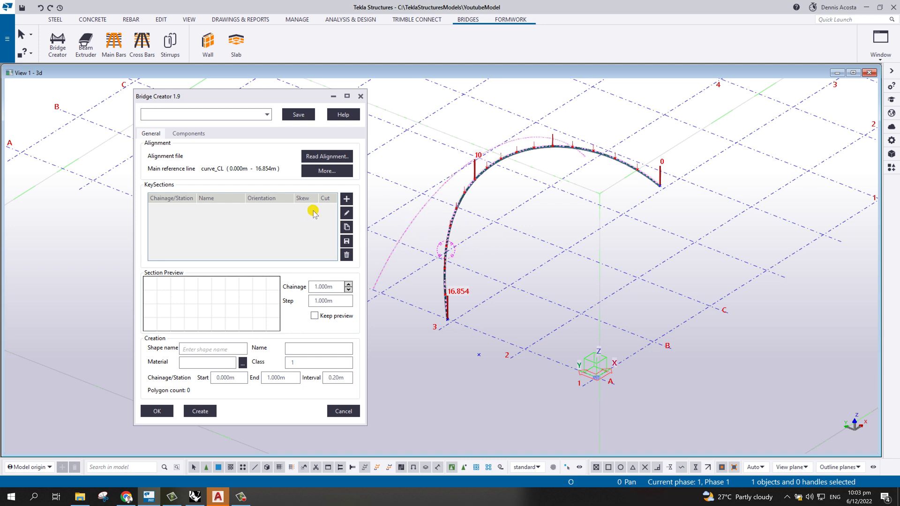
{"action": "left_click", "coordinate": [347, 199]}
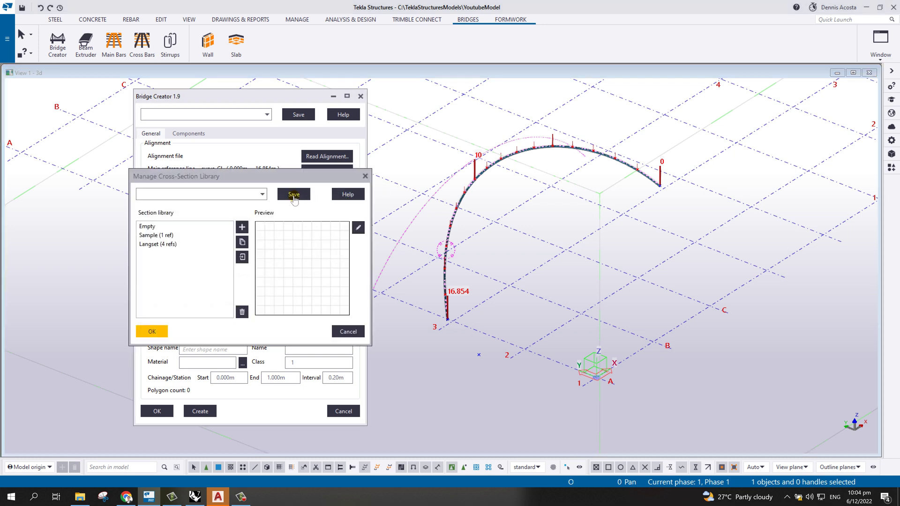
{"action": "left_click", "coordinate": [149, 227]}
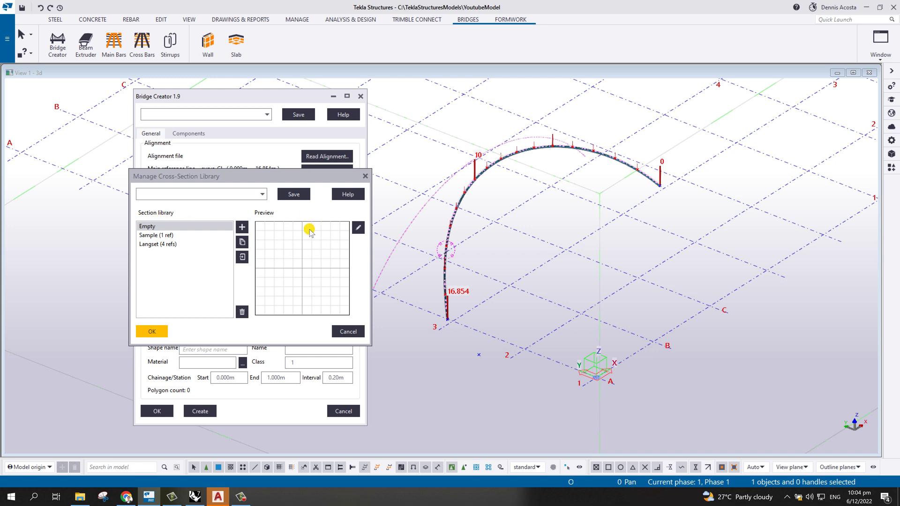
{"action": "left_click", "coordinate": [159, 236]}
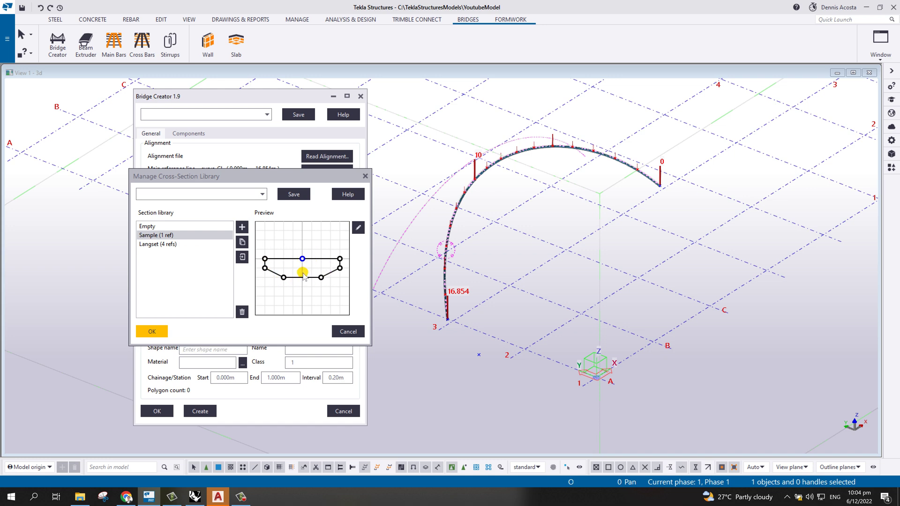
{"action": "left_click", "coordinate": [358, 230]}
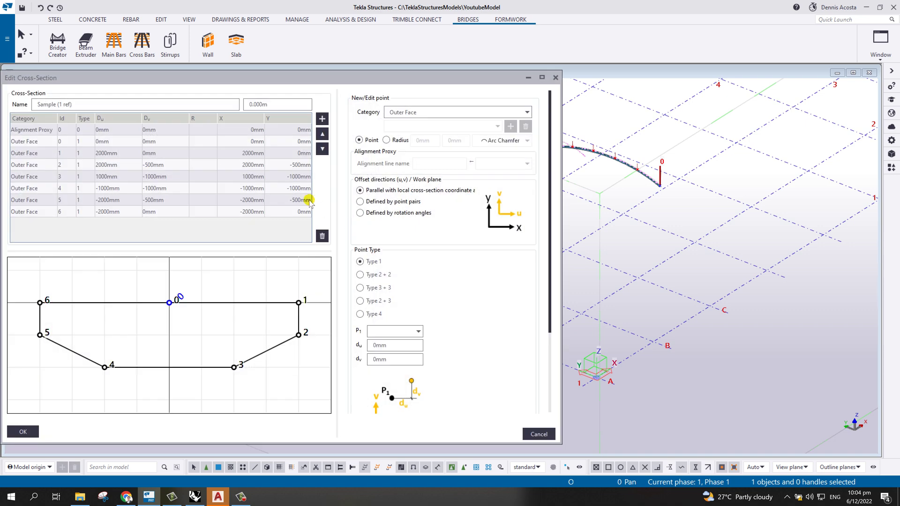
{"action": "left_click", "coordinate": [38, 131]}
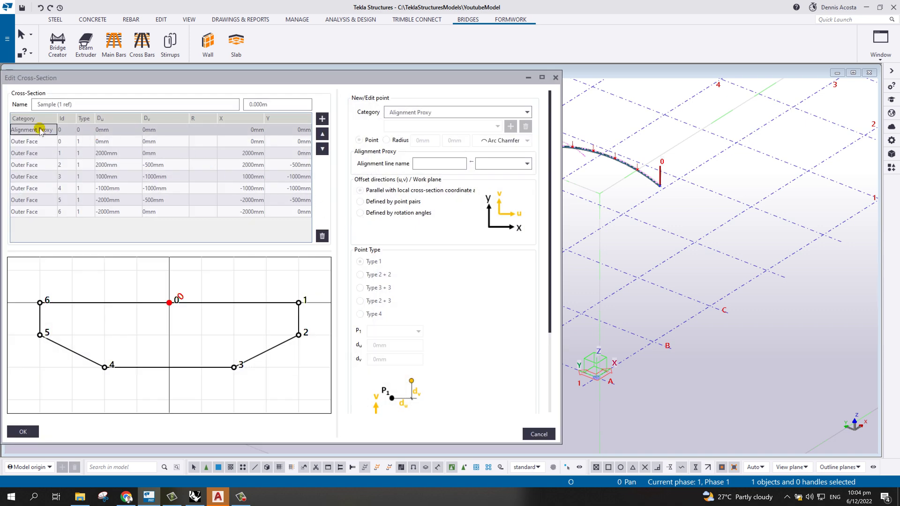
{"action": "left_click", "coordinate": [503, 164]}
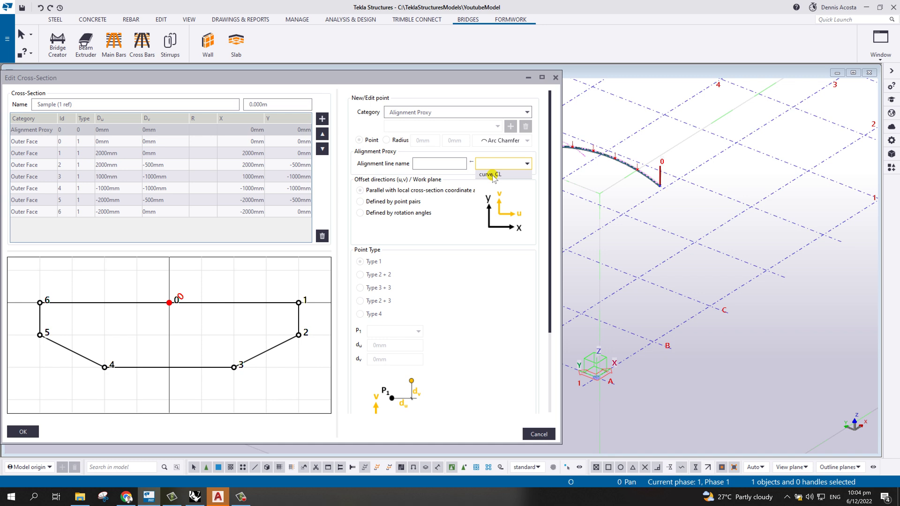
{"action": "left_click", "coordinate": [489, 175]}
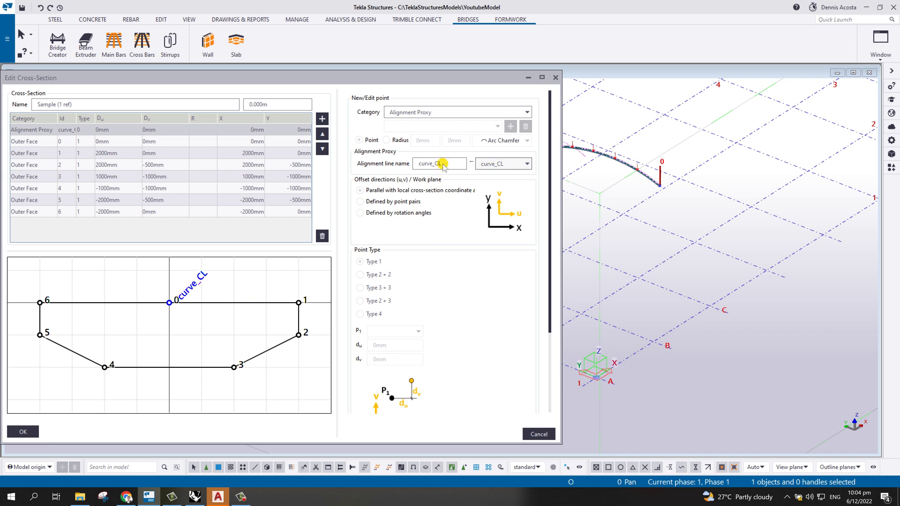
{"action": "left_click", "coordinate": [23, 432]}
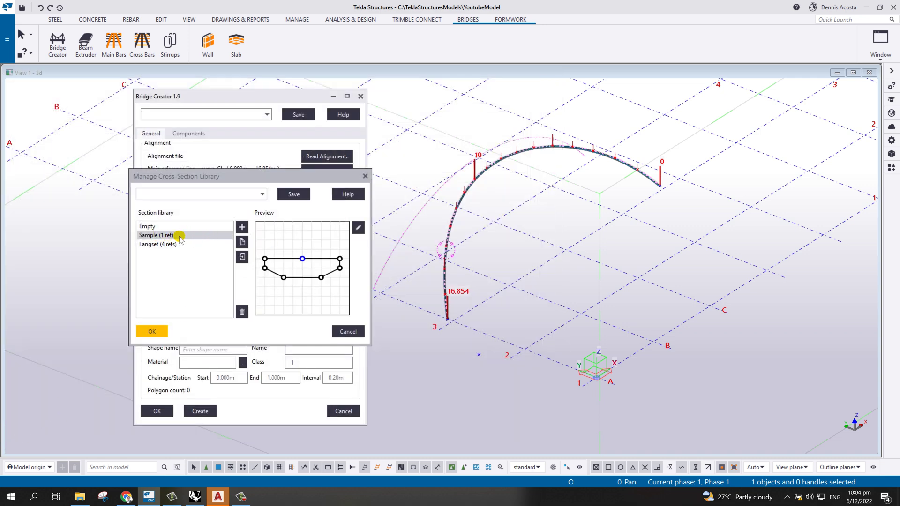
{"action": "left_click", "coordinate": [157, 332]}
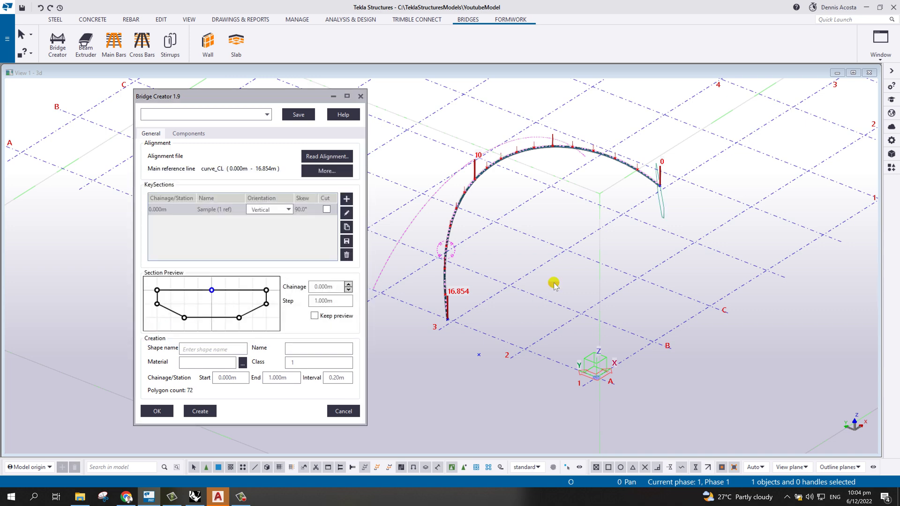
Step: Set the creation shape name to sect1, material to C40, name to test, class to 2 and end chainage to 0 m
{"action": "scroll", "coordinate": [670, 187], "scroll_direction": "up", "scroll_amount": 3}
{"action": "scroll", "coordinate": [576, 201], "scroll_direction": "down", "scroll_amount": 5}
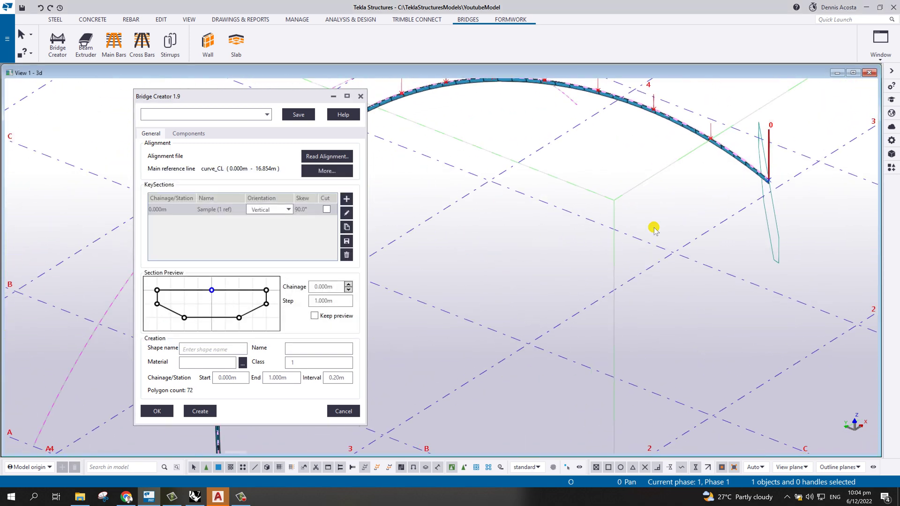
{"action": "middle_click_drag", "start_coordinate": [657, 227], "coordinate": [653, 313]}
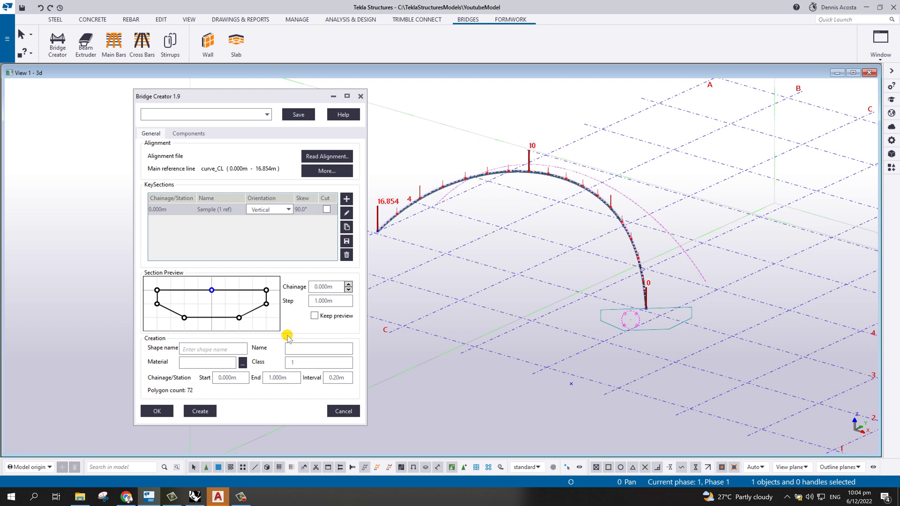
{"action": "left_click", "coordinate": [226, 348]}
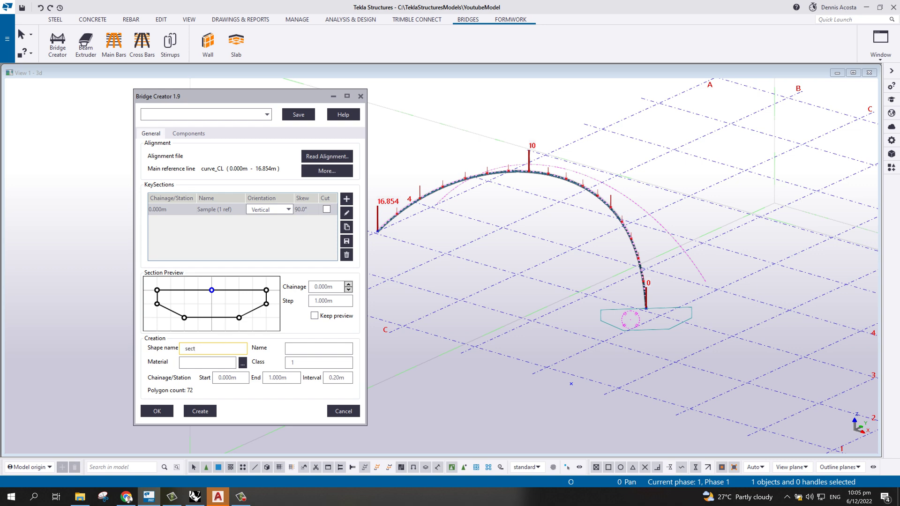
{"action": "left_click", "coordinate": [224, 364]}
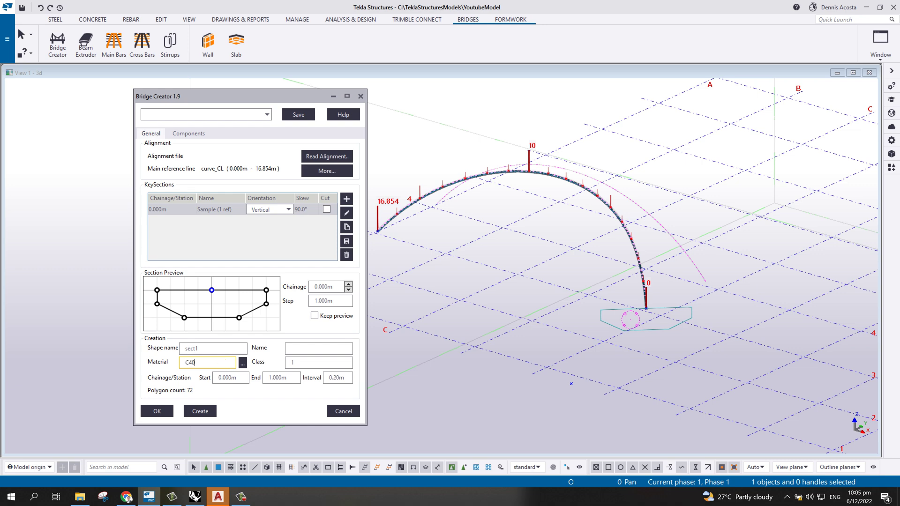
{"action": "left_click", "coordinate": [297, 347]}
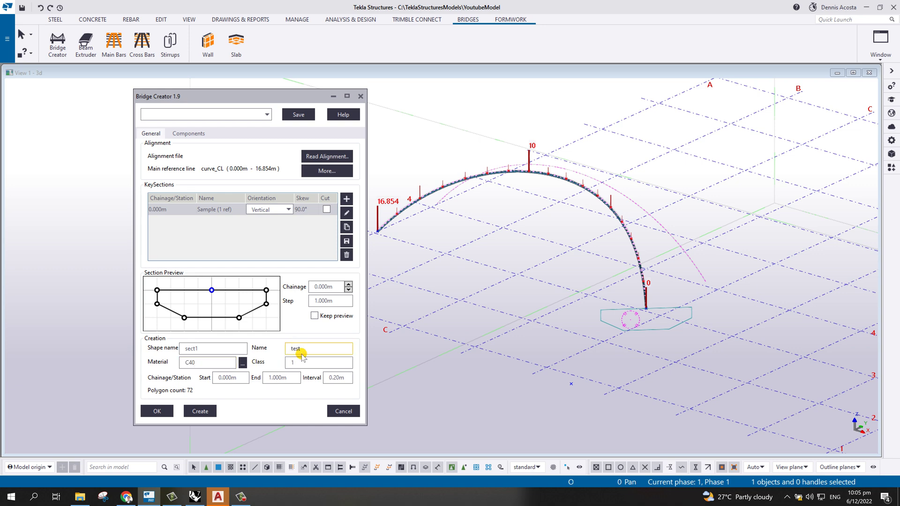
{"action": "key", "text": "Tab"}
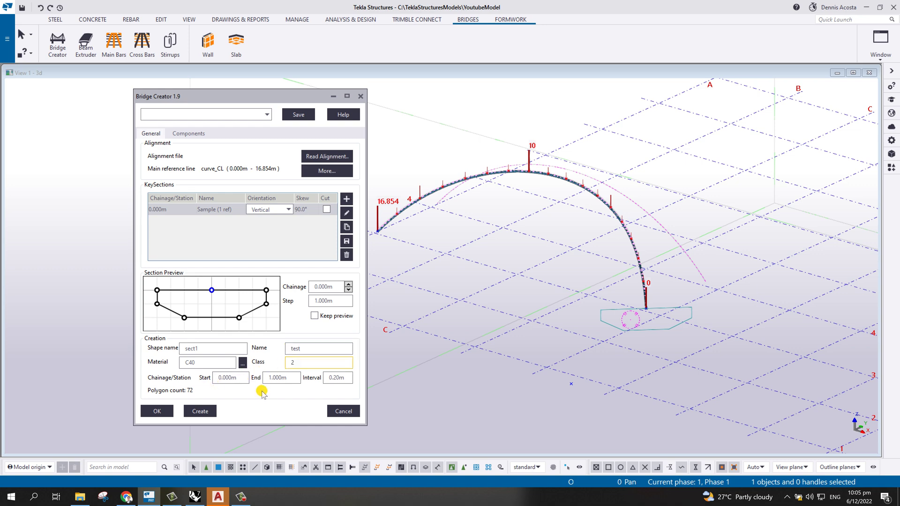
{"action": "left_click", "coordinate": [242, 378]}
{"action": "key", "text": "Tab"}
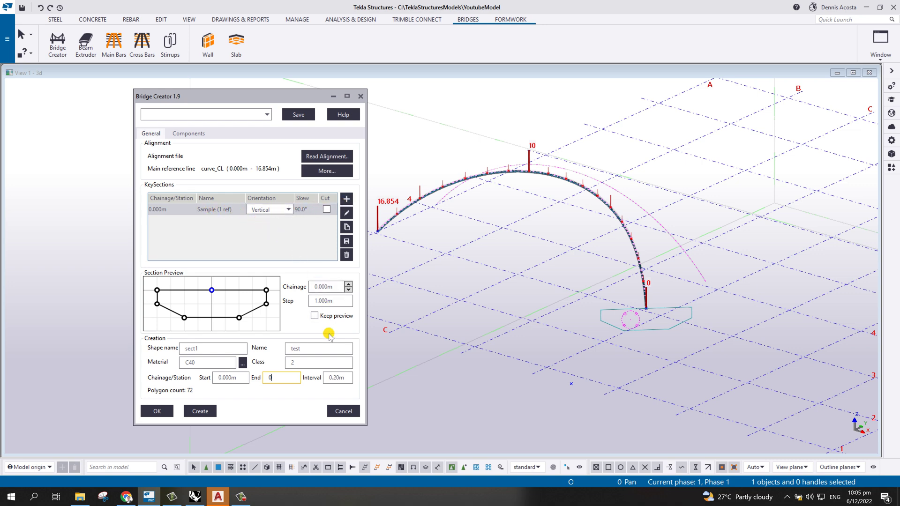
{"action": "left_click", "coordinate": [347, 213]}
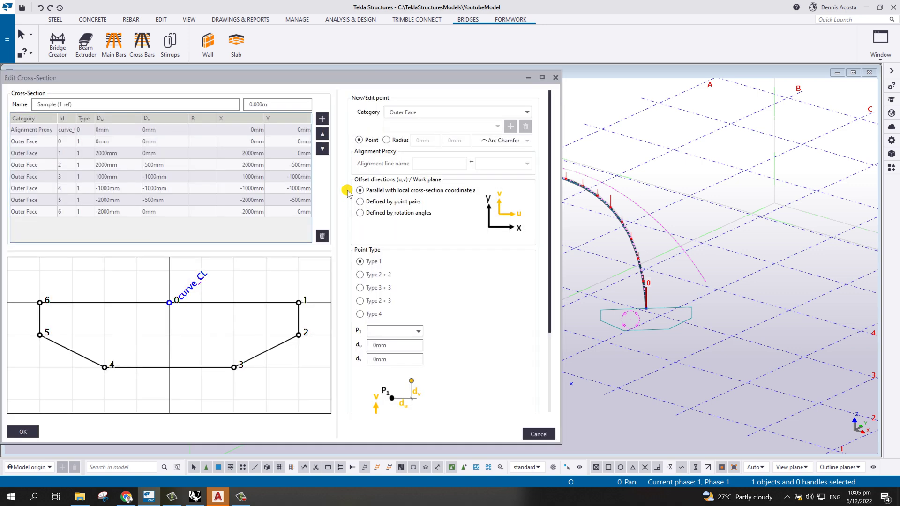
{"action": "left_click", "coordinate": [556, 77]}
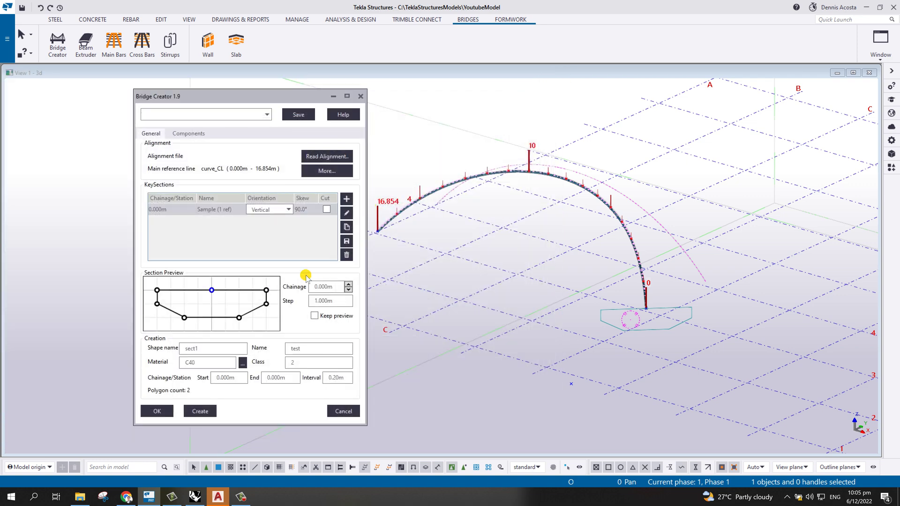
{"action": "left_click", "coordinate": [190, 135]}
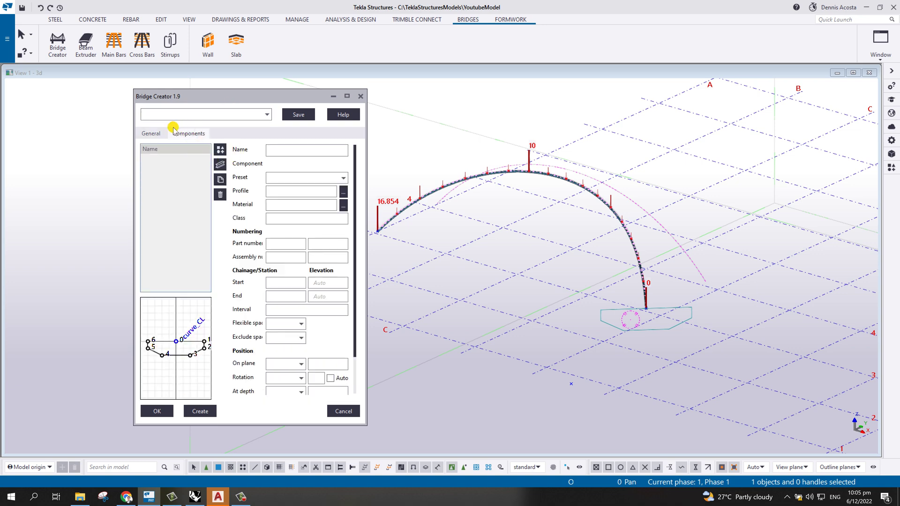
{"action": "left_click", "coordinate": [151, 134]}
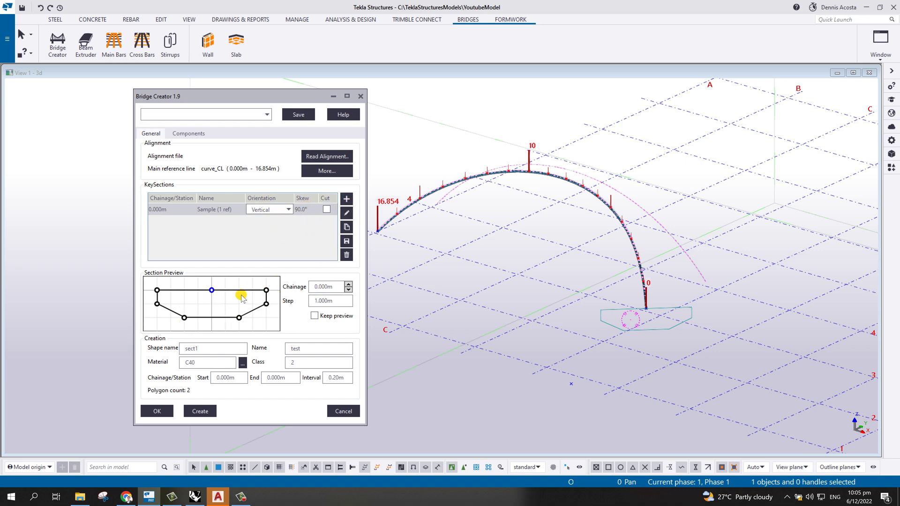
Step: Add a beam with the W310X97 profile to the bridge components and open its settings
{"action": "left_click", "coordinate": [188, 134]}
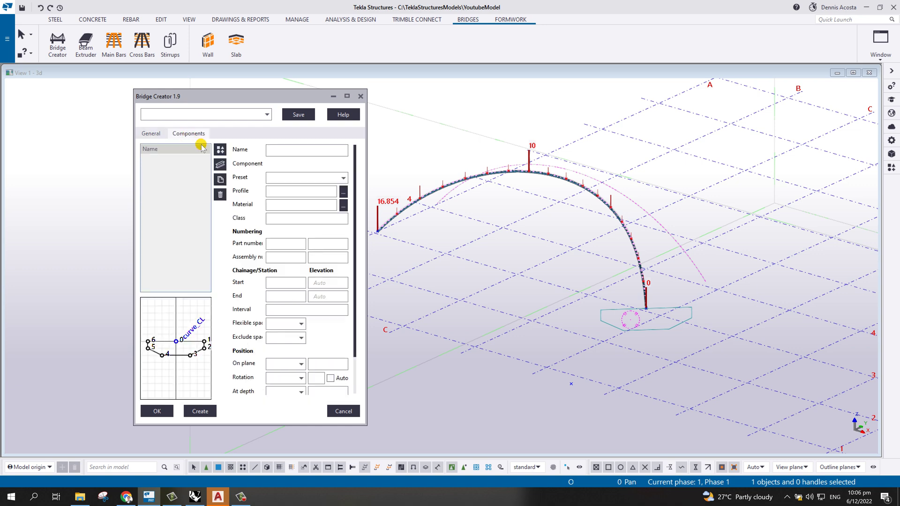
{"action": "left_click", "coordinate": [222, 166]}
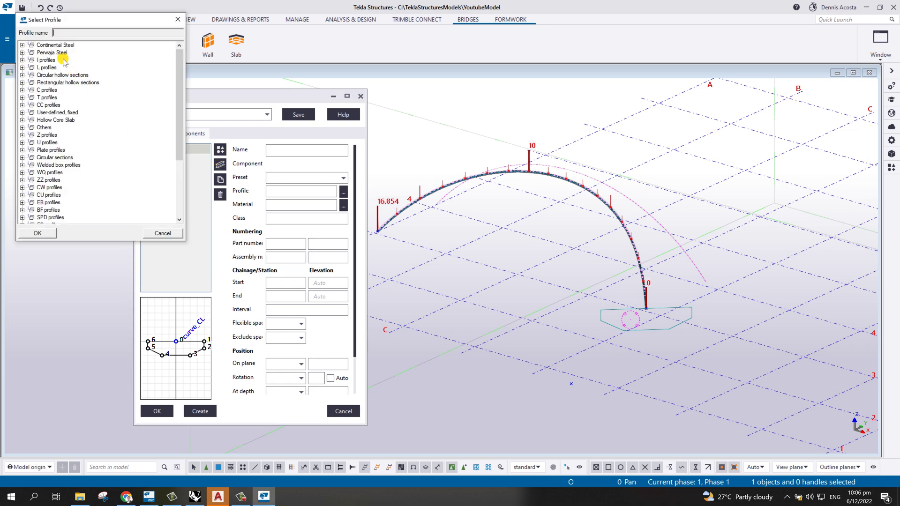
{"action": "left_click", "coordinate": [22, 60]}
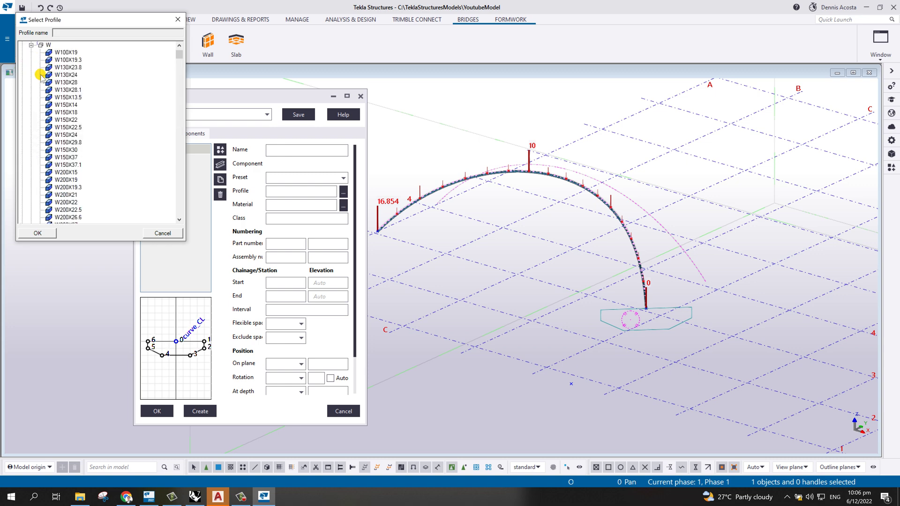
{"action": "scroll", "coordinate": [80, 192], "scroll_direction": "down", "scroll_amount": 20}
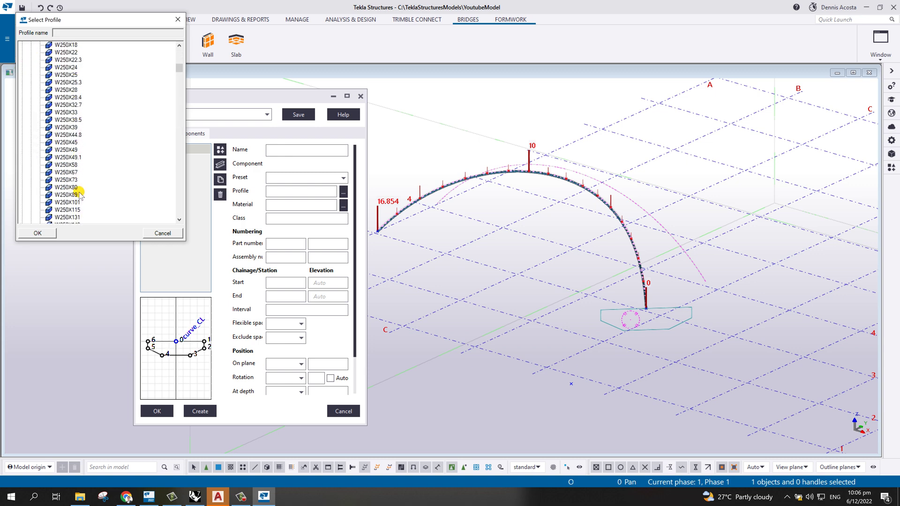
{"action": "scroll", "coordinate": [79, 192], "scroll_direction": "down", "scroll_amount": 1}
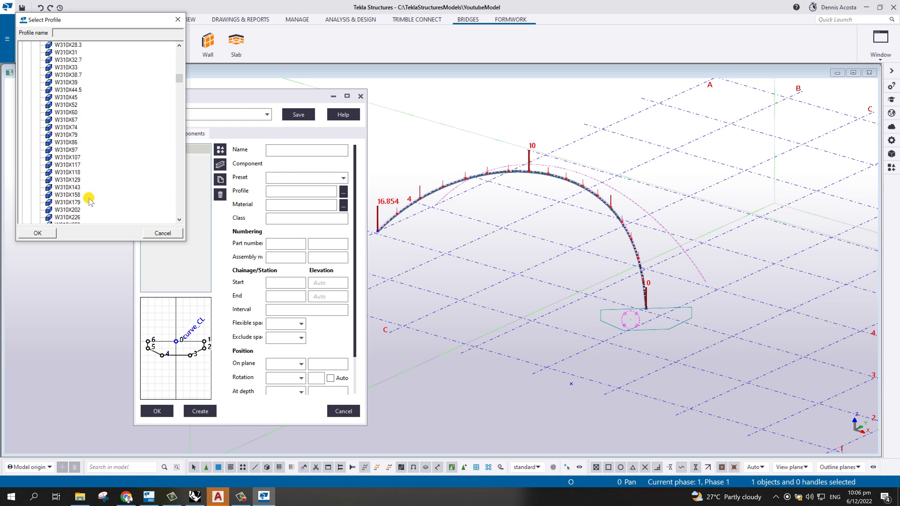
{"action": "scroll", "coordinate": [75, 199], "scroll_direction": "down", "scroll_amount": 1}
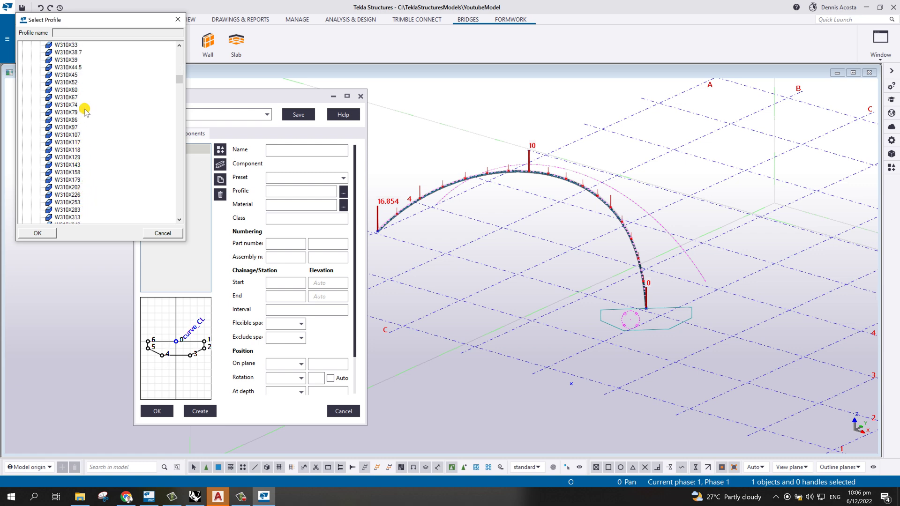
{"action": "left_click", "coordinate": [68, 127]}
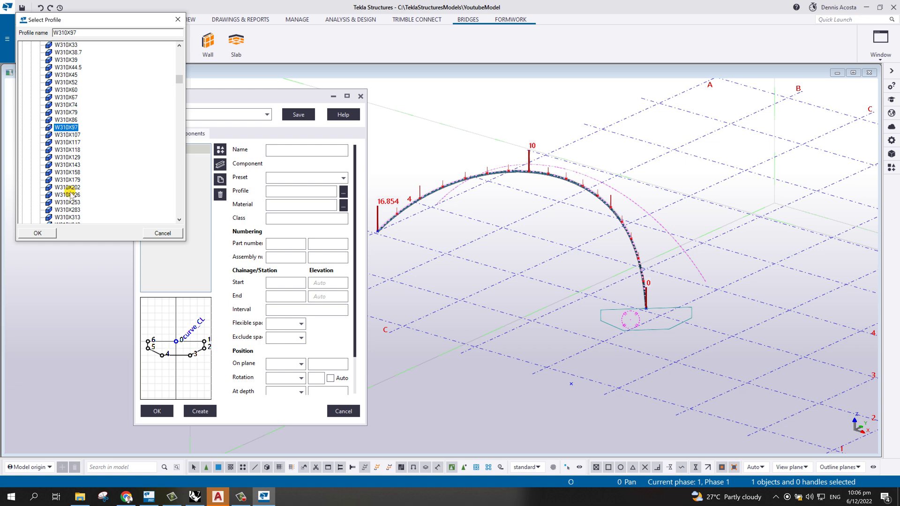
{"action": "left_click", "coordinate": [39, 233]}
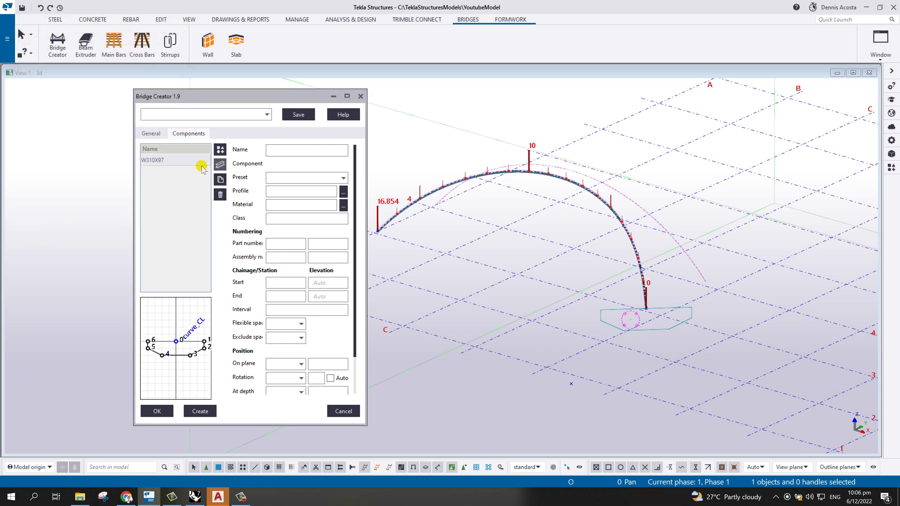
{"action": "left_click", "coordinate": [158, 161]}
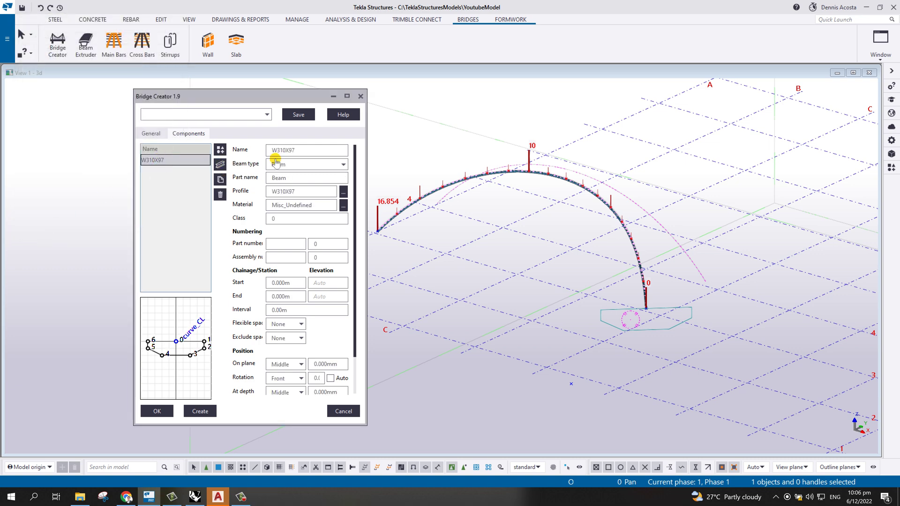
Step: Rename the W310X97 beam component as CURVE BEAM
{"action": "double_click", "coordinate": [300, 150]}
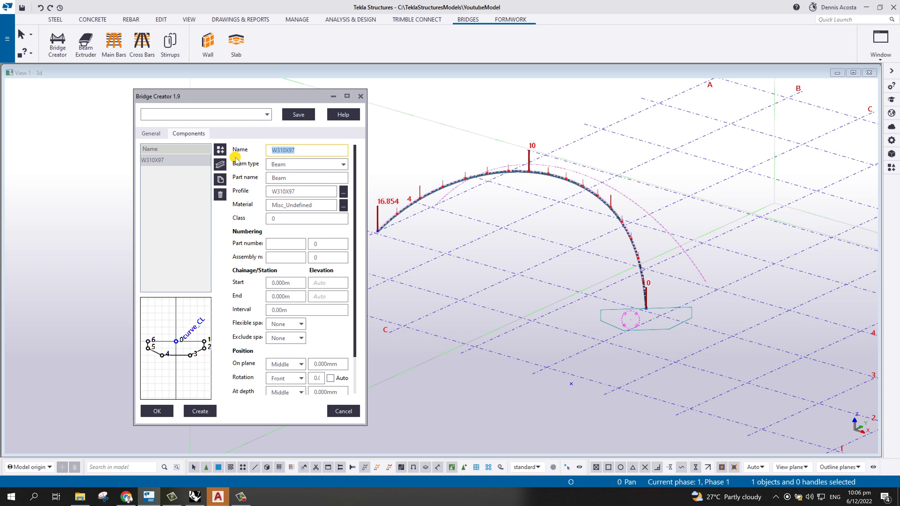
{"action": "key", "text": "Caps_Lock"}
{"action": "type", "text": "CURVE BE"}
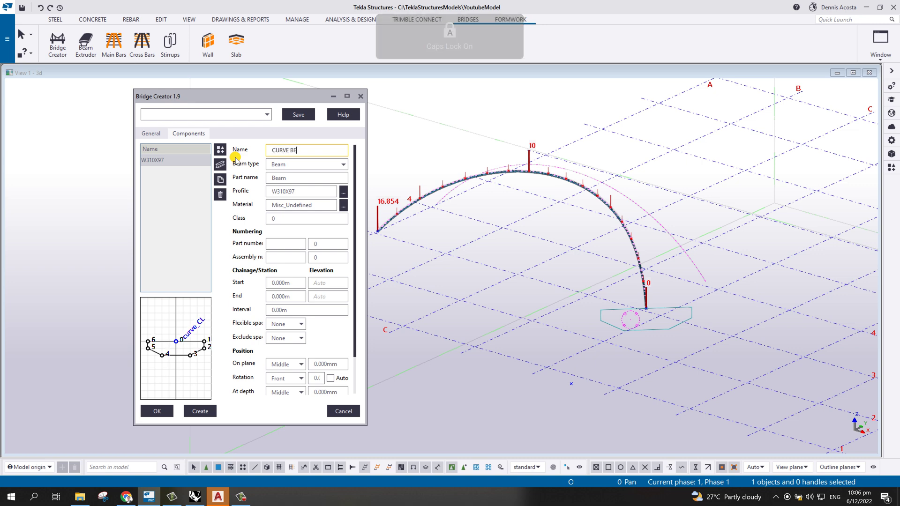
{"action": "key", "text": "Caps_Lock"}
{"action": "type", "text": "a"}
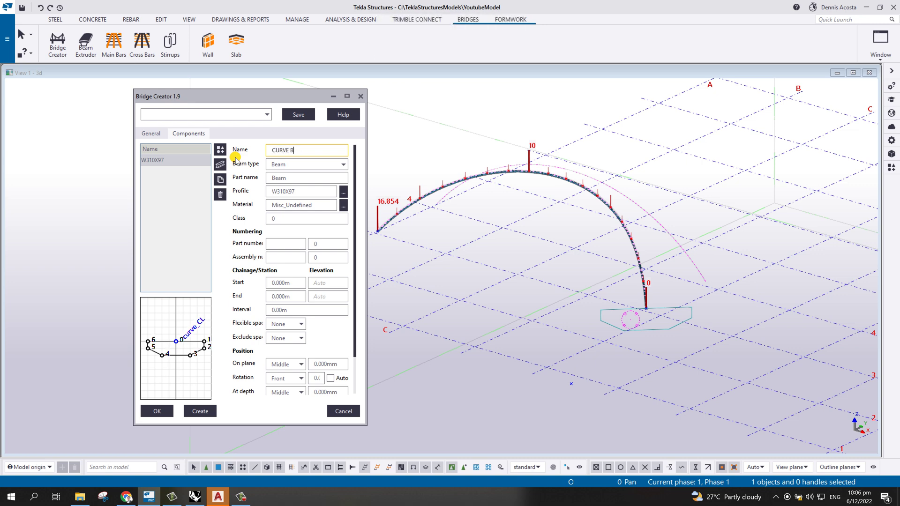
{"action": "key", "text": "Caps_Lock"}
{"action": "type", "text": "EAM"}
Step: Set the component's beam type to Polybeam and its part name to CURVE BEAM
{"action": "left_click", "coordinate": [291, 165]}
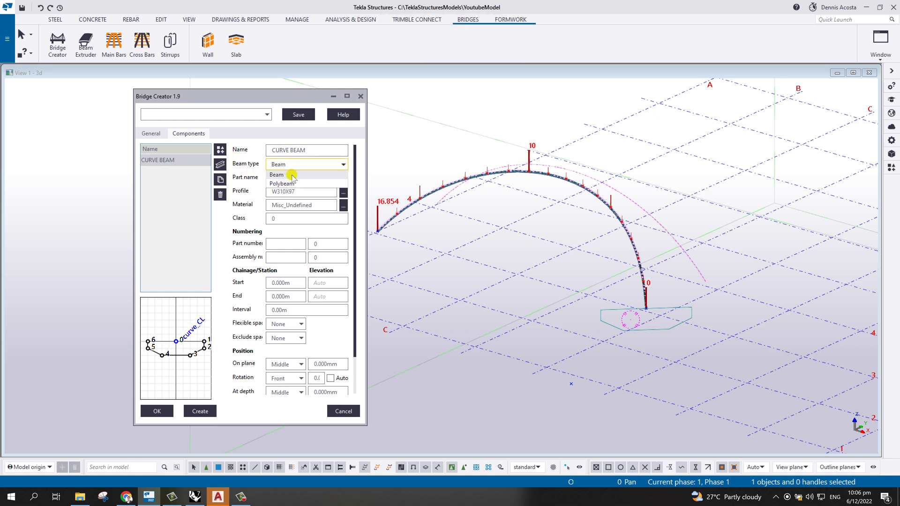
{"action": "left_click", "coordinate": [283, 184]}
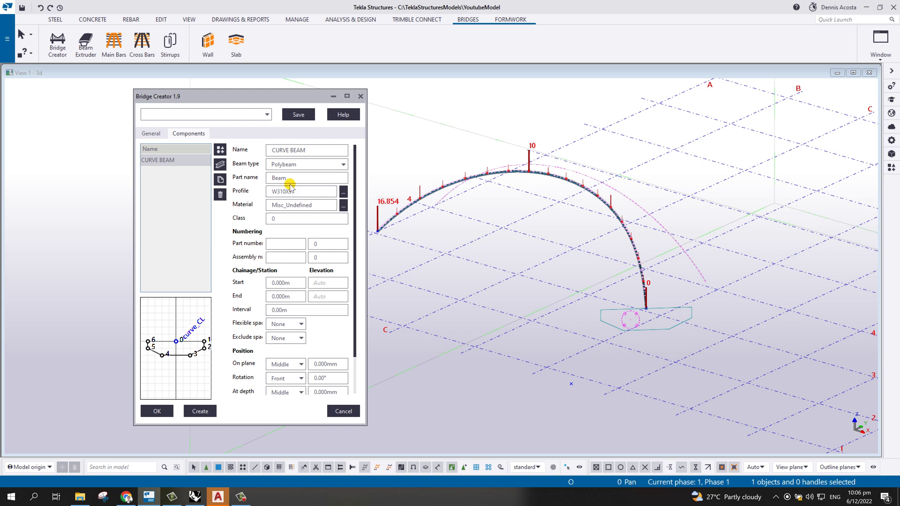
{"action": "left_click_drag", "start_coordinate": [292, 179], "coordinate": [264, 182]}
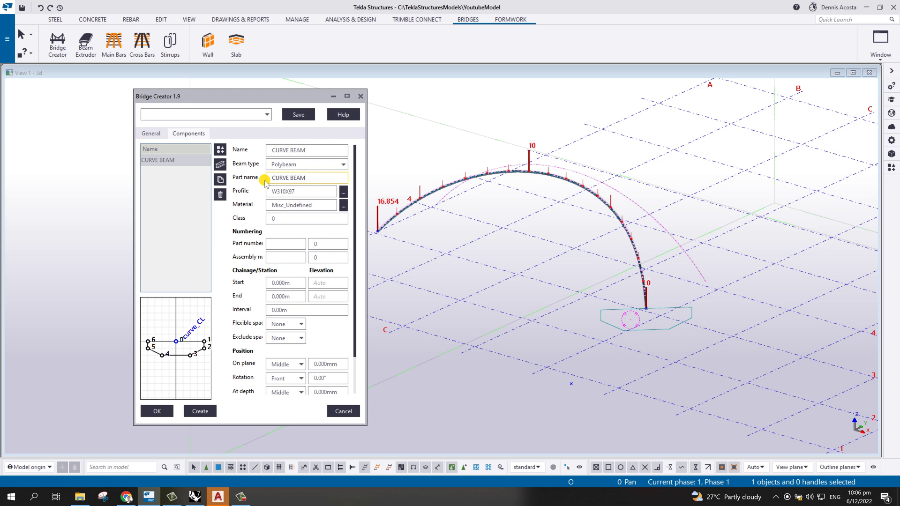
Step: Assign the steel material 43A to the CURVE BEAM component from the material catalogue
{"action": "left_click_drag", "start_coordinate": [314, 207], "coordinate": [249, 212]}
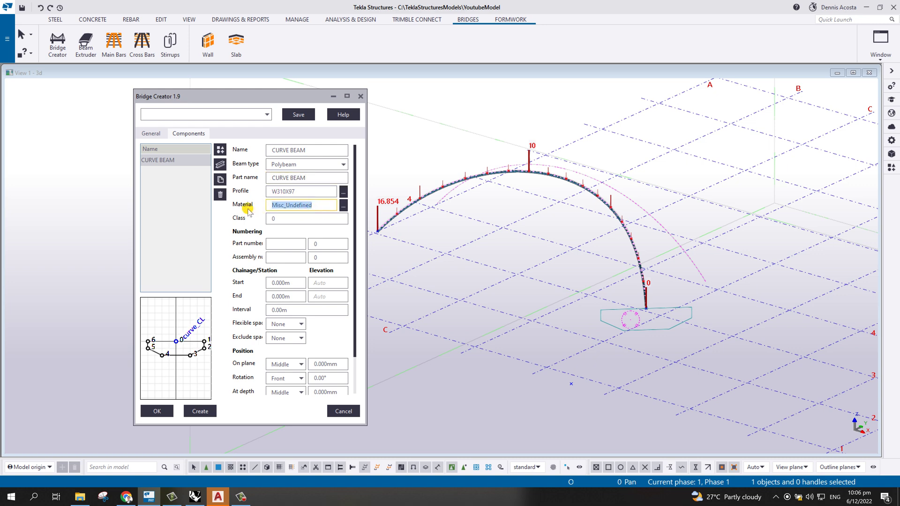
{"action": "left_click", "coordinate": [343, 206]}
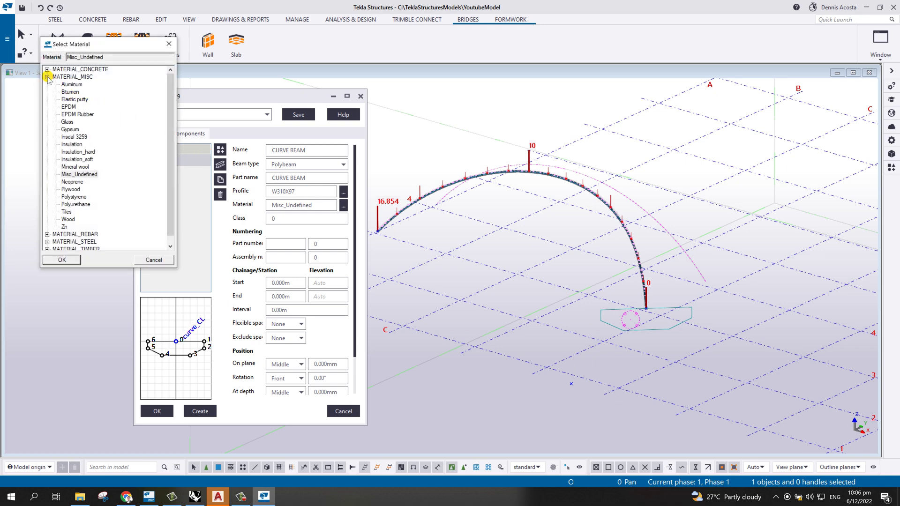
{"action": "left_click", "coordinate": [47, 77]}
{"action": "left_click", "coordinate": [47, 92]}
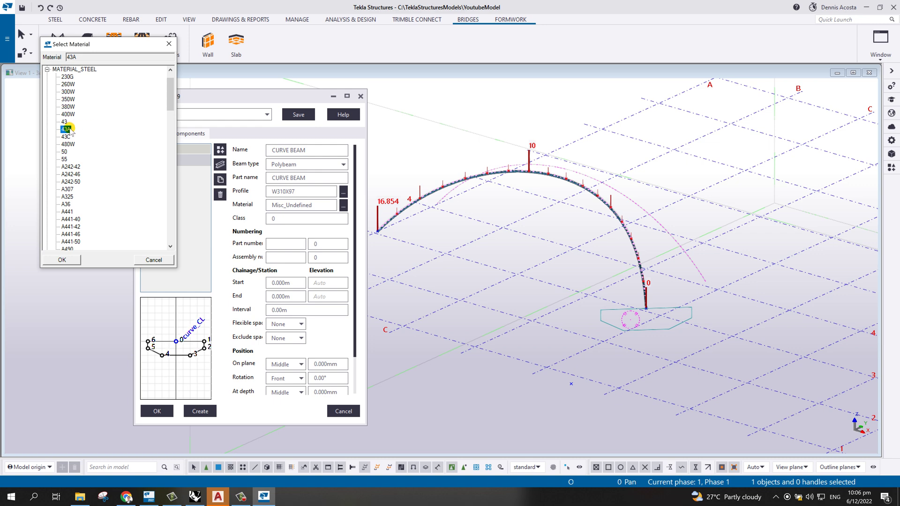
{"action": "left_click", "coordinate": [61, 260]}
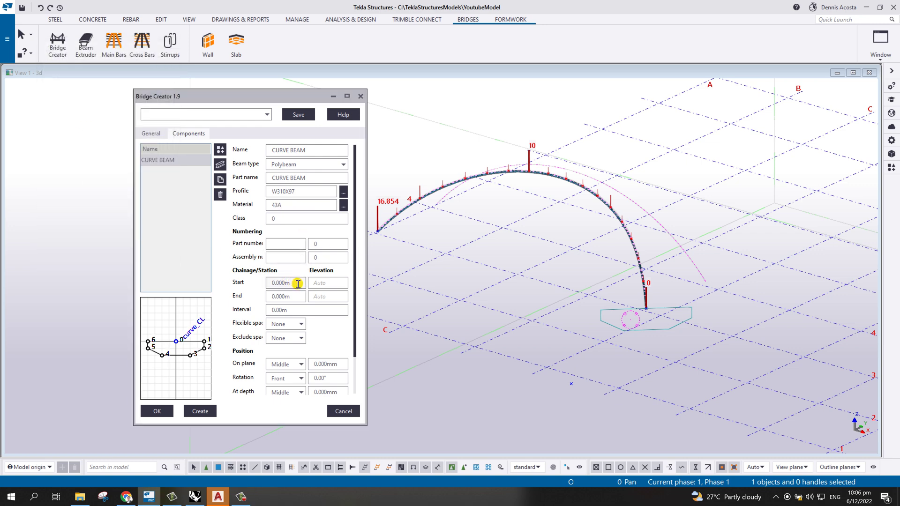
Step: Set the beam's end chainage to 16.854 m and its interval to 1 m, keeping the flexible spacing at None
{"action": "left_click_drag", "start_coordinate": [298, 284], "coordinate": [242, 285]}
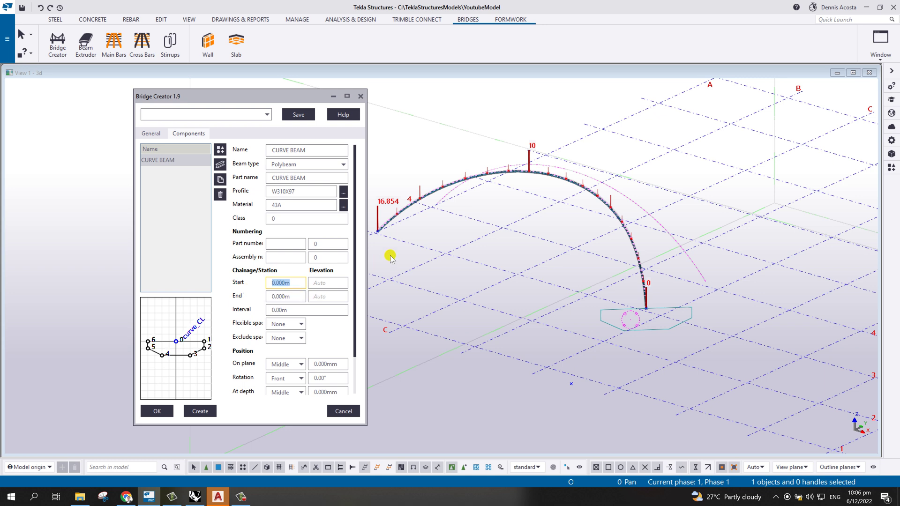
{"action": "left_click_drag", "start_coordinate": [303, 296], "coordinate": [237, 302]}
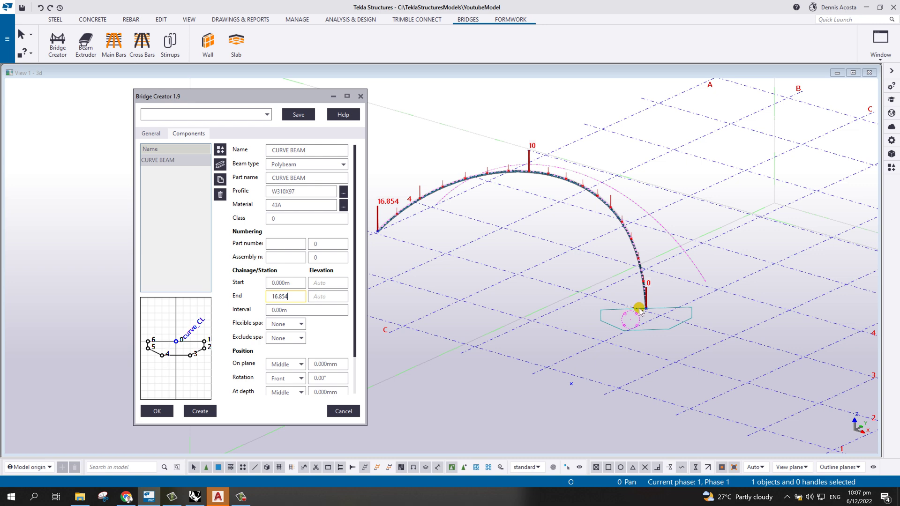
{"action": "scroll", "coordinate": [598, 295], "scroll_direction": "up", "scroll_amount": 4}
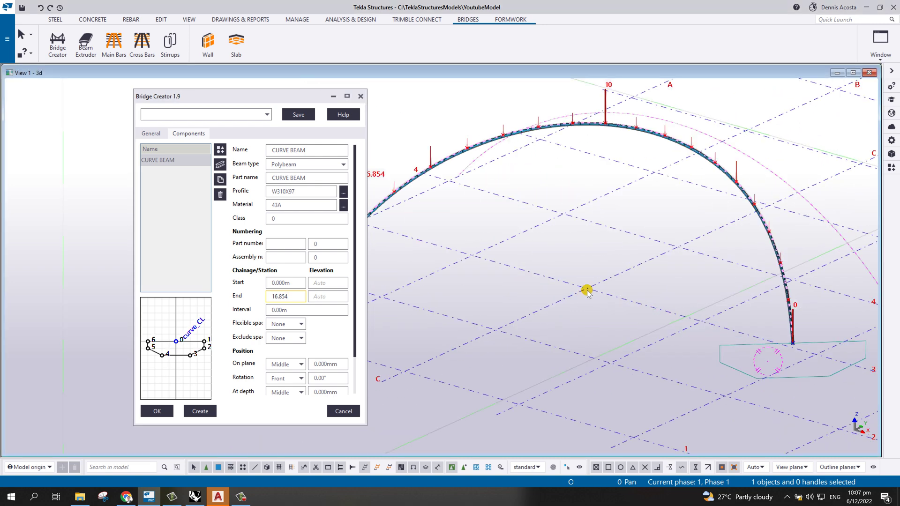
{"action": "middle_click_drag", "start_coordinate": [586, 290], "coordinate": [630, 295]}
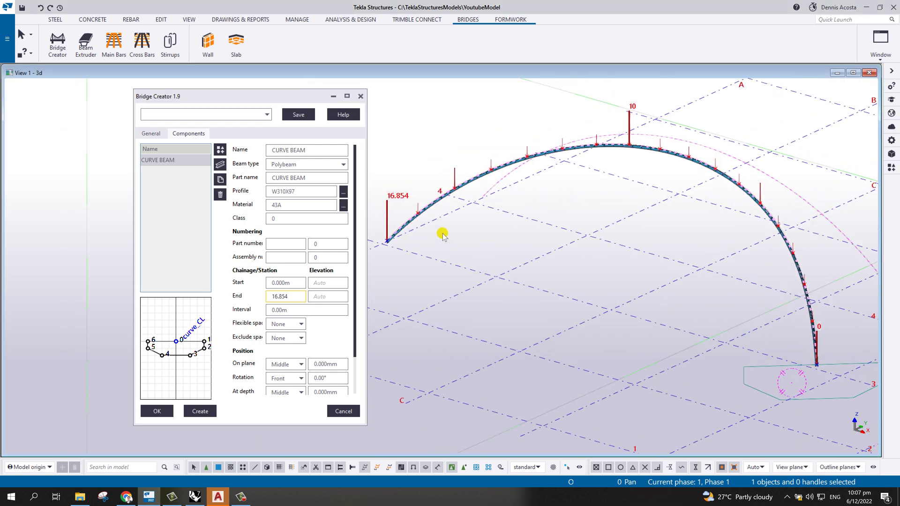
{"action": "left_click", "coordinate": [298, 311]}
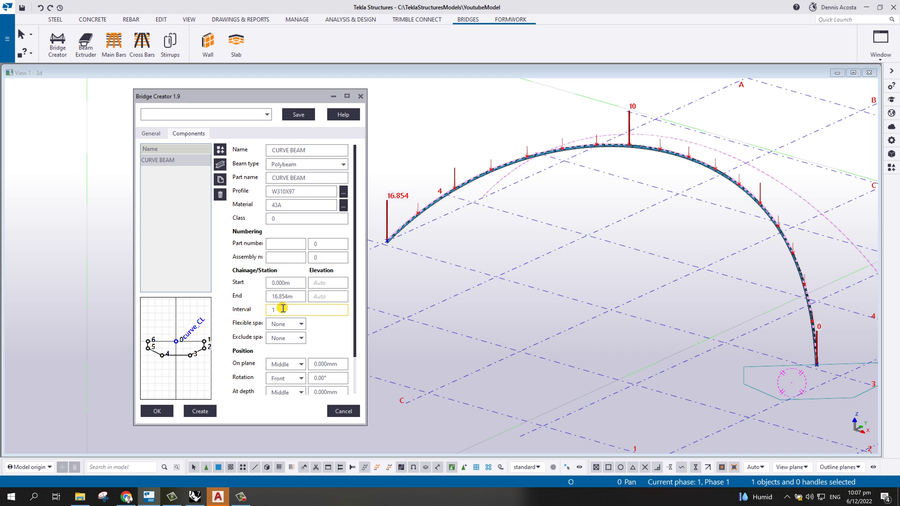
{"action": "left_click", "coordinate": [301, 325]}
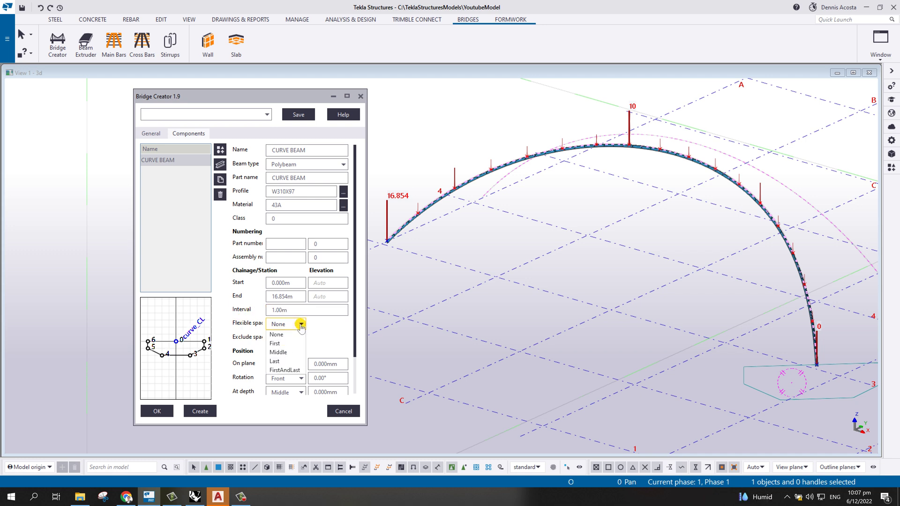
{"action": "left_click", "coordinate": [302, 326]}
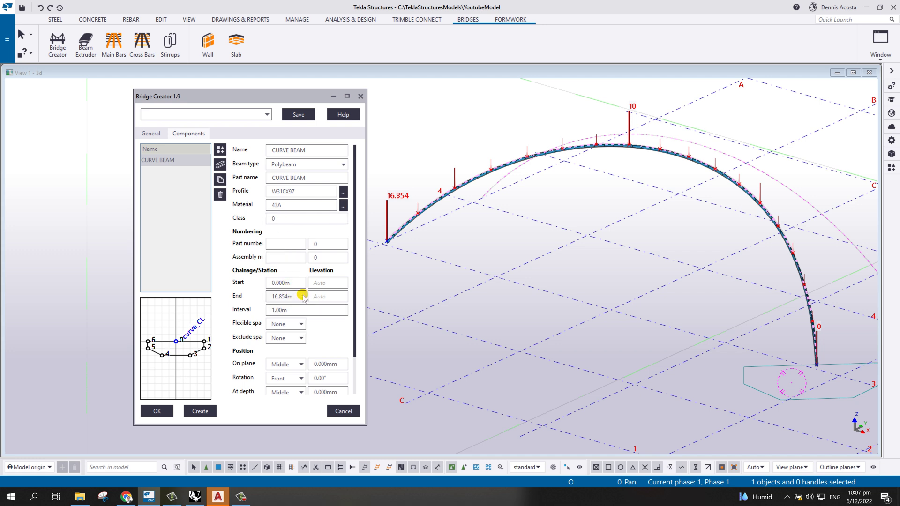
Step: Set the beam's depth position to Behind, handle point 1 to the curve_CL Alignment Proxy and point 2 to AlongNext
{"action": "scroll", "coordinate": [308, 356], "scroll_direction": "down", "scroll_amount": 2}
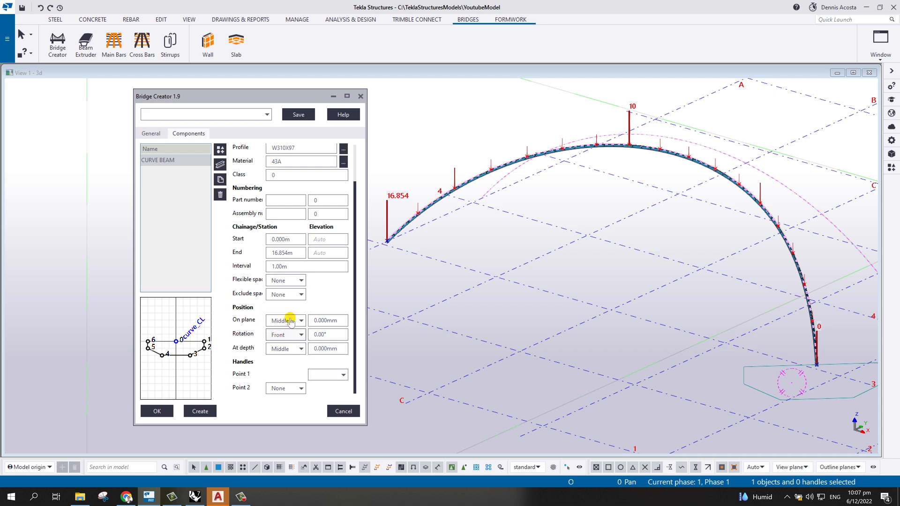
{"action": "left_click", "coordinate": [301, 349]}
{"action": "left_click", "coordinate": [282, 377]}
{"action": "left_click", "coordinate": [342, 375]}
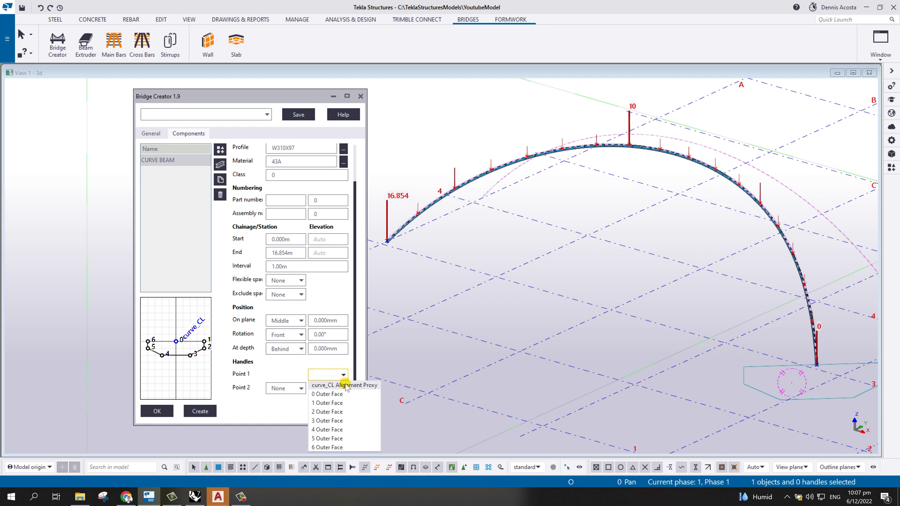
{"action": "left_click", "coordinate": [346, 386]}
{"action": "left_click", "coordinate": [302, 388]}
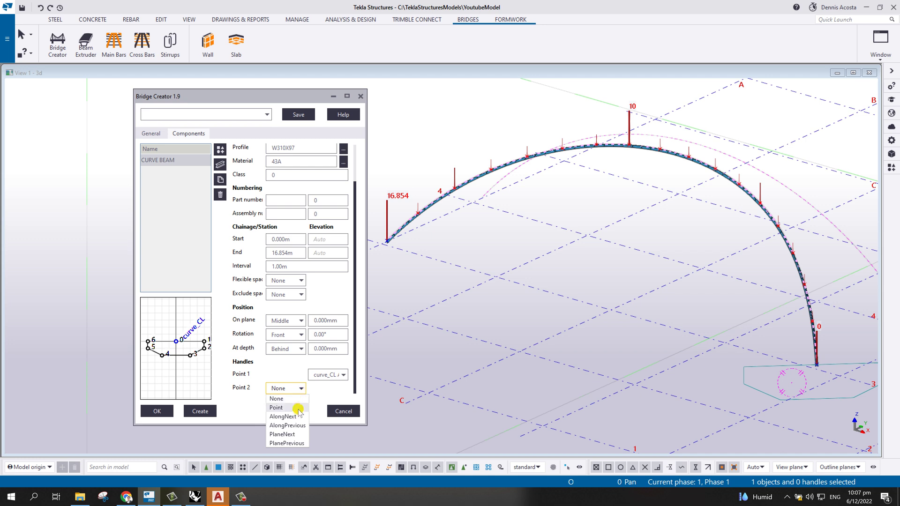
{"action": "left_click", "coordinate": [293, 409]}
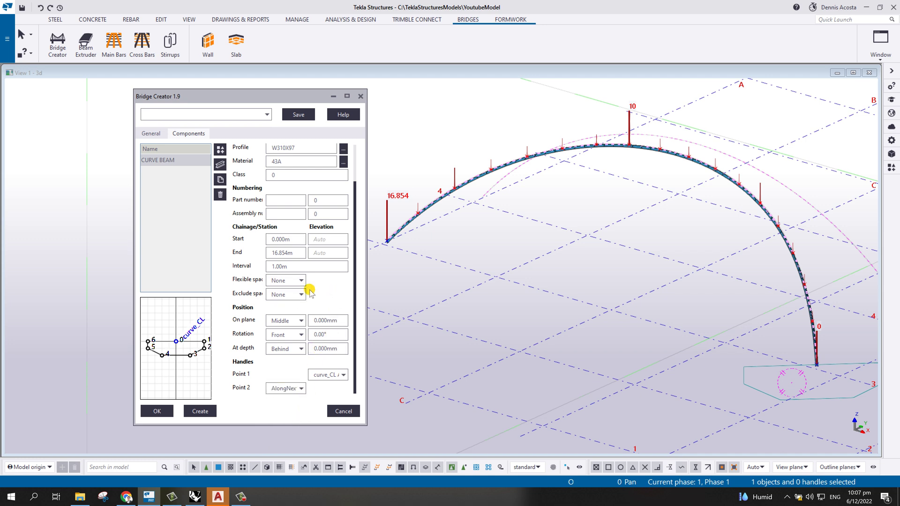
Step: Set the beam's class to 2, create the bridge objects and inspect the curved beam in 3D
{"action": "double_click", "coordinate": [275, 175]}
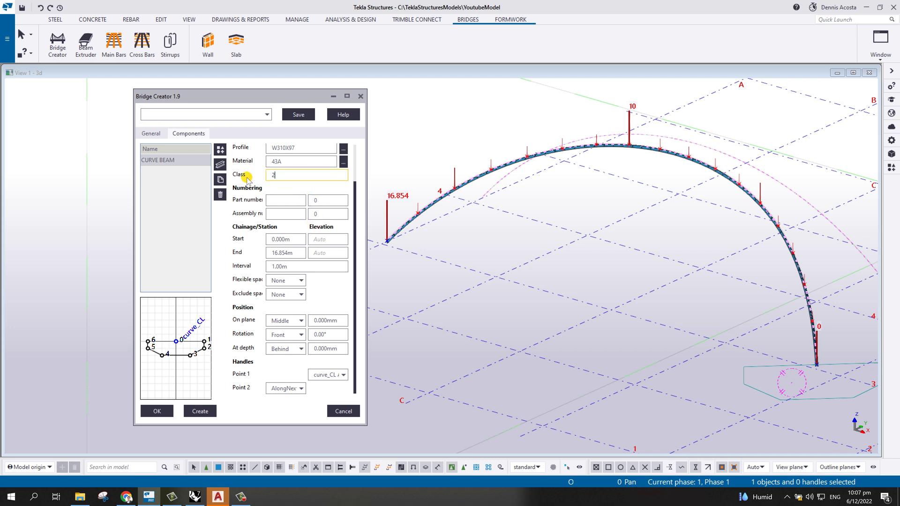
{"action": "left_click", "coordinate": [207, 412]}
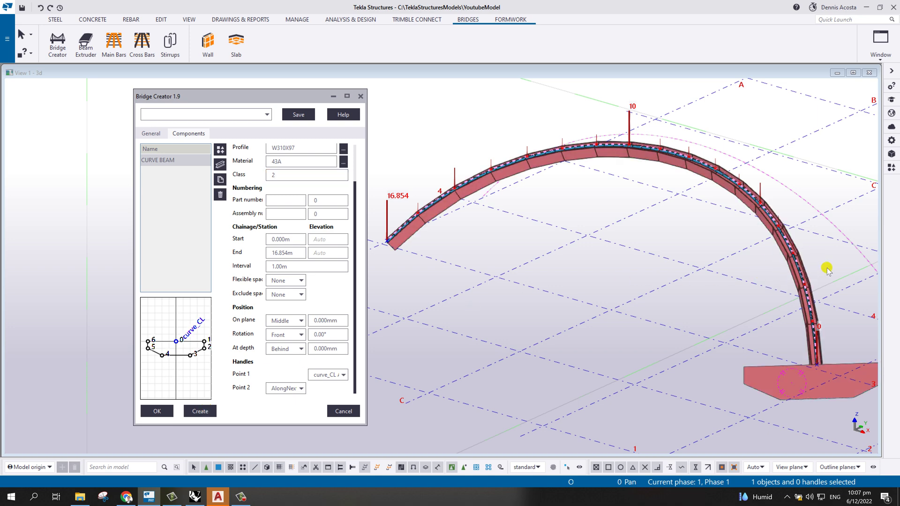
{"action": "scroll", "coordinate": [828, 271], "scroll_direction": "up", "scroll_amount": 5}
{"action": "middle_click_drag", "start_coordinate": [824, 255], "coordinate": [705, 382]}
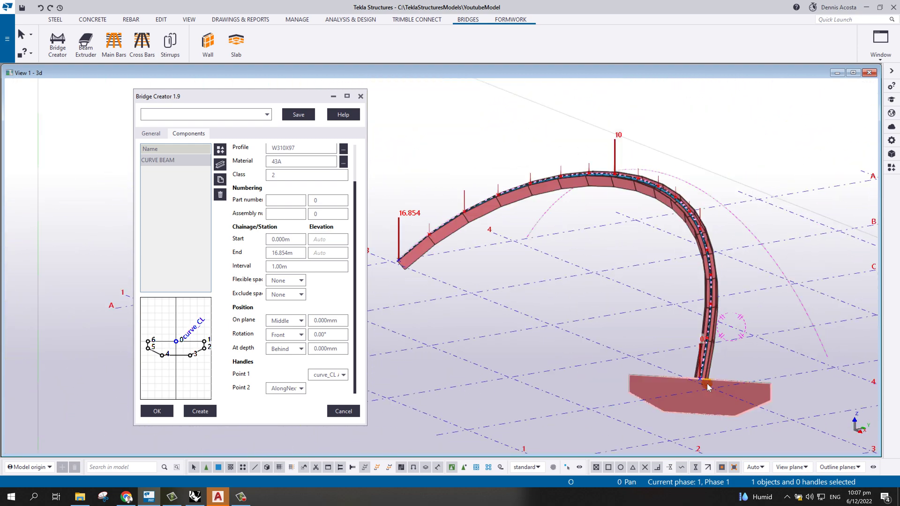
Step: Change the class of the test cross-section shape to 1 and recreate it in the model
{"action": "left_click", "coordinate": [150, 134]}
{"action": "double_click", "coordinate": [289, 364]}
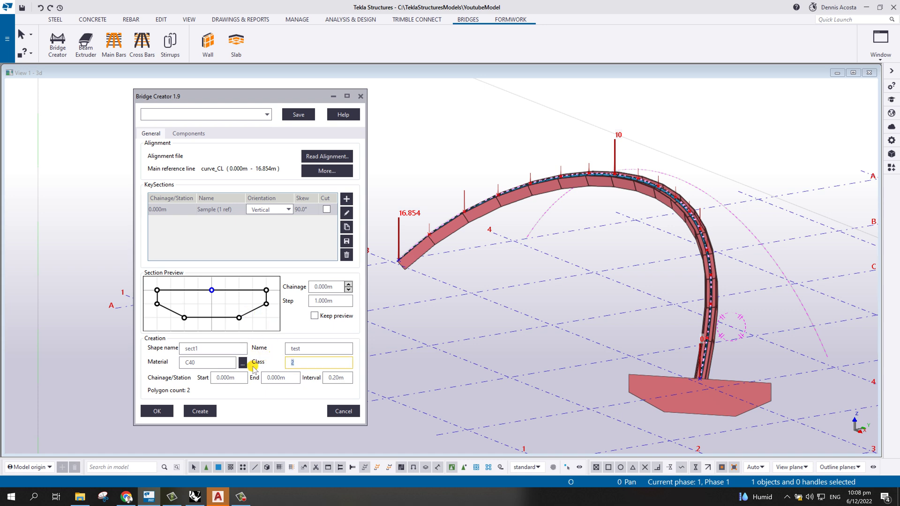
{"action": "type", "text": "1"}
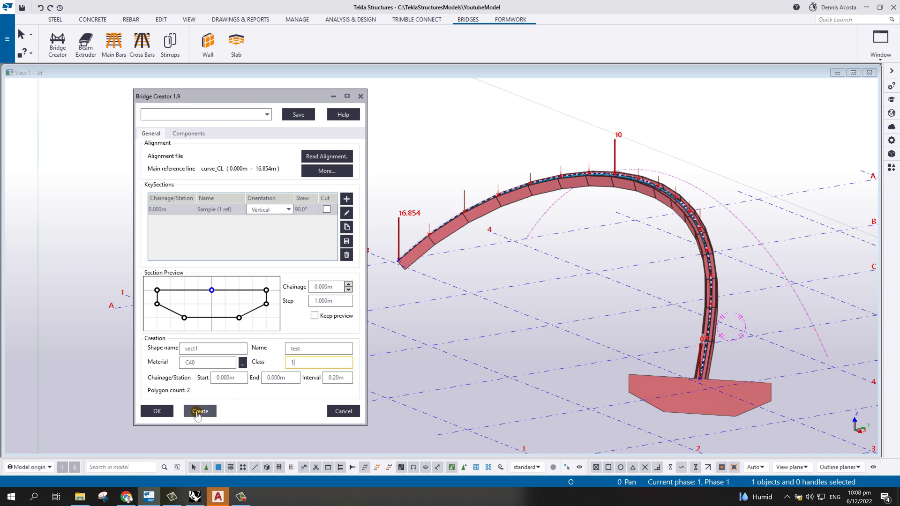
{"action": "left_click", "coordinate": [200, 411]}
{"action": "left_click", "coordinate": [235, 283]}
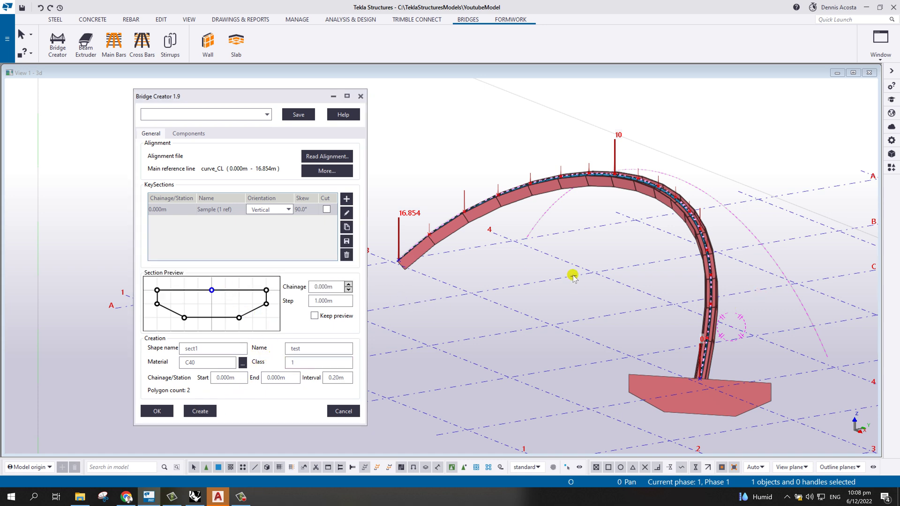
{"action": "scroll", "coordinate": [693, 342], "scroll_direction": "up", "scroll_amount": 3}
{"action": "scroll", "coordinate": [706, 365], "scroll_direction": "down", "scroll_amount": 5}
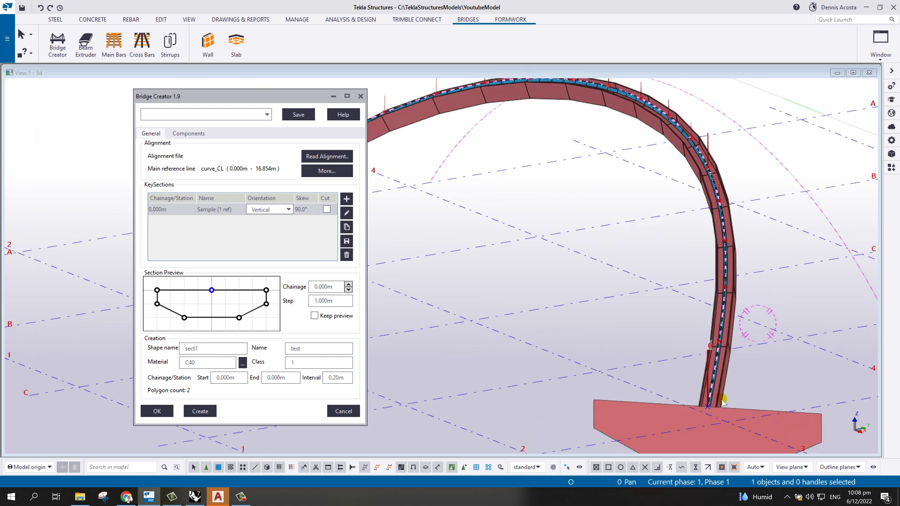
{"action": "left_click", "coordinate": [642, 420]}
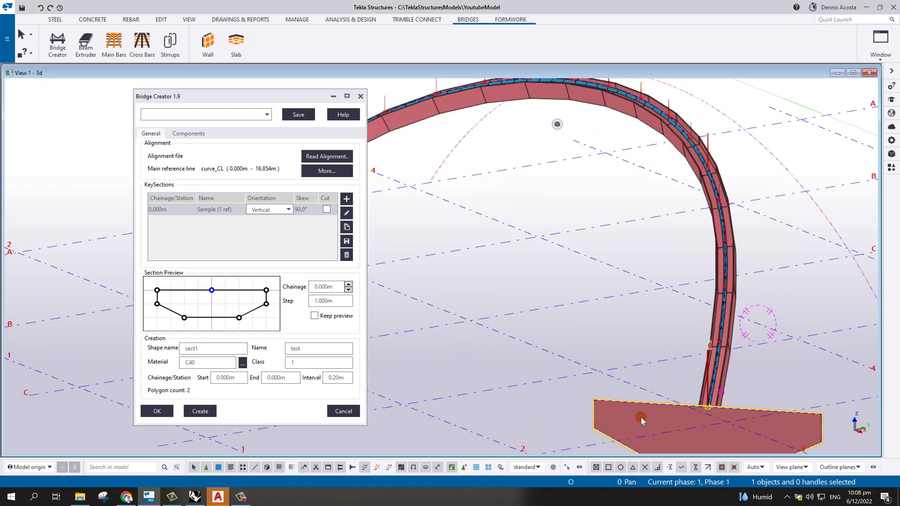
{"action": "left_click", "coordinate": [208, 408]}
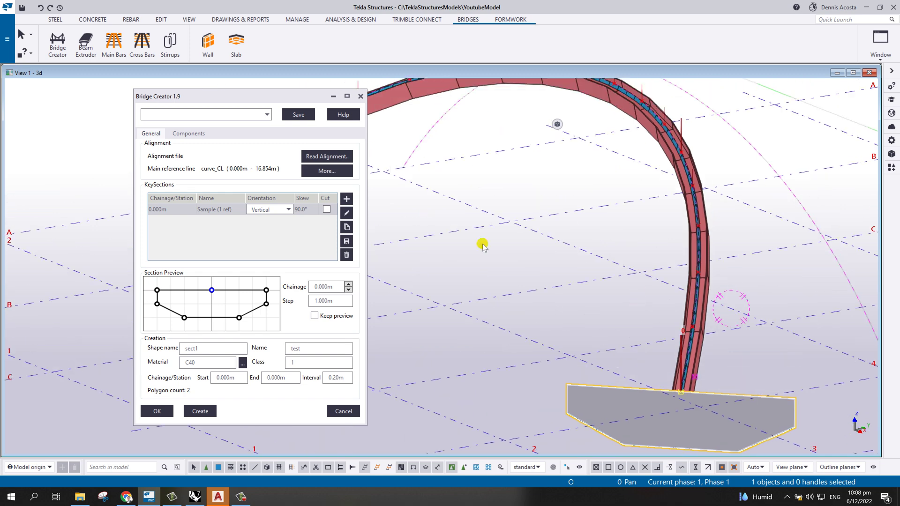
Step: Set the CURVE BEAM rotation to Top with depth Behind, and recreate the beam
{"action": "left_click", "coordinate": [187, 133]}
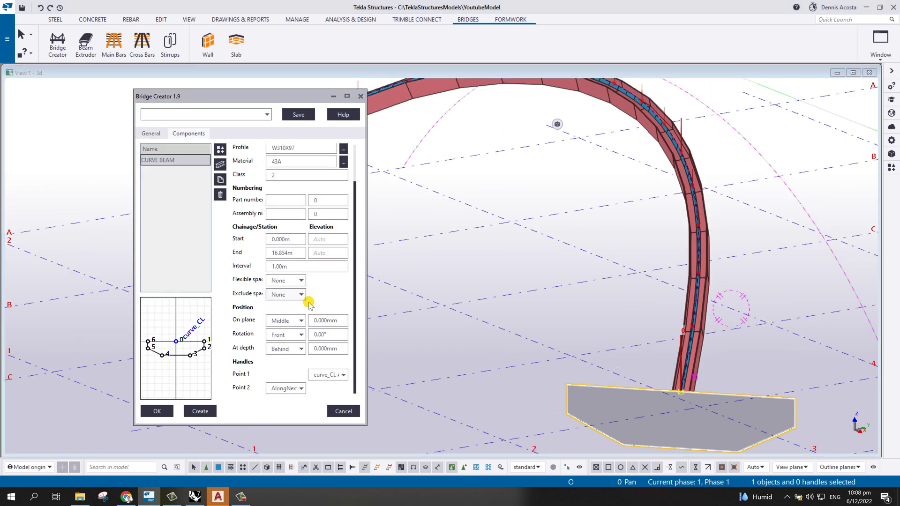
{"action": "left_click", "coordinate": [302, 334]}
{"action": "left_click", "coordinate": [275, 351]}
{"action": "left_click", "coordinate": [302, 349]}
{"action": "left_click", "coordinate": [278, 371]}
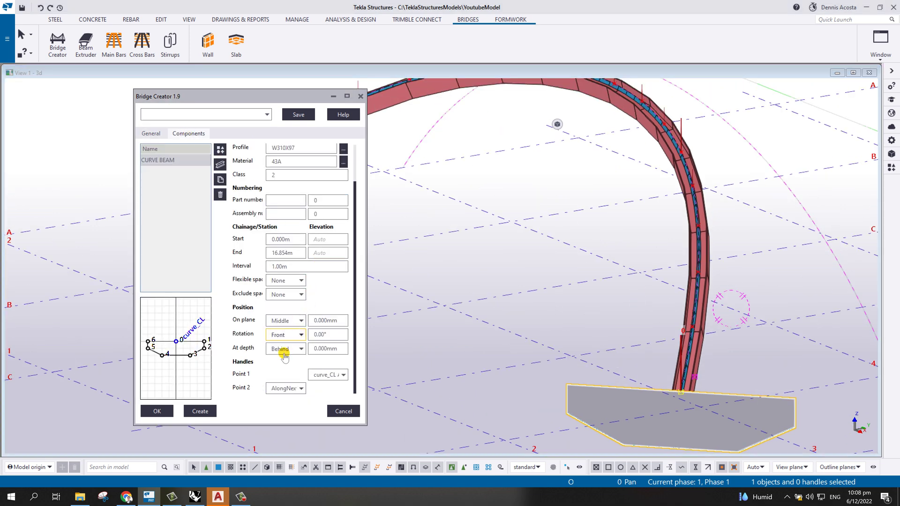
{"action": "left_click", "coordinate": [200, 412]}
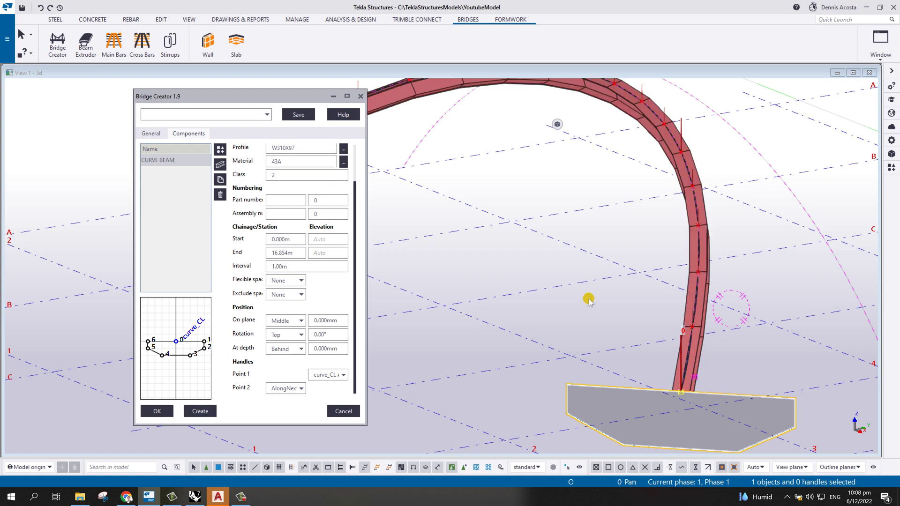
Step: Set the CURVE BEAM interval to 0.2 m and recreate the beam for a smoother curve
{"action": "middle_click_drag", "start_coordinate": [713, 309], "coordinate": [776, 274]}
{"action": "scroll", "coordinate": [776, 274], "scroll_direction": "down", "scroll_amount": 6}
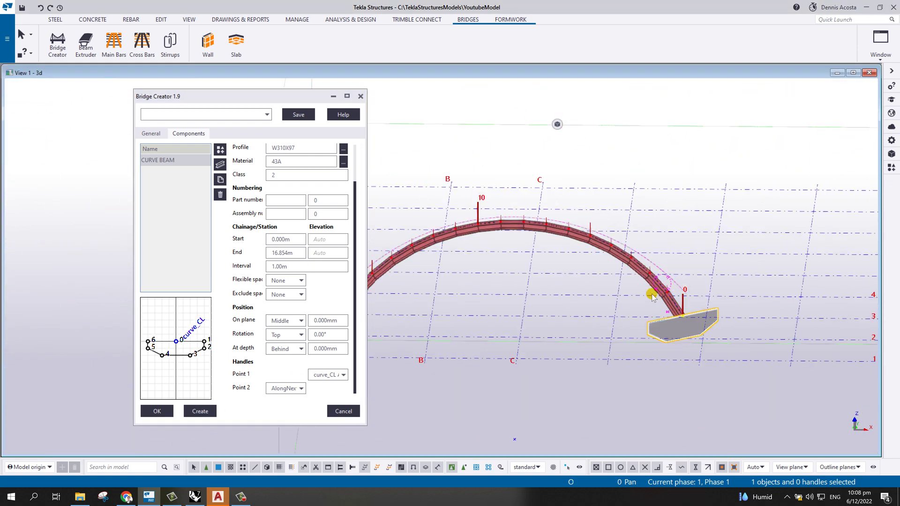
{"action": "double_click", "coordinate": [295, 266]}
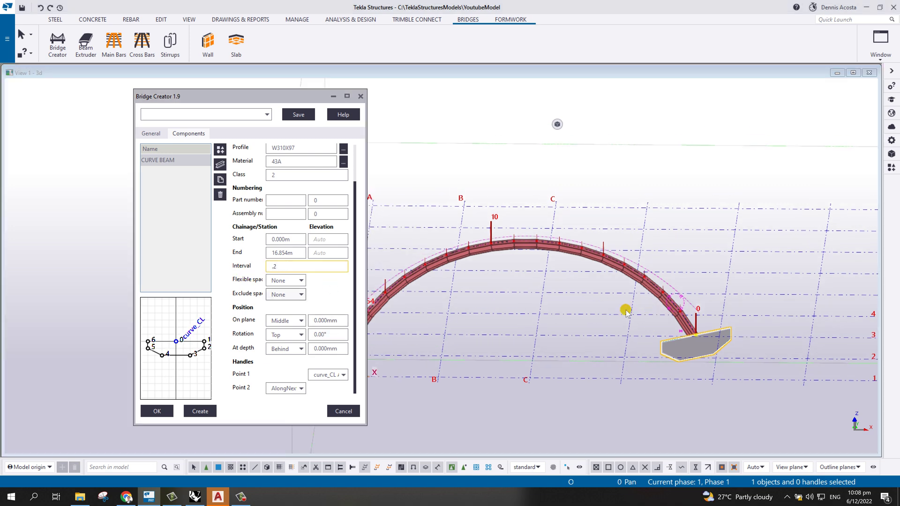
{"action": "scroll", "coordinate": [546, 265], "scroll_direction": "up", "scroll_amount": 5}
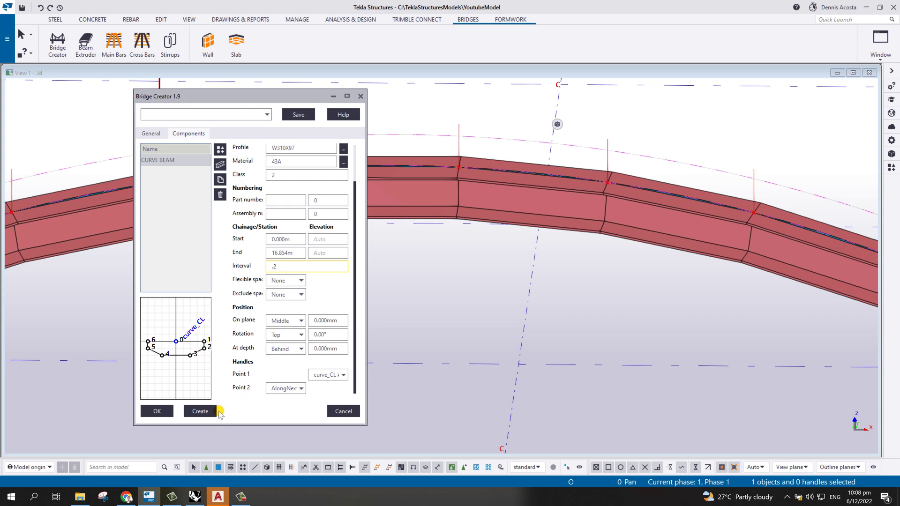
{"action": "type", "text": ".2"}
{"action": "left_click", "coordinate": [209, 411]}
{"action": "scroll", "coordinate": [637, 211], "scroll_direction": "down", "scroll_amount": 5}
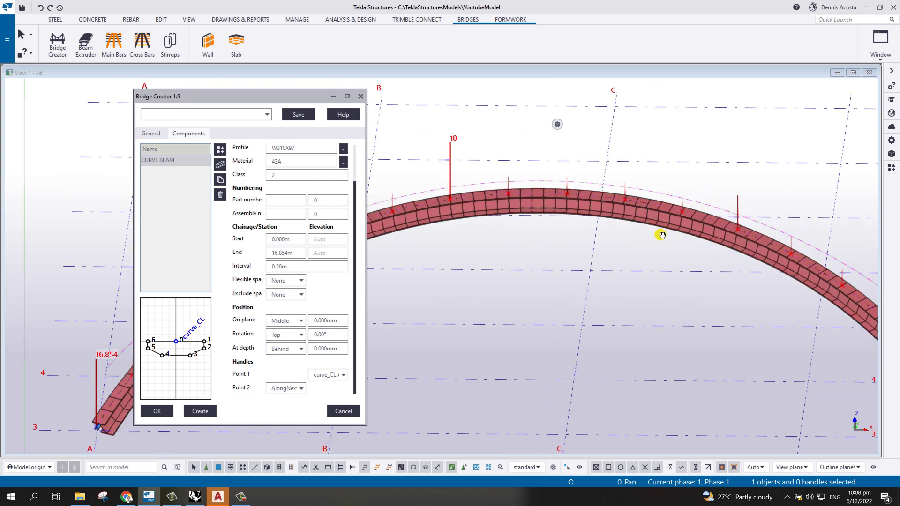
{"action": "middle_click_drag", "start_coordinate": [661, 235], "coordinate": [733, 227], "text": "ctrl"}
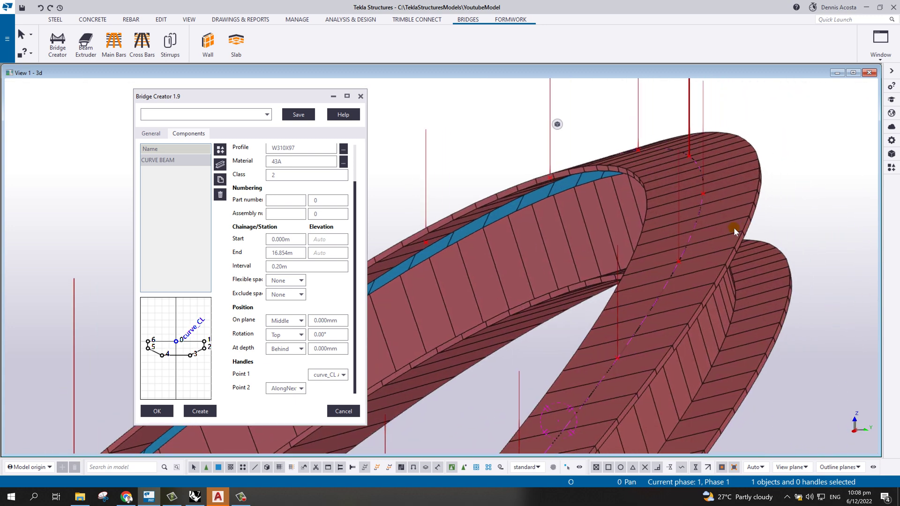
Step: Set the beam's rotation angle to 10°, recreate it and check its tilt in 3D
{"action": "left_click", "coordinate": [328, 335]}
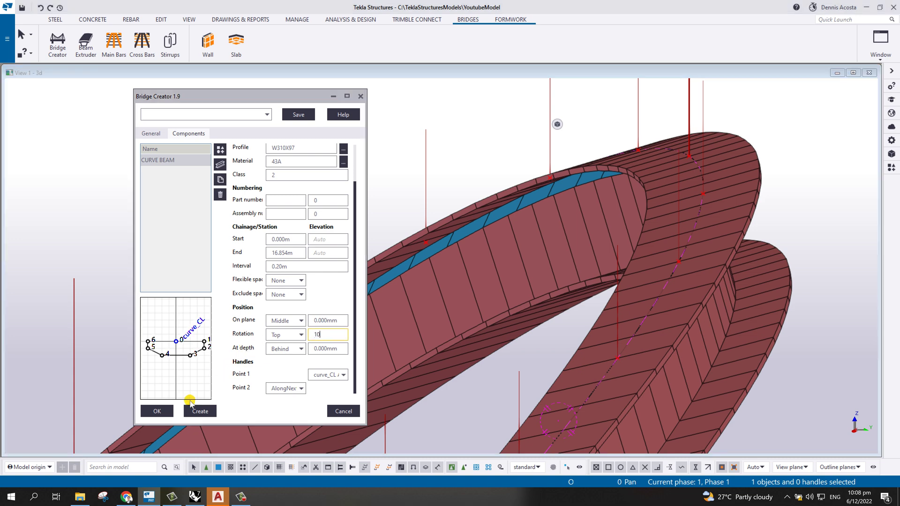
{"action": "left_click", "coordinate": [200, 411]}
{"action": "middle_click_drag", "start_coordinate": [673, 247], "coordinate": [751, 232], "text": "ctrl"}
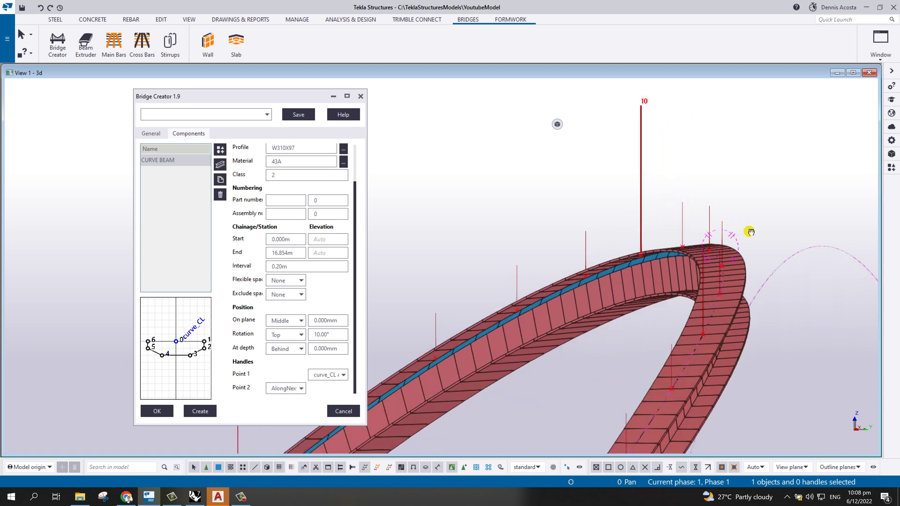
{"action": "scroll", "coordinate": [751, 231], "scroll_direction": "up", "scroll_amount": 5}
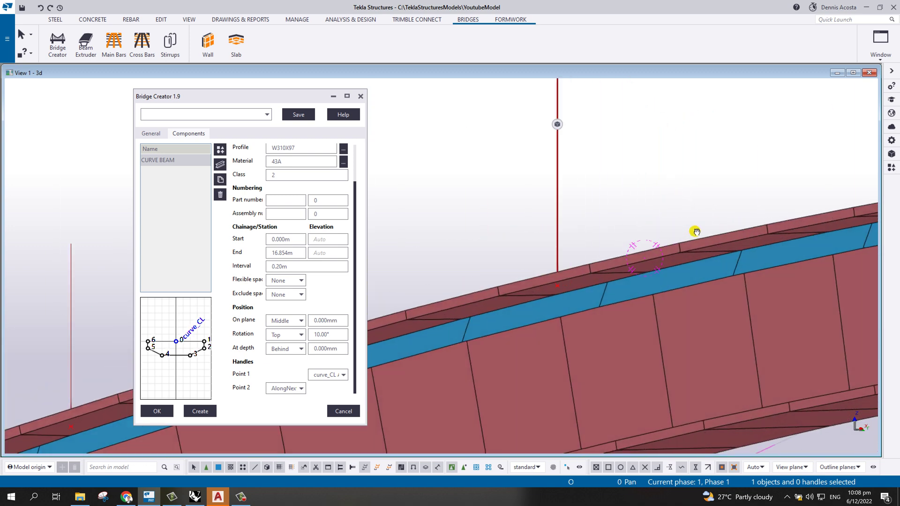
{"action": "scroll", "coordinate": [597, 261], "scroll_direction": "down", "scroll_amount": 5}
Step: Set the beam's rotation angle to 15°, recreate it and inspect the arch in 3D
{"action": "left_click", "coordinate": [320, 334]}
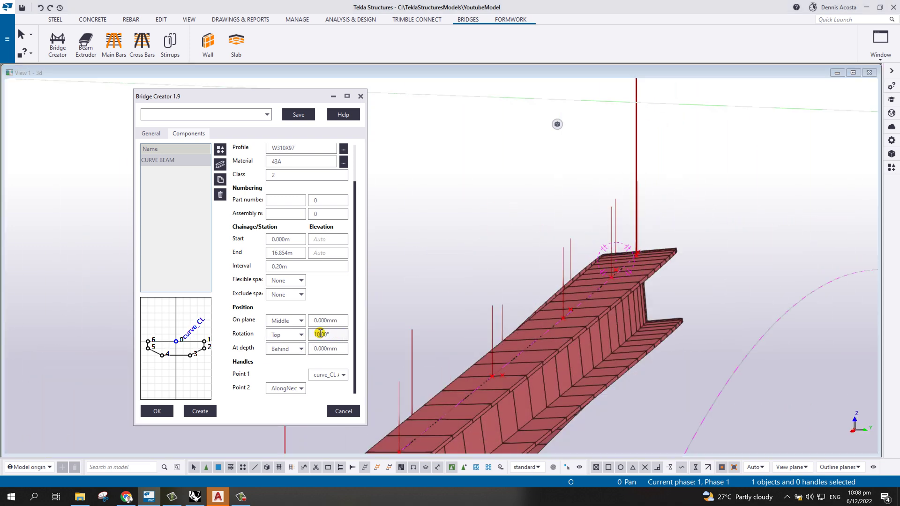
{"action": "double_click", "coordinate": [320, 334]}
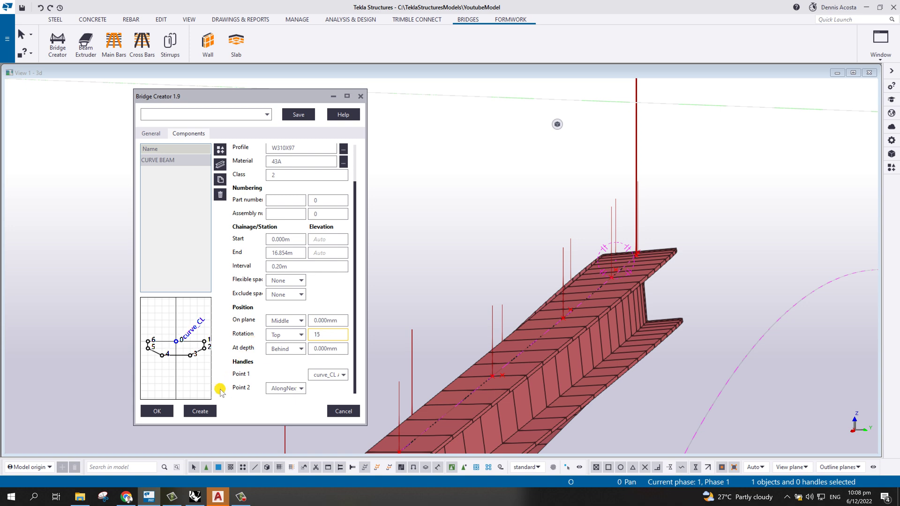
{"action": "left_click", "coordinate": [200, 411]}
{"action": "scroll", "coordinate": [675, 246], "scroll_direction": "down", "scroll_amount": 5}
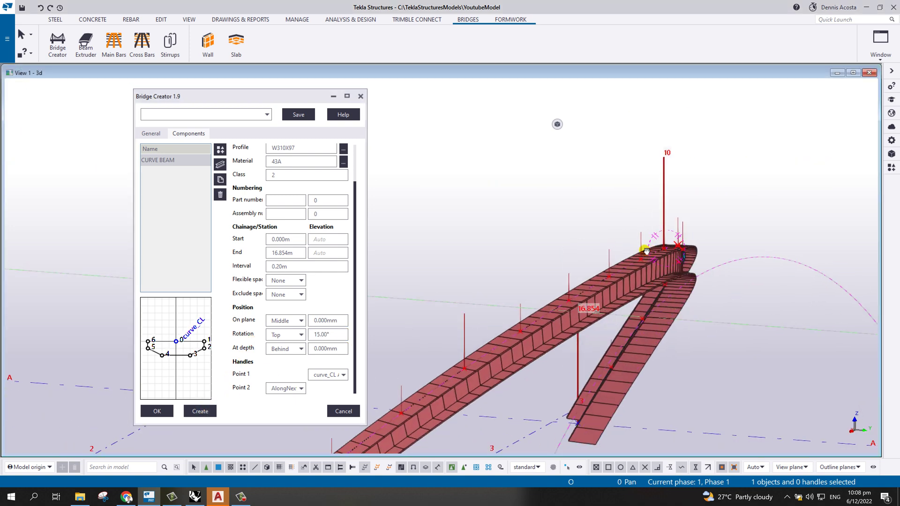
{"action": "middle_click_drag", "start_coordinate": [646, 251], "coordinate": [598, 287], "text": "ctrl"}
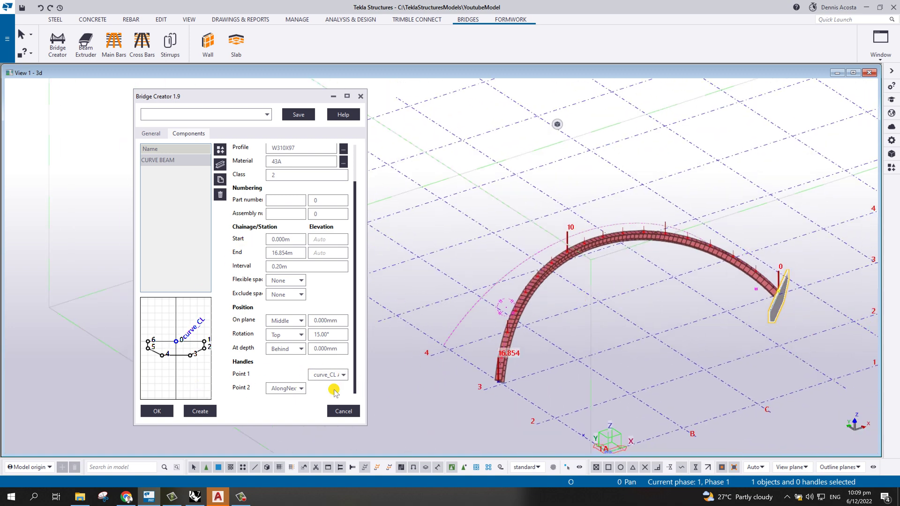
Step: Save the Bridge Creator settings as CURVE and accept the dialog
{"action": "left_click", "coordinate": [196, 115]}
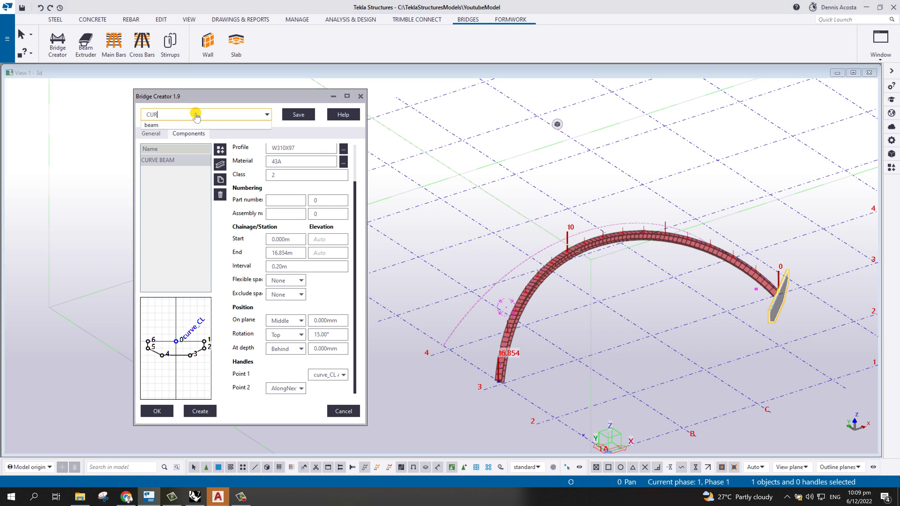
{"action": "left_click", "coordinate": [298, 115]}
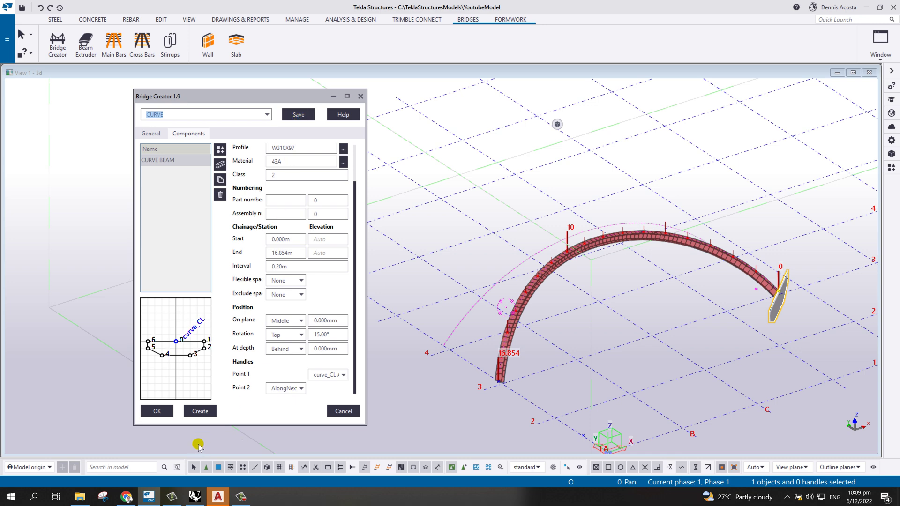
{"action": "left_click", "coordinate": [153, 413]}
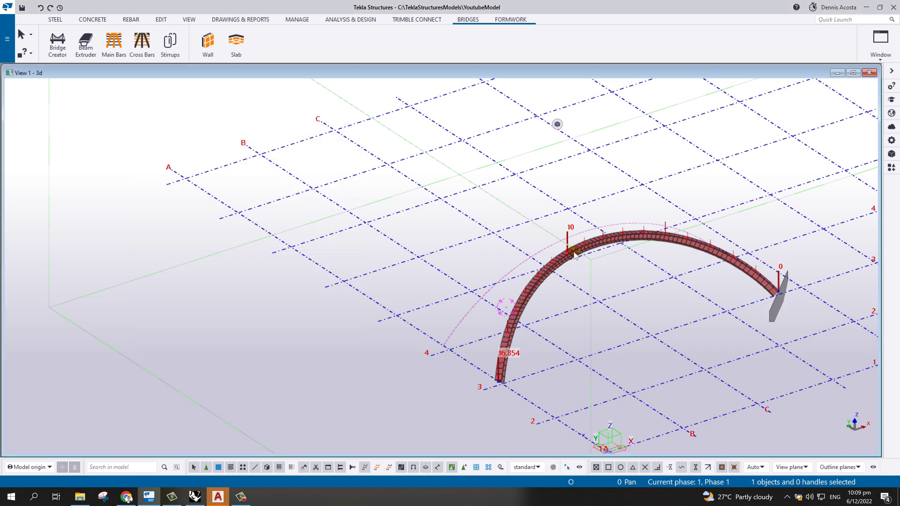
Step: Delete the test cross-section shape at the start of the curved beam
{"action": "scroll", "coordinate": [598, 259], "scroll_direction": "up", "scroll_amount": 3}
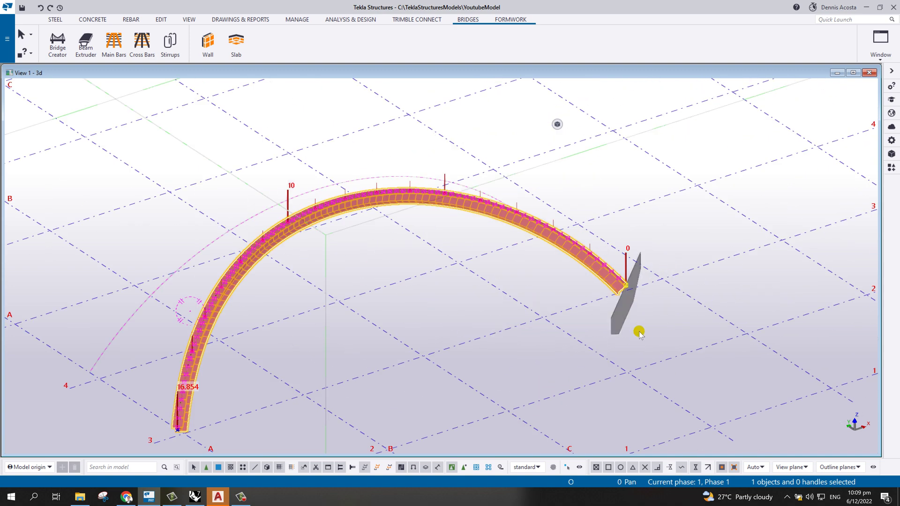
{"action": "left_click", "coordinate": [628, 315]}
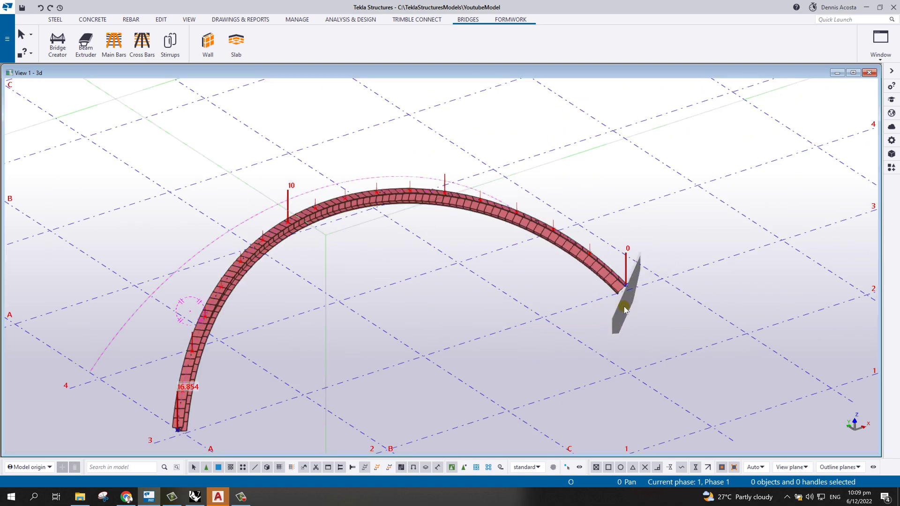
{"action": "key", "text": "Delete"}
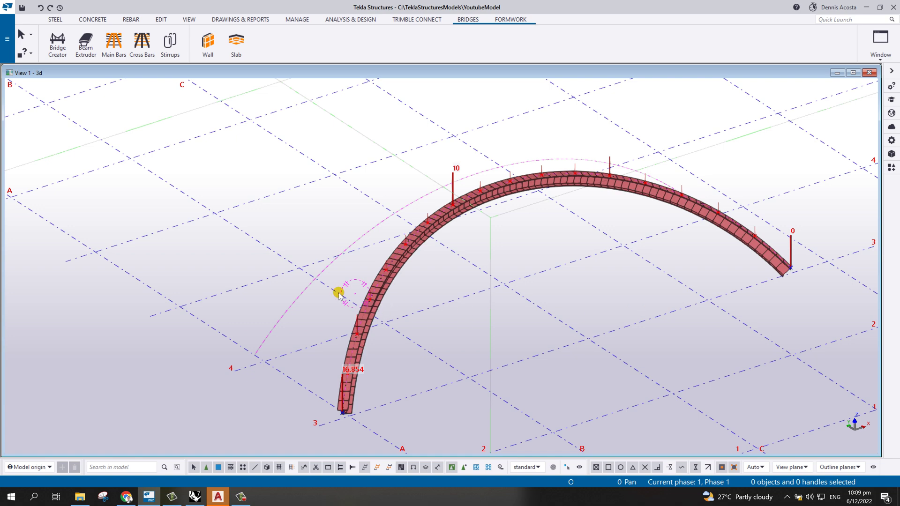
{"action": "middle_click_drag", "start_coordinate": [338, 294], "coordinate": [464, 252]}
Step: Mirror-copy the curved beam in plan view about the dashed centre arch's line, starting at its midpoint with angle 0, and view both beams in 3D
{"action": "left_click", "coordinate": [466, 241]}
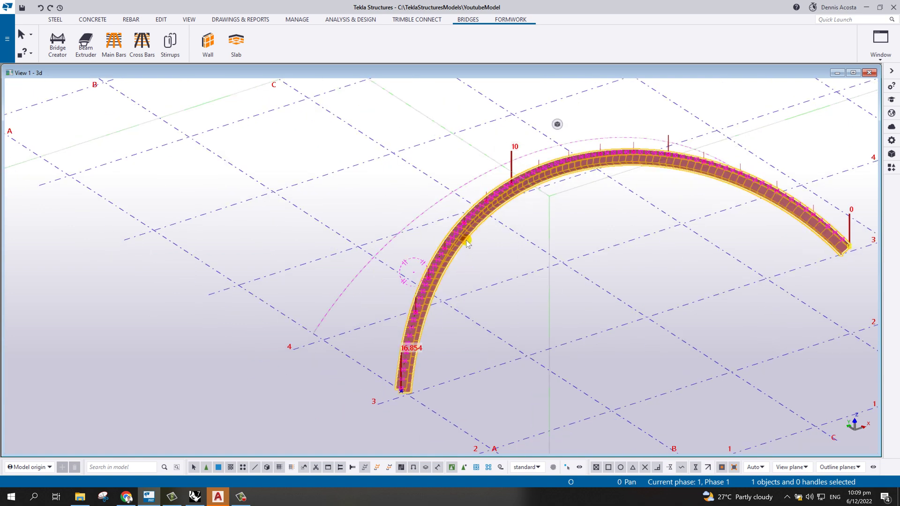
{"action": "key", "text": "ctrl+p"}
{"action": "middle_click_drag", "start_coordinate": [347, 318], "coordinate": [484, 255]}
{"action": "scroll", "coordinate": [444, 311], "scroll_direction": "up", "scroll_amount": 8}
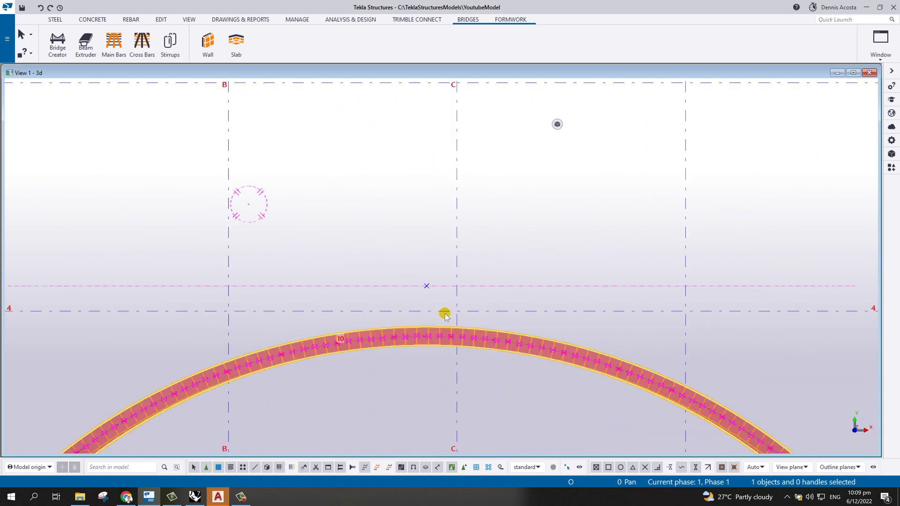
{"action": "right_click", "coordinate": [445, 311]}
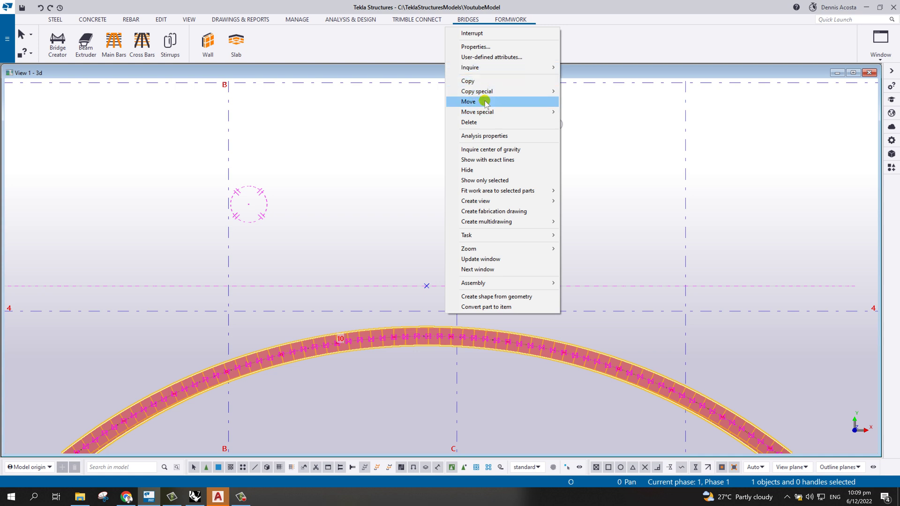
{"action": "mouse_move", "coordinate": [491, 93]}
{"action": "left_click", "coordinate": [576, 111]}
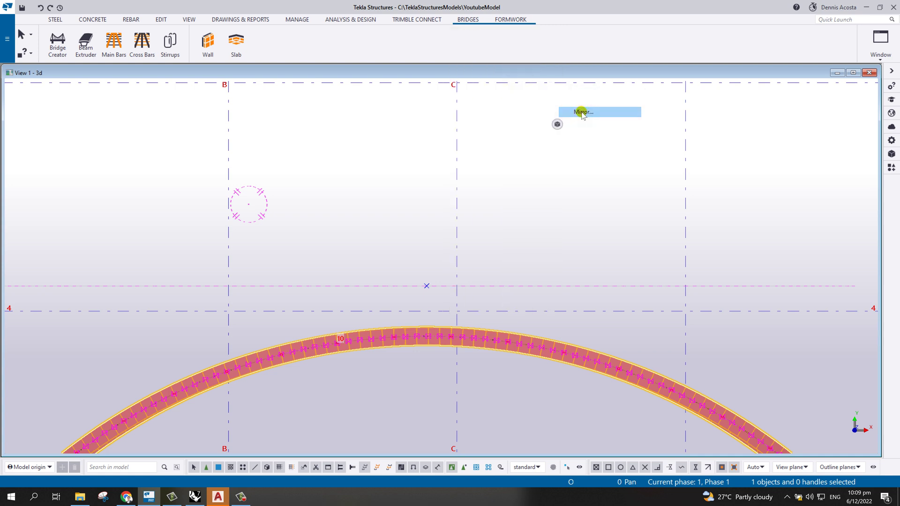
{"action": "left_click", "coordinate": [426, 286]}
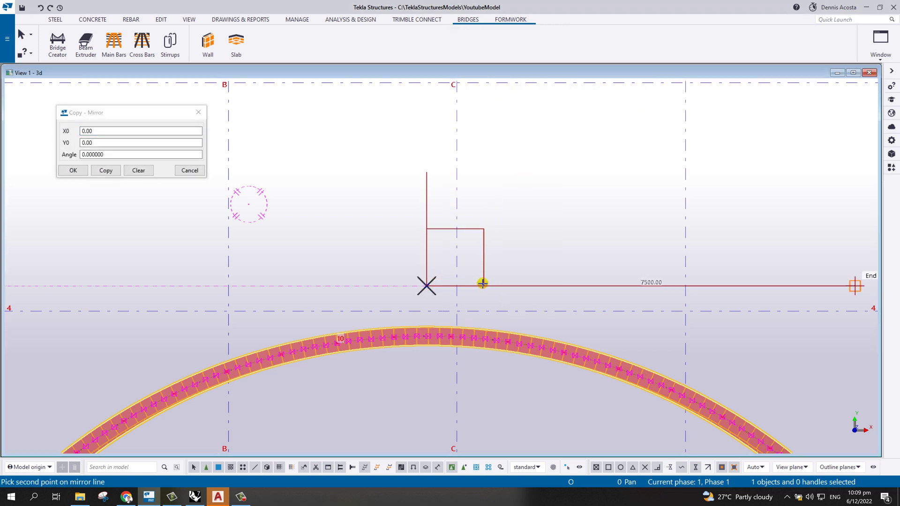
{"action": "left_click", "coordinate": [106, 170]}
{"action": "left_click", "coordinate": [189, 170]}
{"action": "right_click", "coordinate": [256, 166]}
{"action": "left_click", "coordinate": [262, 169]}
{"action": "scroll", "coordinate": [276, 213], "scroll_direction": "down", "scroll_amount": 5}
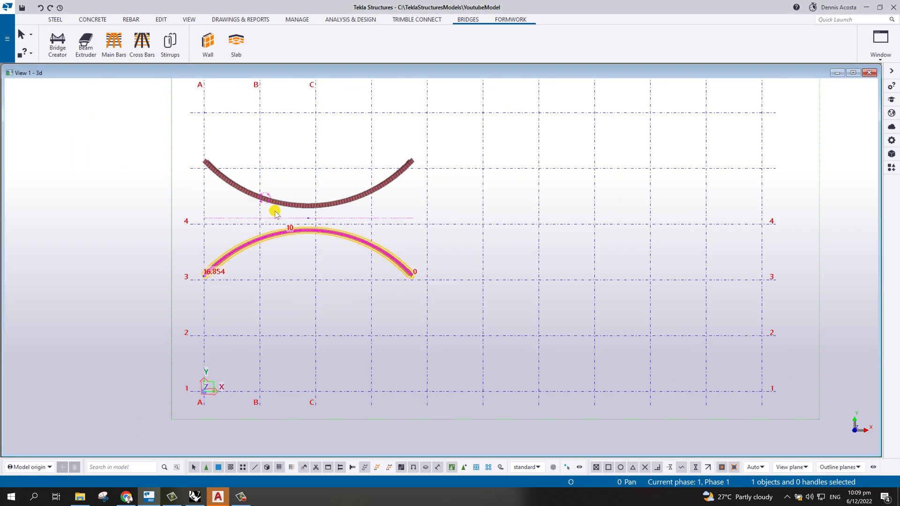
{"action": "middle_click_drag", "start_coordinate": [275, 213], "coordinate": [378, 240], "text": "ctrl"}
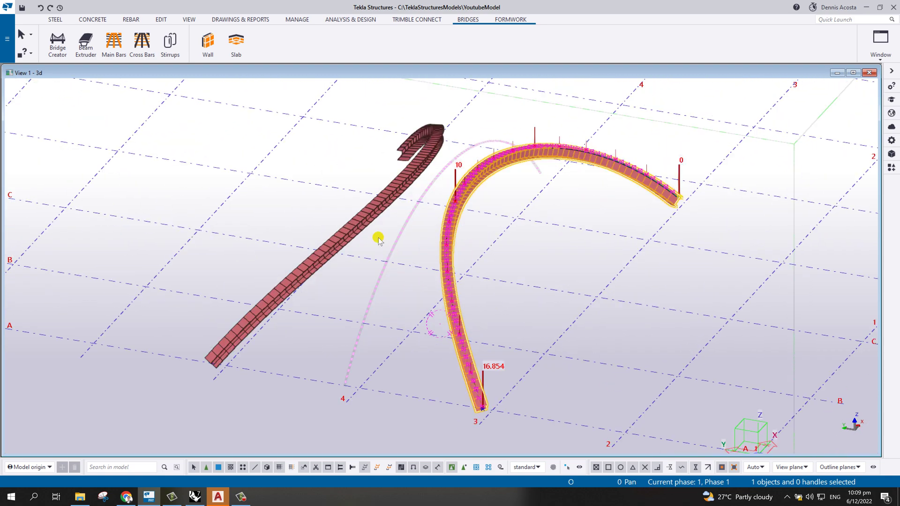
{"action": "left_click", "coordinate": [67, 22]}
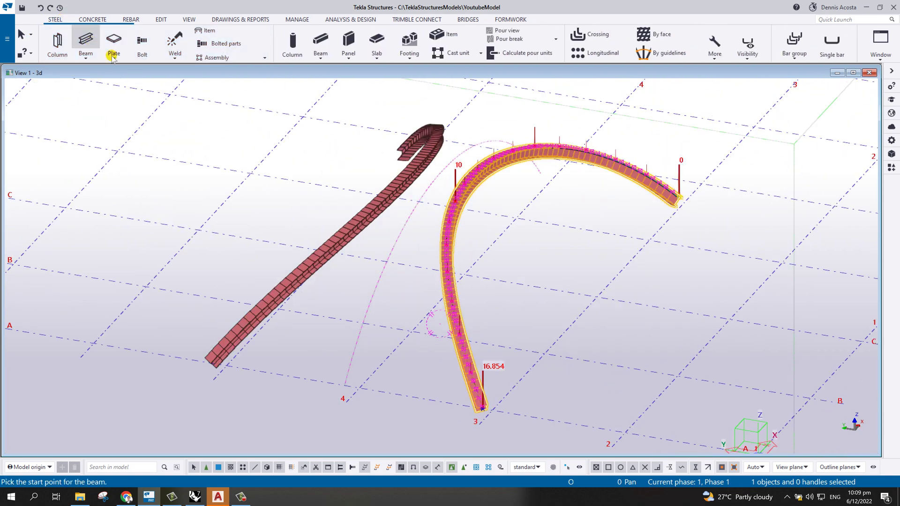
{"action": "scroll", "coordinate": [368, 385], "scroll_direction": "up", "scroll_amount": 5}
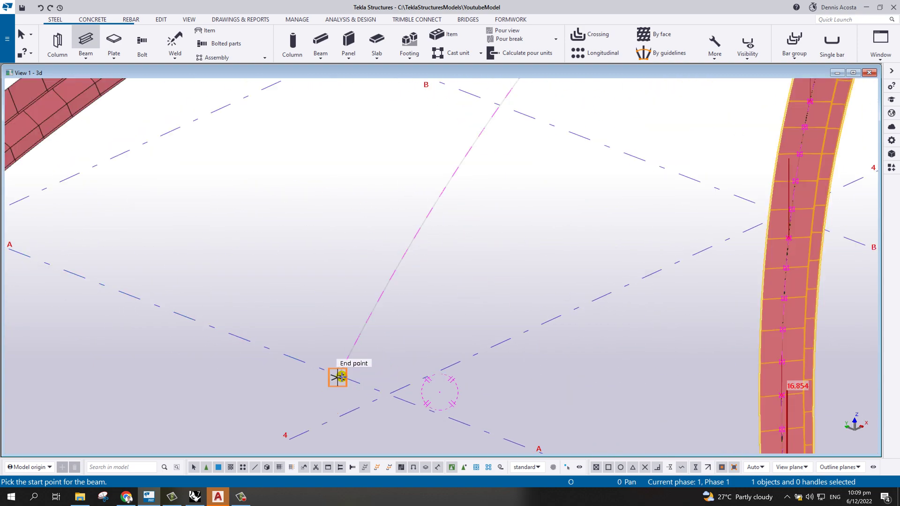
{"action": "scroll", "coordinate": [459, 328], "scroll_direction": "down", "scroll_amount": 5}
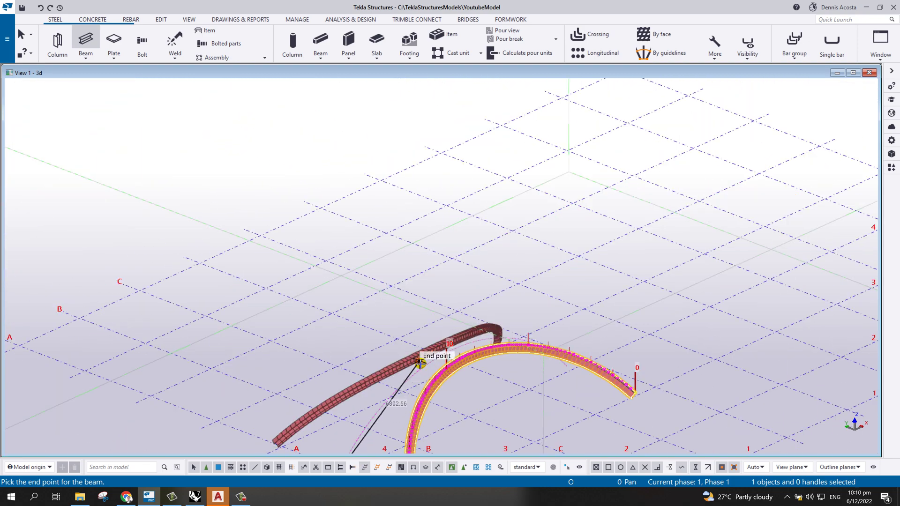
Step: Create a steel polybeam along the dashed centre arch, through its first end, an intermediate point on the curve and its other end
{"action": "left_click", "coordinate": [92, 56]}
{"action": "left_click", "coordinate": [107, 93]}
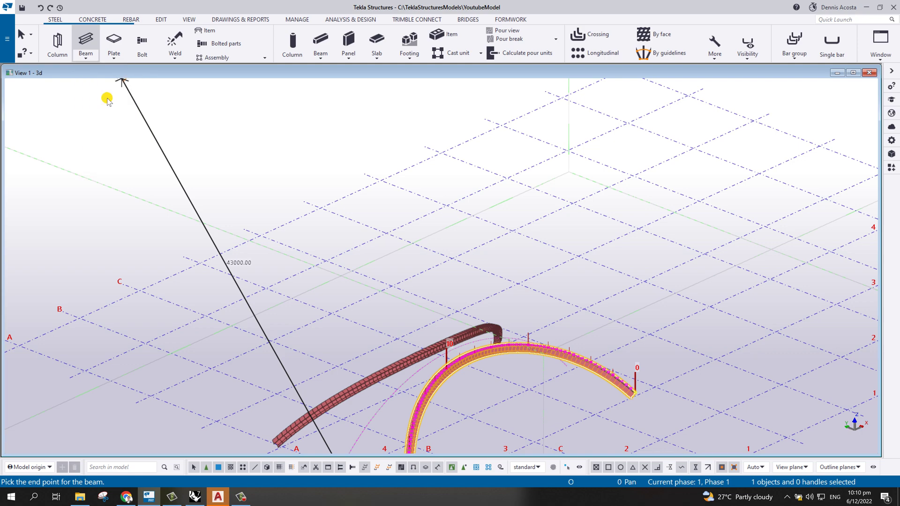
{"action": "middle_click_drag", "start_coordinate": [354, 449], "coordinate": [347, 296]}
{"action": "scroll", "coordinate": [347, 296], "scroll_direction": "up", "scroll_amount": 5}
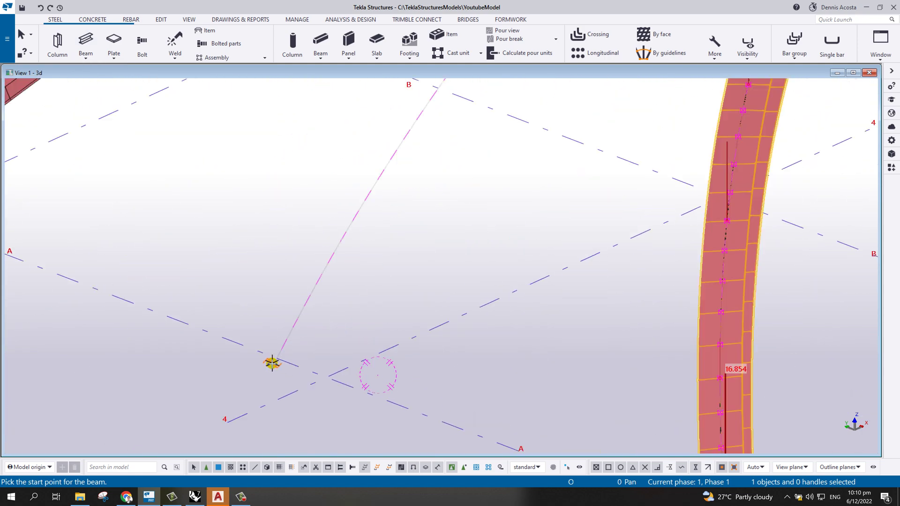
{"action": "left_click", "coordinate": [369, 254]}
{"action": "scroll", "coordinate": [339, 374], "scroll_direction": "down", "scroll_amount": 5}
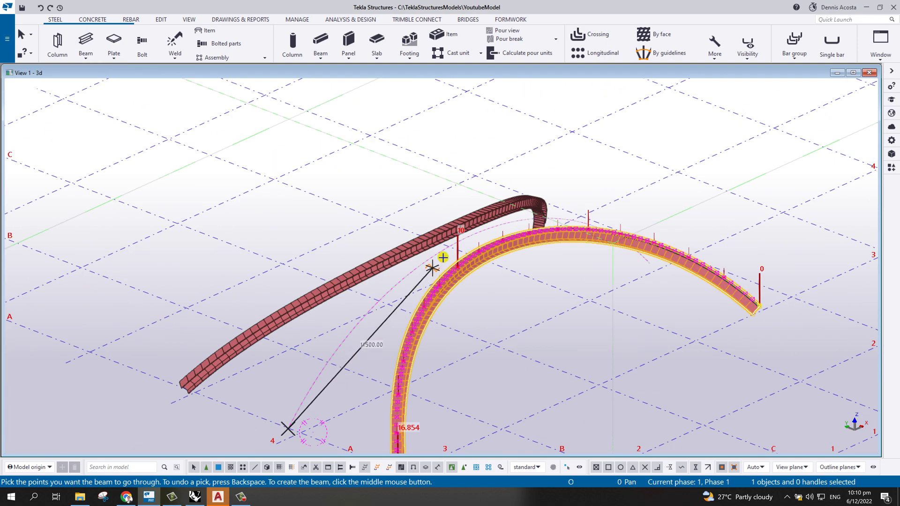
{"action": "scroll", "coordinate": [472, 239], "scroll_direction": "up", "scroll_amount": 5}
{"action": "scroll", "coordinate": [512, 196], "scroll_direction": "down", "scroll_amount": 5}
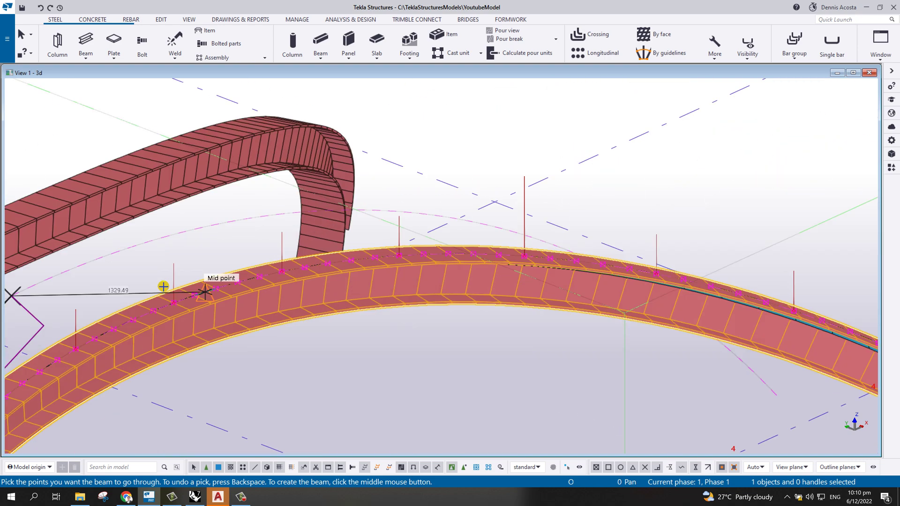
{"action": "scroll", "coordinate": [427, 291], "scroll_direction": "up", "scroll_amount": 5}
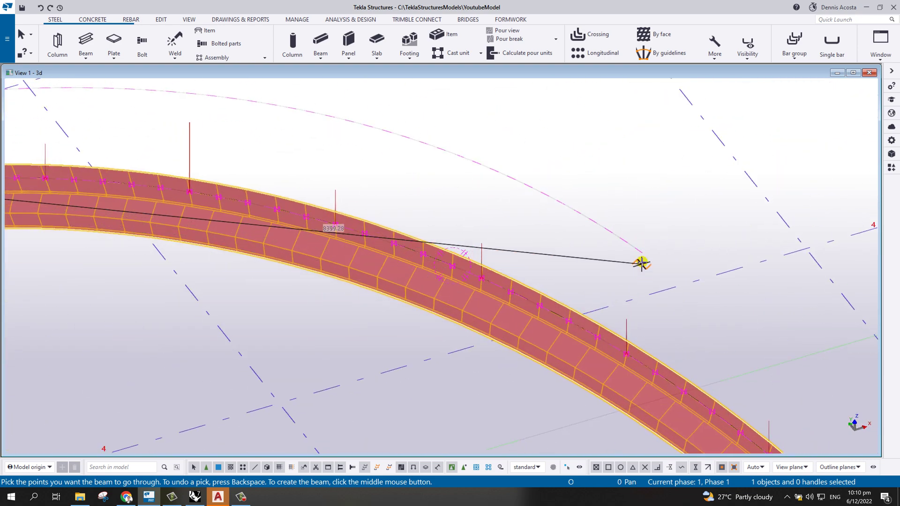
{"action": "left_click", "coordinate": [641, 253]}
{"action": "middle_click", "coordinate": [549, 182]}
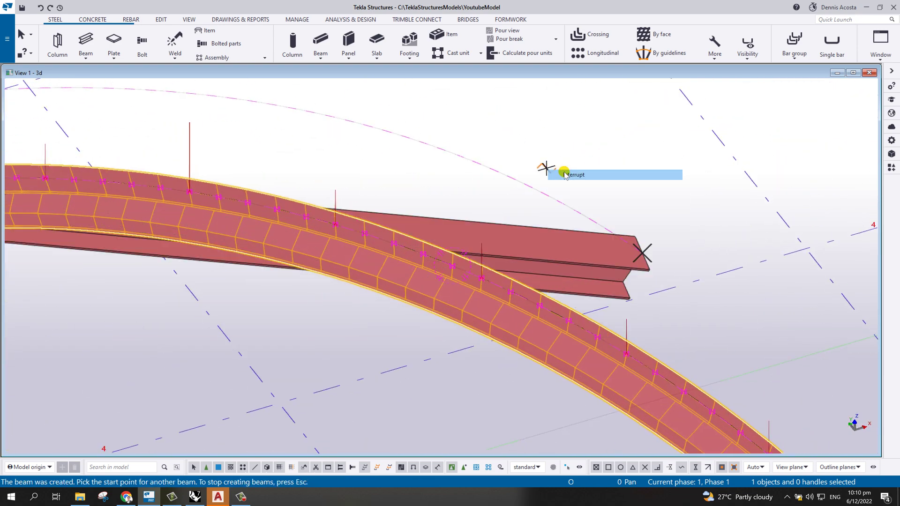
Step: Try to set the centre arch beam's rotation to 0
{"action": "middle_click_drag", "start_coordinate": [563, 170], "coordinate": [466, 277], "text": "ctrl"}
{"action": "key", "text": "Escape"}
{"action": "double_click", "coordinate": [675, 225]}
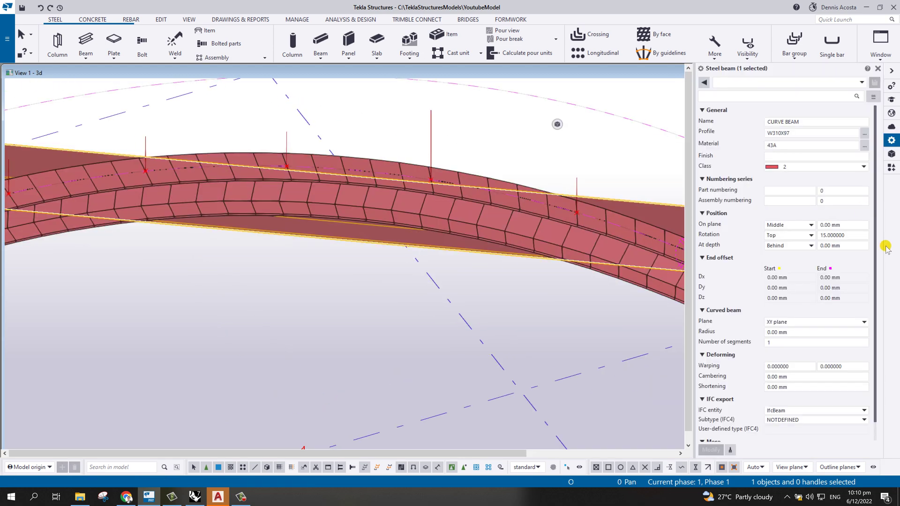
{"action": "type", "text": "0"}
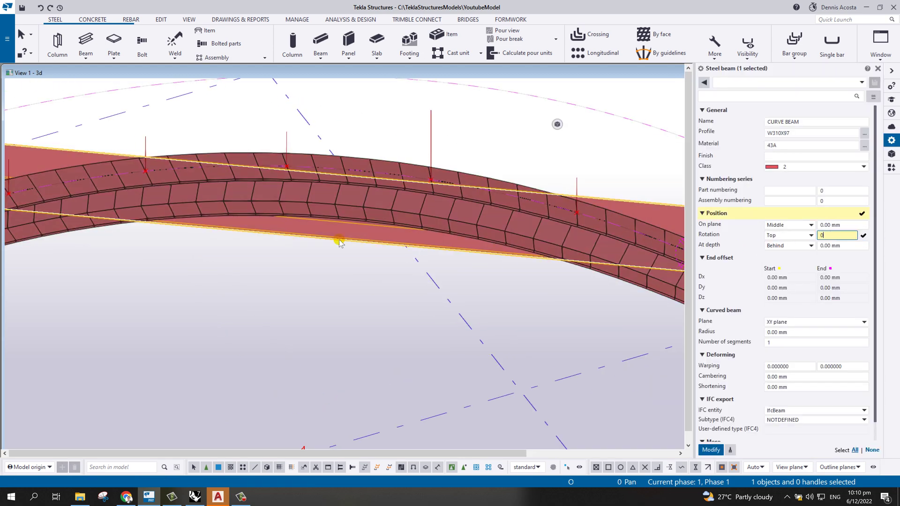
Step: Change the corner chamfer at the centre arch beam's intermediate point to Arc point
{"action": "middle_click_drag", "start_coordinate": [262, 251], "coordinate": [242, 283], "text": "ctrl"}
{"action": "left_click", "coordinate": [240, 281]}
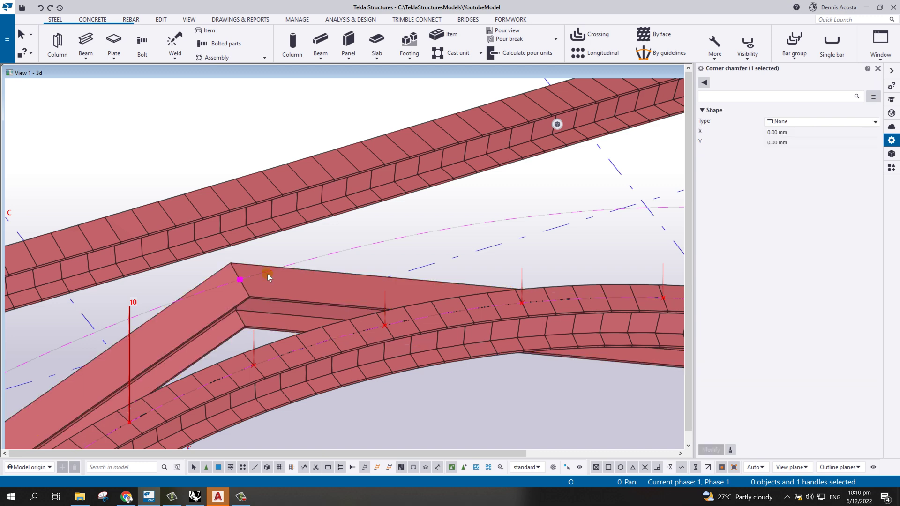
{"action": "left_click", "coordinate": [784, 122]}
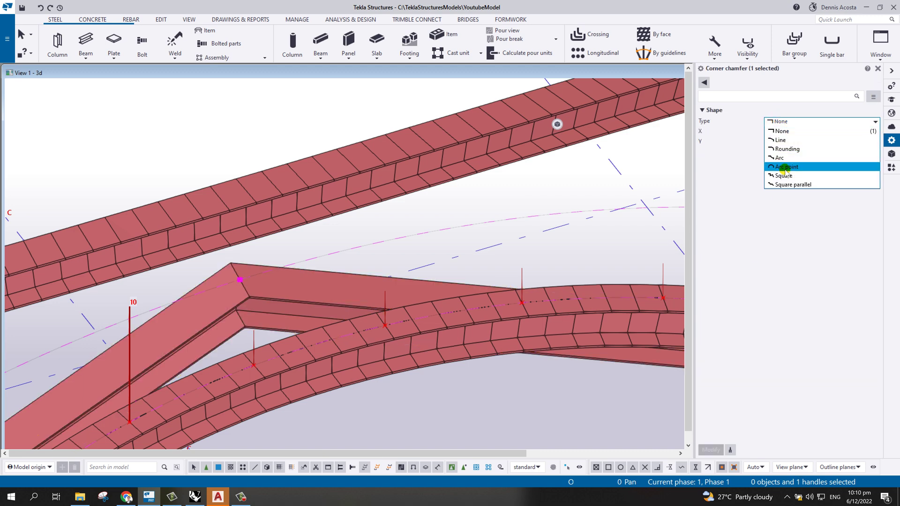
{"action": "left_click", "coordinate": [788, 167]}
{"action": "scroll", "coordinate": [517, 327], "scroll_direction": "down", "scroll_amount": 5}
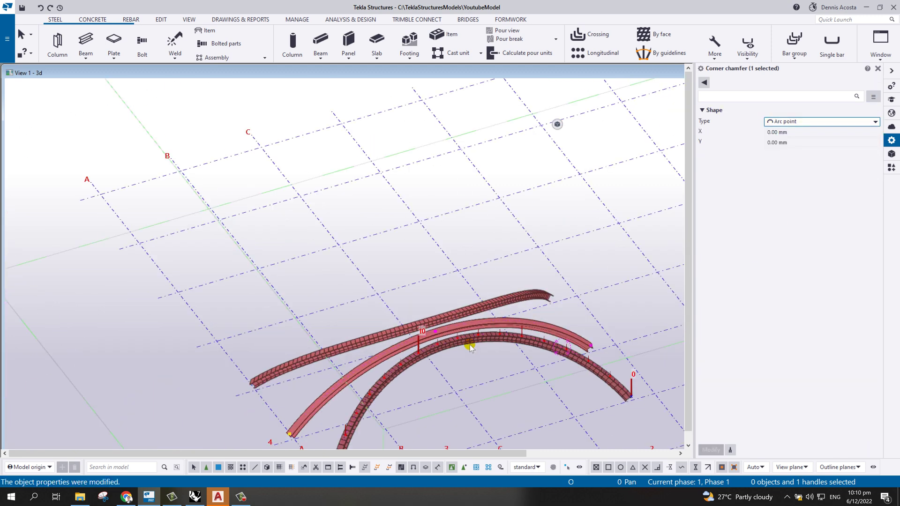
Step: Set the centre arch beam's rotation to 0 with its rotation option kept at Top
{"action": "scroll", "coordinate": [382, 390], "scroll_direction": "up", "scroll_amount": 5}
{"action": "middle_click_drag", "start_coordinate": [382, 389], "coordinate": [419, 293]}
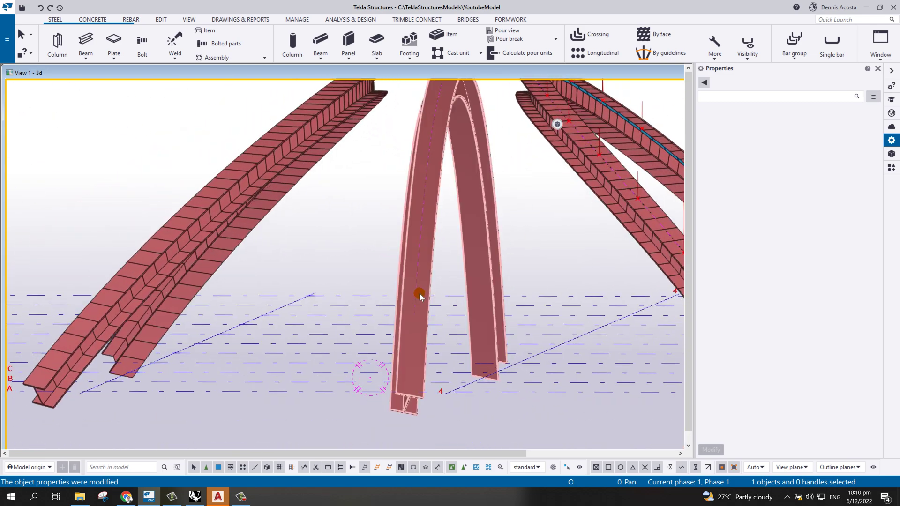
{"action": "left_click", "coordinate": [422, 263]}
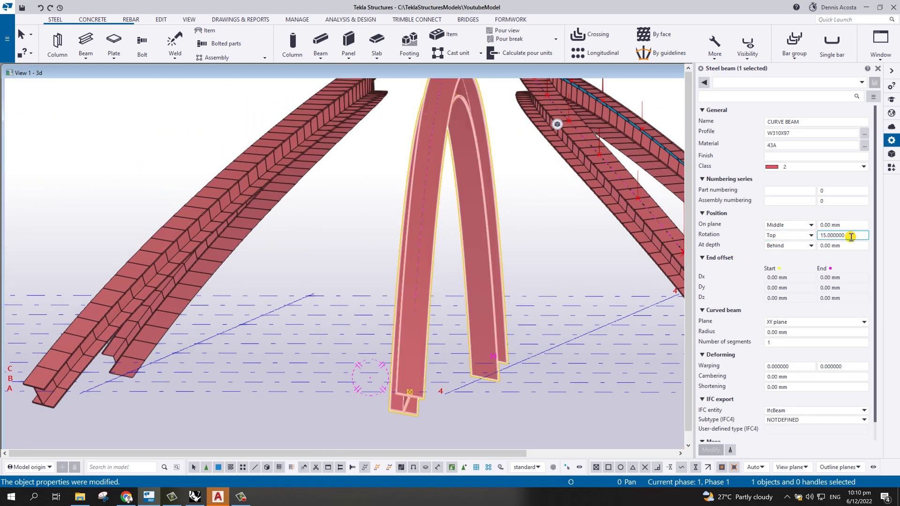
{"action": "scroll", "coordinate": [533, 341], "scroll_direction": "down", "scroll_amount": 3}
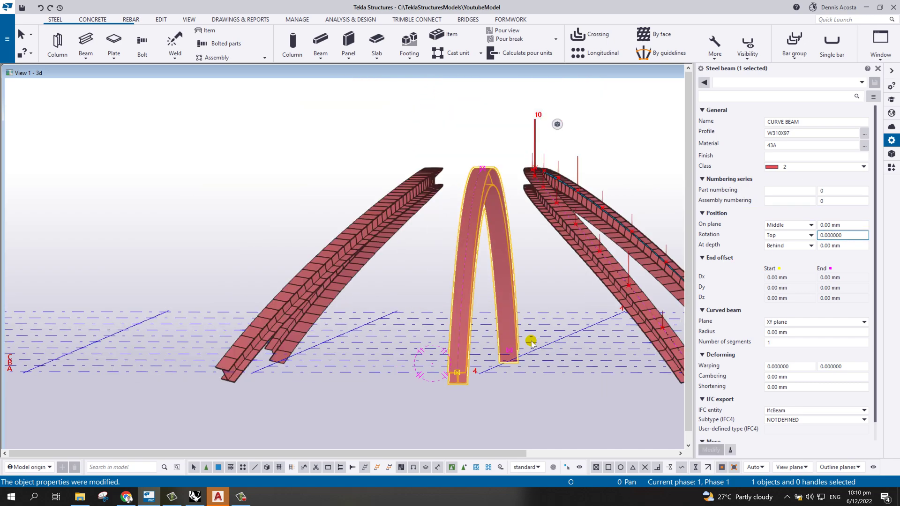
Step: Create a straight W310X97 cross beam near the crown, from the mirrored curved beam to a mid point on the original curved beam
{"action": "scroll", "coordinate": [507, 277], "scroll_direction": "up", "scroll_amount": 5}
{"action": "middle_click_drag", "start_coordinate": [506, 277], "coordinate": [463, 286]}
{"action": "scroll", "coordinate": [463, 286], "scroll_direction": "down", "scroll_amount": 2}
{"action": "middle_click_drag", "start_coordinate": [437, 255], "coordinate": [538, 297], "text": "ctrl"}
{"action": "scroll", "coordinate": [538, 298], "scroll_direction": "up", "scroll_amount": 5}
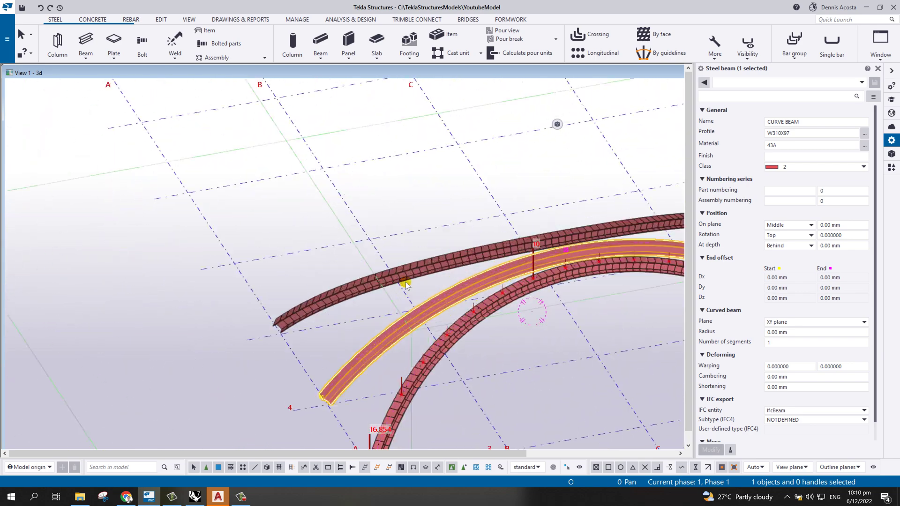
{"action": "middle_click_drag", "start_coordinate": [408, 284], "coordinate": [529, 243], "text": "ctrl"}
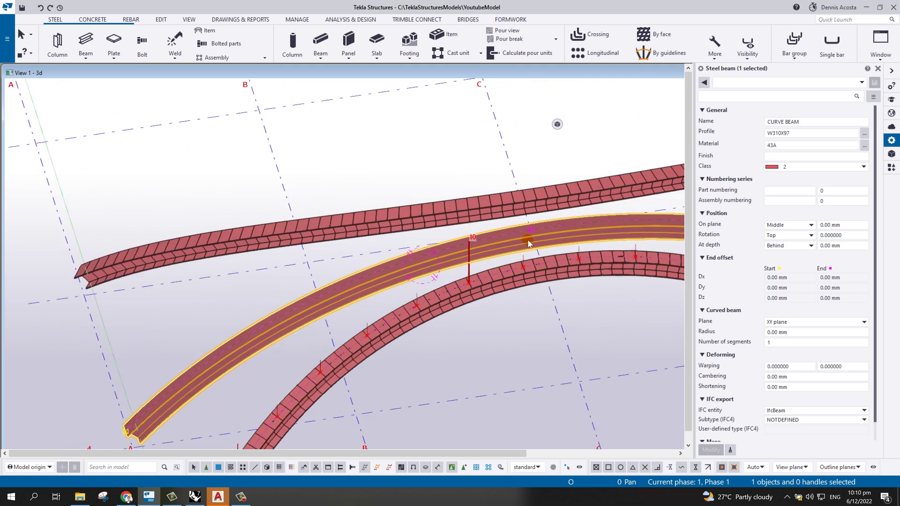
{"action": "scroll", "coordinate": [528, 244], "scroll_direction": "up", "scroll_amount": 4}
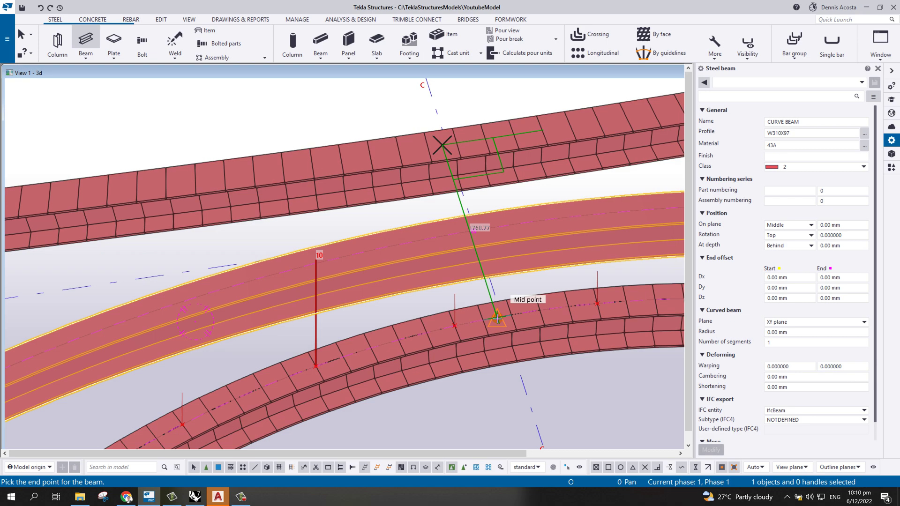
{"action": "left_click", "coordinate": [497, 319]}
{"action": "right_click", "coordinate": [492, 196]}
{"action": "left_click", "coordinate": [516, 200]}
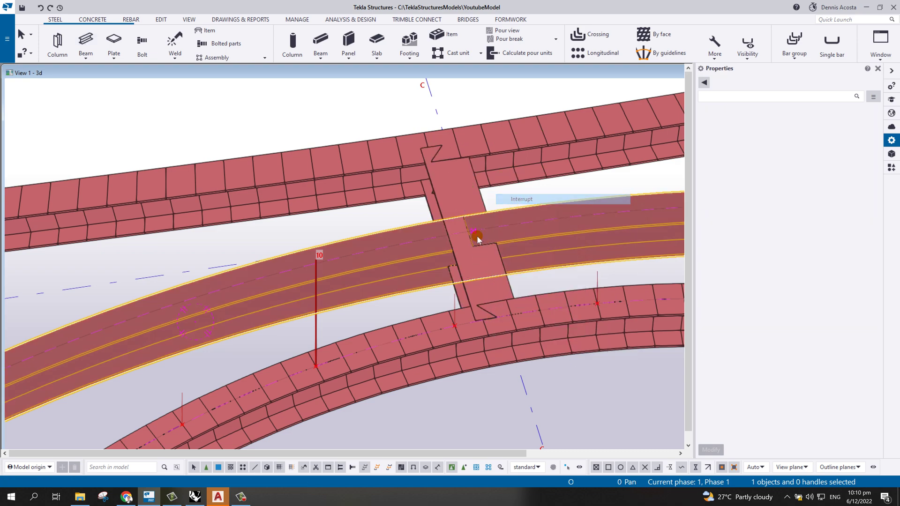
Step: Examine how the cross beam meets the two curved beams and the centre arch near the crown
{"action": "scroll", "coordinate": [477, 235], "scroll_direction": "up", "scroll_amount": 2}
{"action": "middle_click_drag", "start_coordinate": [477, 235], "coordinate": [449, 255]}
{"action": "scroll", "coordinate": [432, 207], "scroll_direction": "down", "scroll_amount": 3}
{"action": "middle_click_drag", "start_coordinate": [432, 207], "coordinate": [456, 197], "text": "ctrl"}
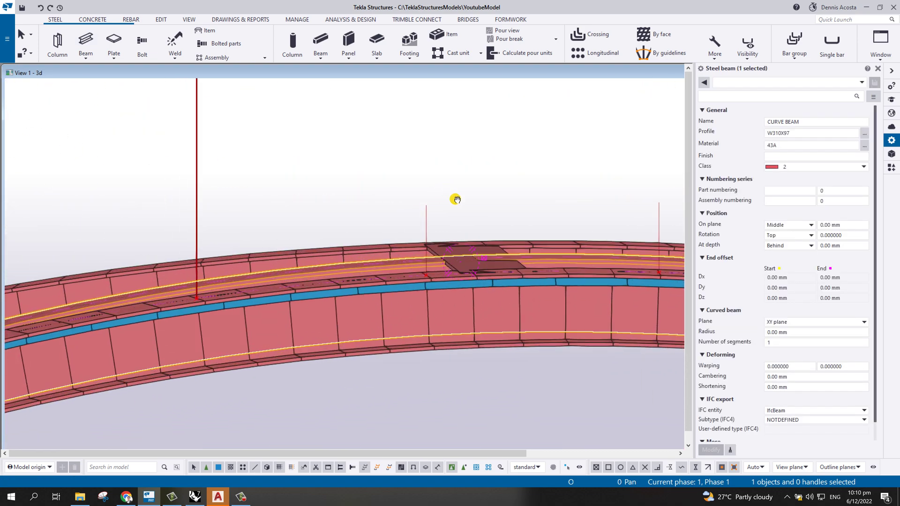
{"action": "scroll", "coordinate": [512, 242], "scroll_direction": "up", "scroll_amount": 3}
{"action": "scroll", "coordinate": [490, 277], "scroll_direction": "down", "scroll_amount": 2}
{"action": "scroll", "coordinate": [490, 278], "scroll_direction": "up", "scroll_amount": 2}
{"action": "scroll", "coordinate": [458, 294], "scroll_direction": "down", "scroll_amount": 4}
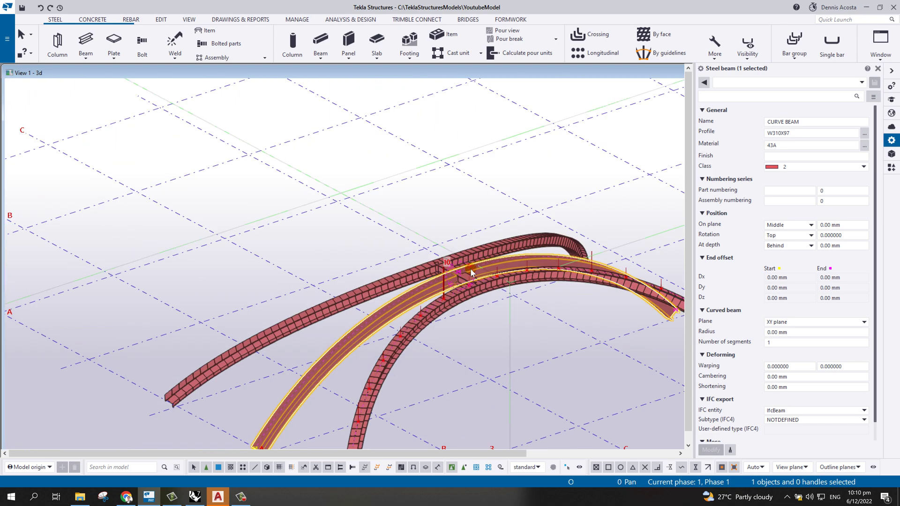
{"action": "scroll", "coordinate": [466, 275], "scroll_direction": "up", "scroll_amount": 4}
{"action": "middle_click_drag", "start_coordinate": [466, 276], "coordinate": [454, 209]}
{"action": "scroll", "coordinate": [466, 212], "scroll_direction": "down", "scroll_amount": 6}
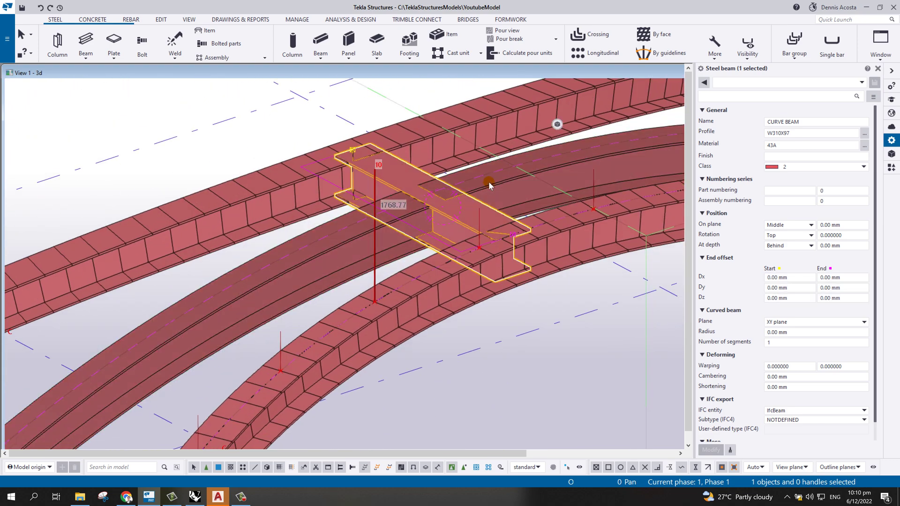
{"action": "middle_click_drag", "start_coordinate": [408, 219], "coordinate": [349, 249]}
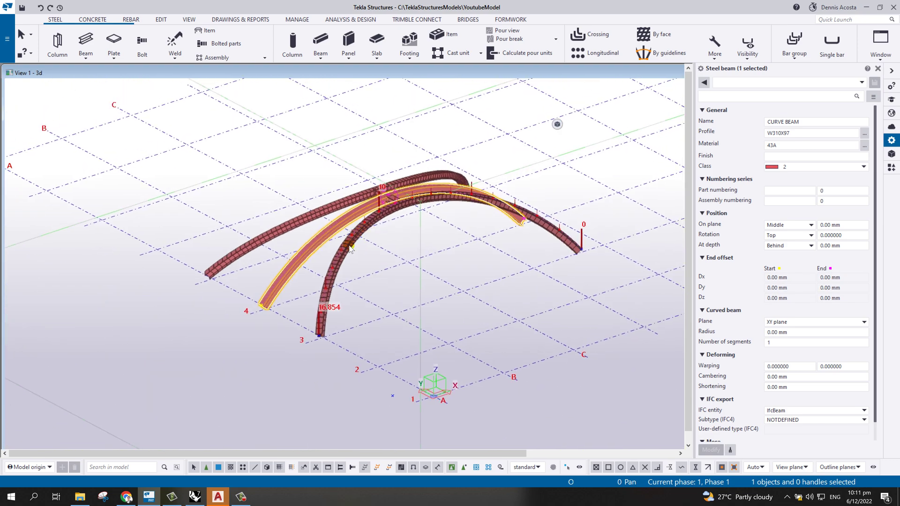
{"action": "scroll", "coordinate": [386, 203], "scroll_direction": "up", "scroll_amount": 3}
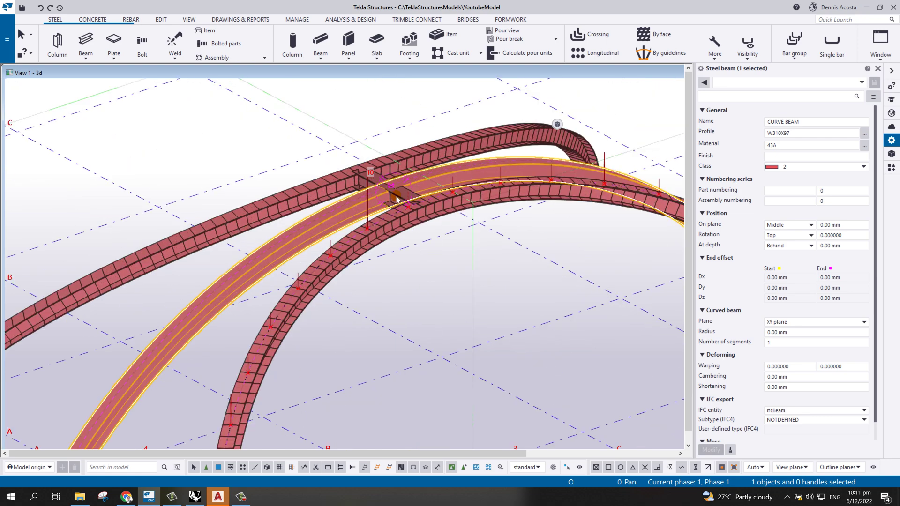
{"action": "middle_click_drag", "start_coordinate": [412, 213], "coordinate": [356, 263], "text": "ctrl"}
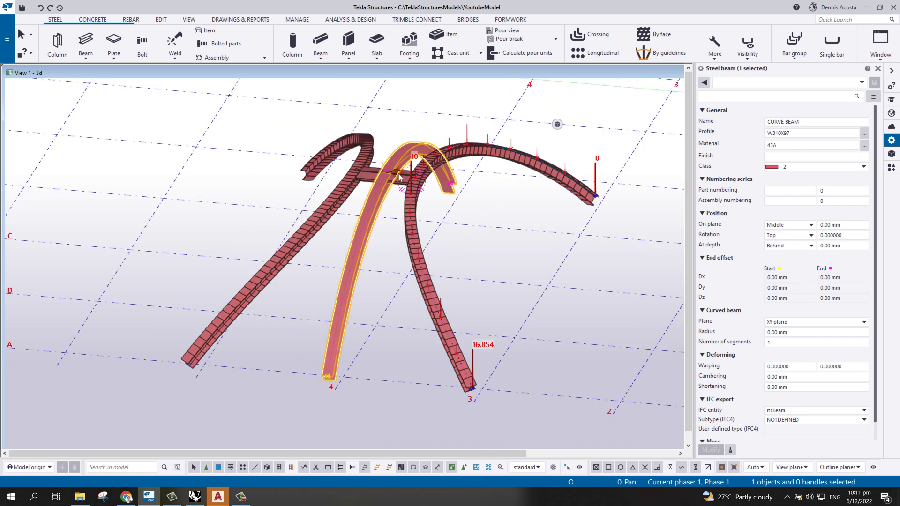
Step: Check the mirrored curved beam's properties and compare it with the original curved beam
{"action": "middle_click_drag", "start_coordinate": [334, 317], "coordinate": [237, 297], "text": "ctrl"}
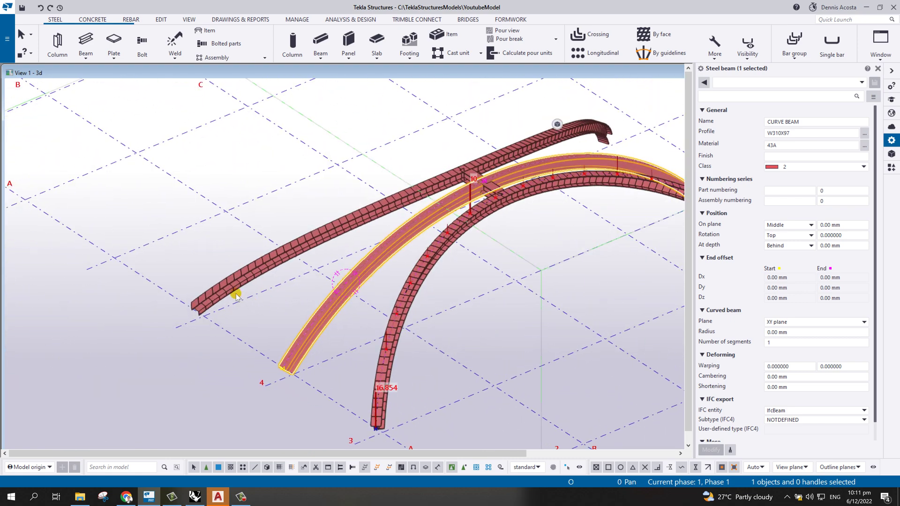
{"action": "left_click", "coordinate": [254, 265]}
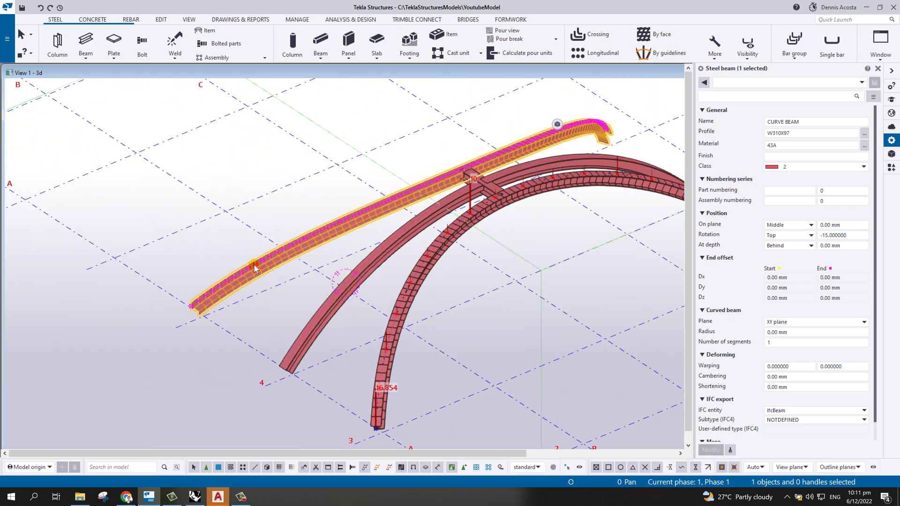
{"action": "left_click", "coordinate": [396, 364]}
{"action": "middle_click_drag", "start_coordinate": [330, 321], "coordinate": [542, 269], "text": "ctrl"}
{"action": "left_click", "coordinate": [564, 238]}
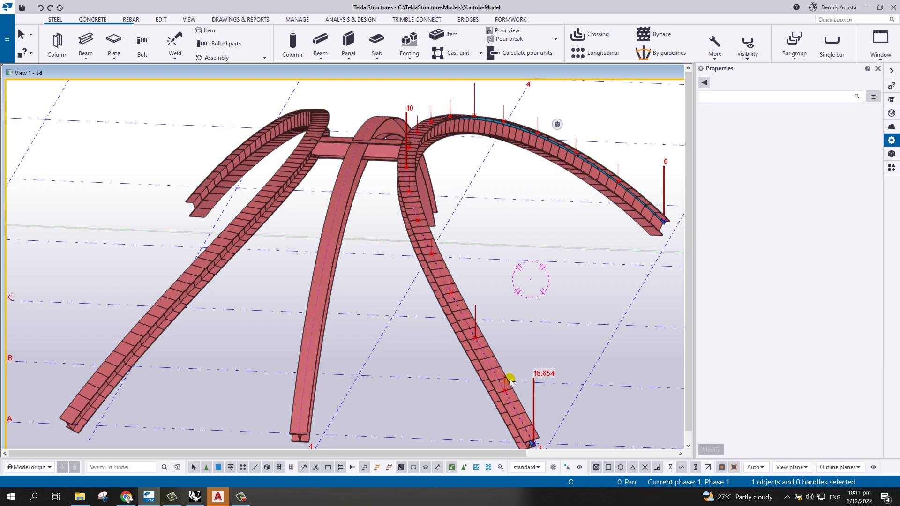
Step: Hide the object properties and review the finished three-arch structure with its cross beam in 3D
{"action": "middle_click_drag", "start_coordinate": [509, 380], "coordinate": [486, 277]}
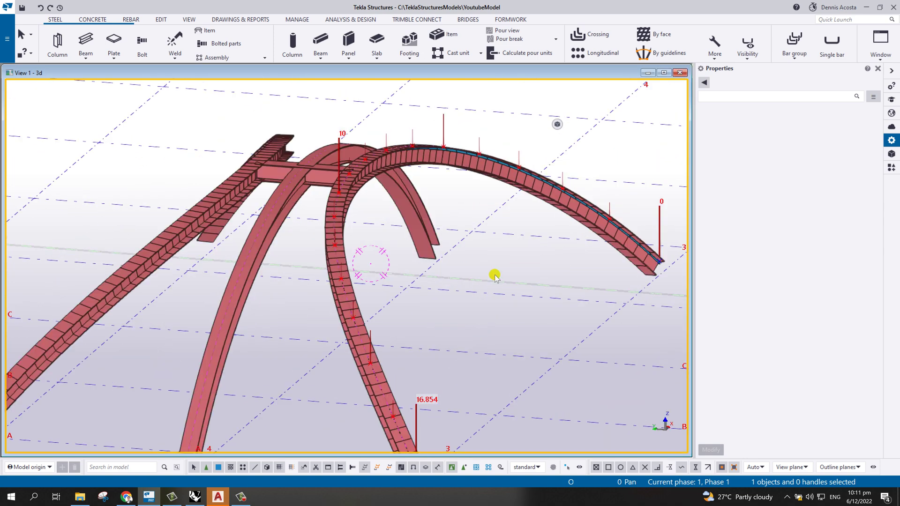
{"action": "left_click", "coordinate": [878, 68]}
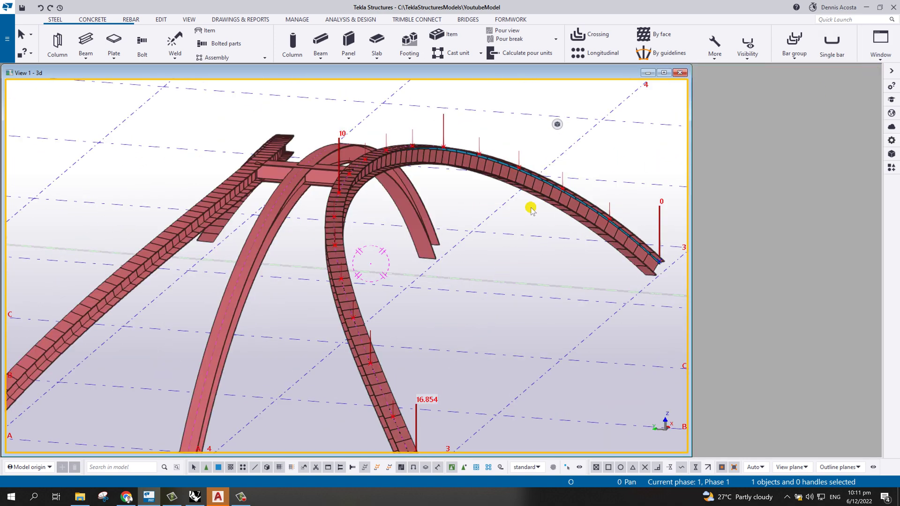
{"action": "scroll", "coordinate": [470, 297], "scroll_direction": "down", "scroll_amount": 10}
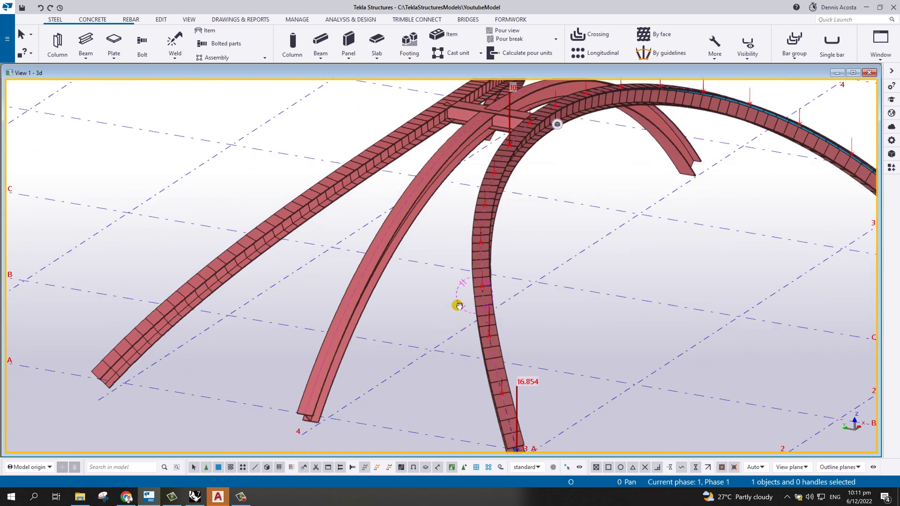
{"action": "scroll", "coordinate": [460, 307], "scroll_direction": "up", "scroll_amount": 5}
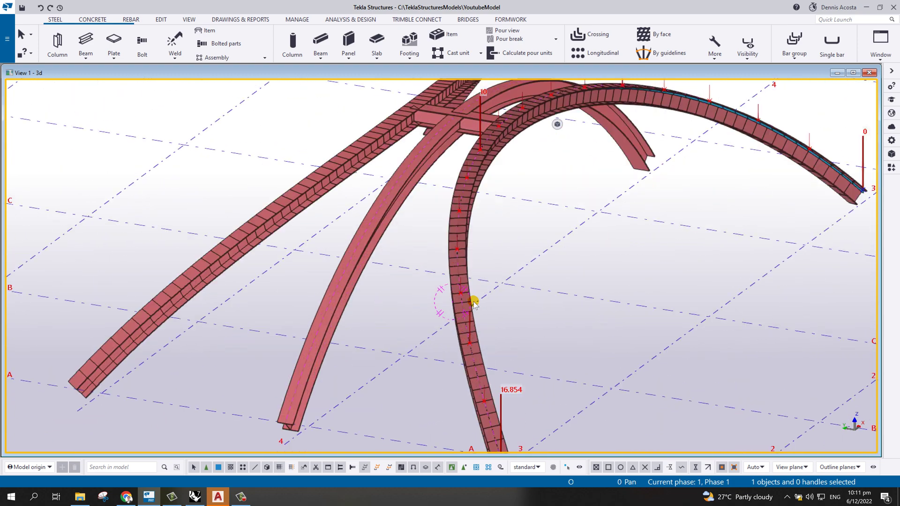
{"action": "scroll", "coordinate": [474, 301], "scroll_direction": "down", "scroll_amount": 5}
{"action": "scroll", "coordinate": [475, 301], "scroll_direction": "up", "scroll_amount": 4}
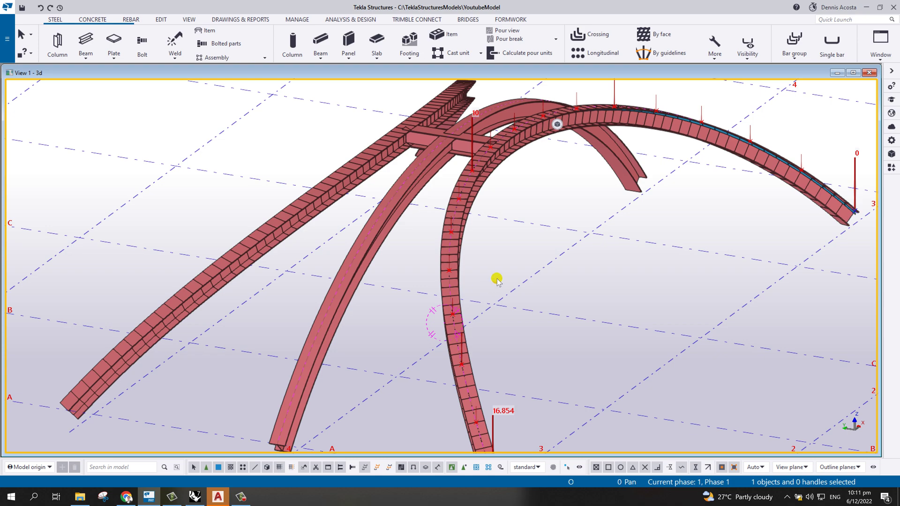
{"action": "scroll", "coordinate": [502, 289], "scroll_direction": "down", "scroll_amount": 5}
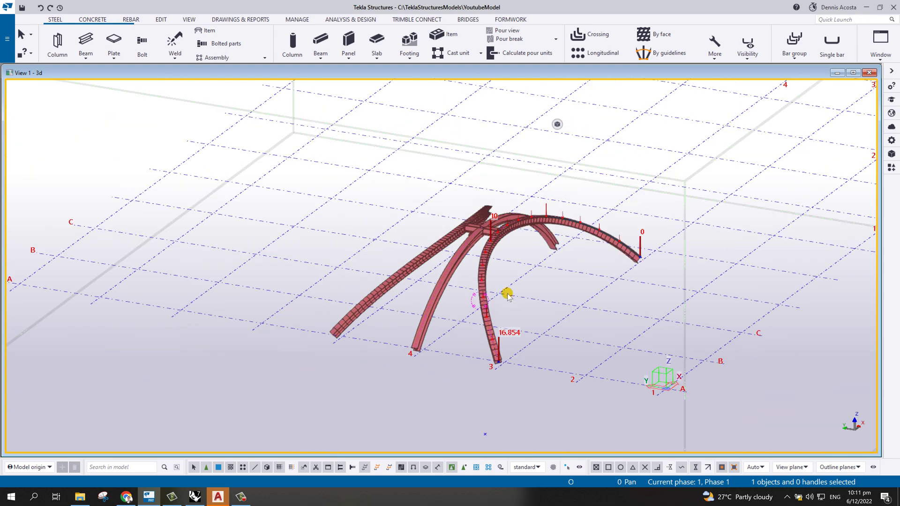
{"action": "scroll", "coordinate": [505, 291], "scroll_direction": "up", "scroll_amount": 4}
{"action": "middle_click_drag", "start_coordinate": [508, 294], "coordinate": [488, 295], "text": "ctrl"}
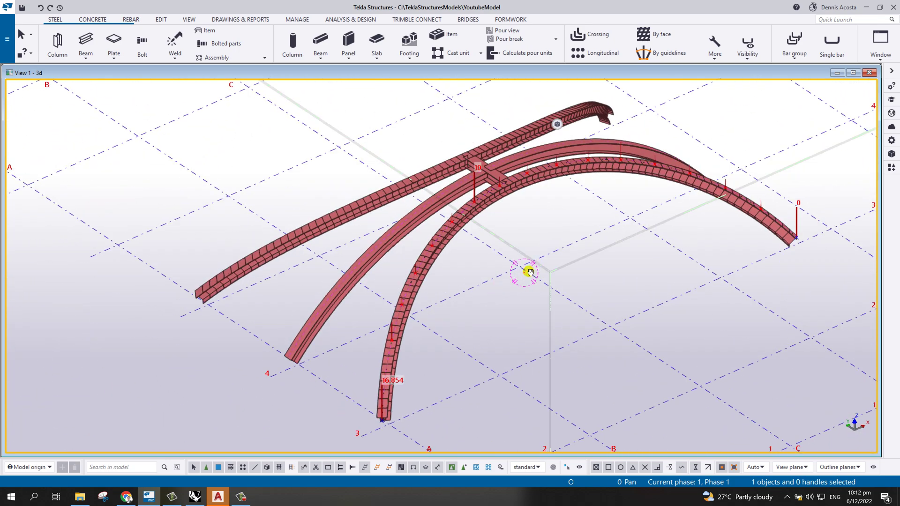
{"action": "middle_click_drag", "start_coordinate": [529, 271], "coordinate": [488, 304], "text": "ctrl"}
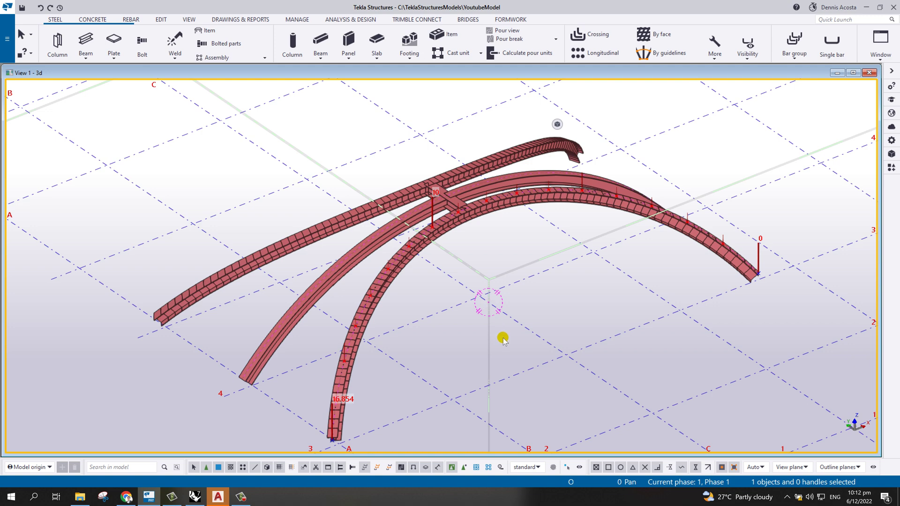